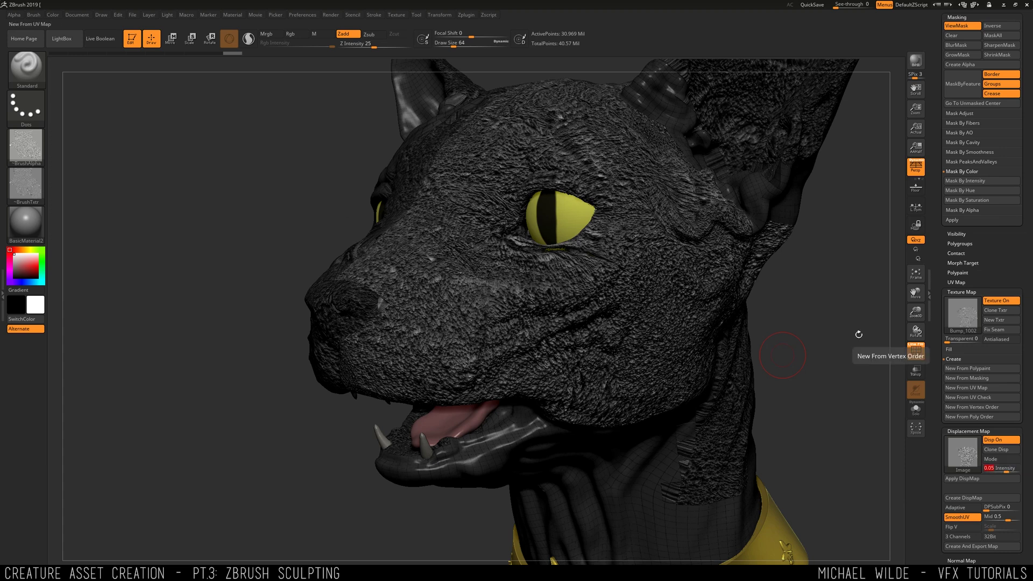
Step: Apply the displacement map to the side of the cat's face at intensity 0.05
mouse_move(817, 334)
left_mouse_down()
mouse_move(802, 379)
mouse_move(823, 334)
left_mouse_up()
left_click(972, 479)
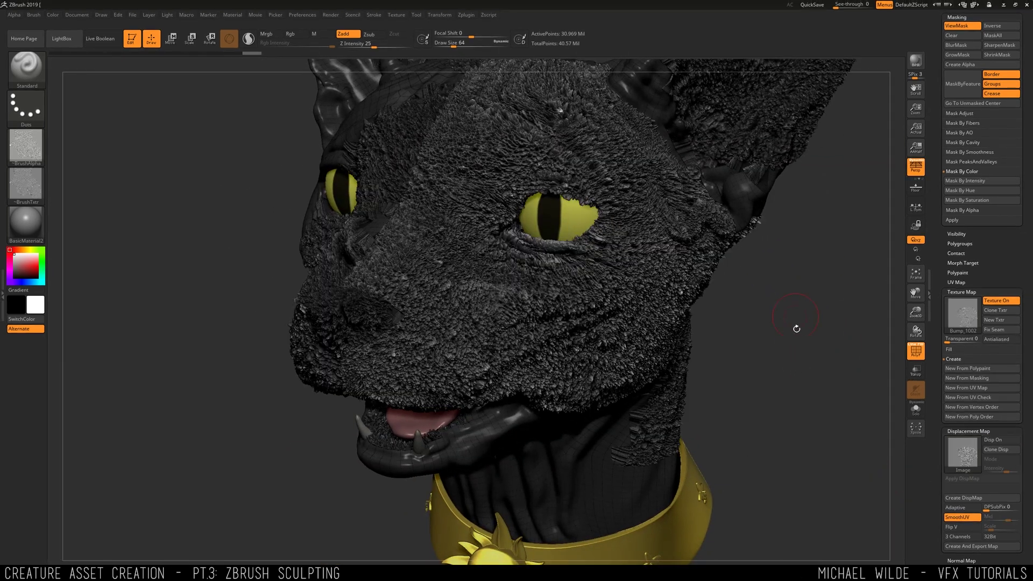
left_click_drag(795, 328, 842, 237)
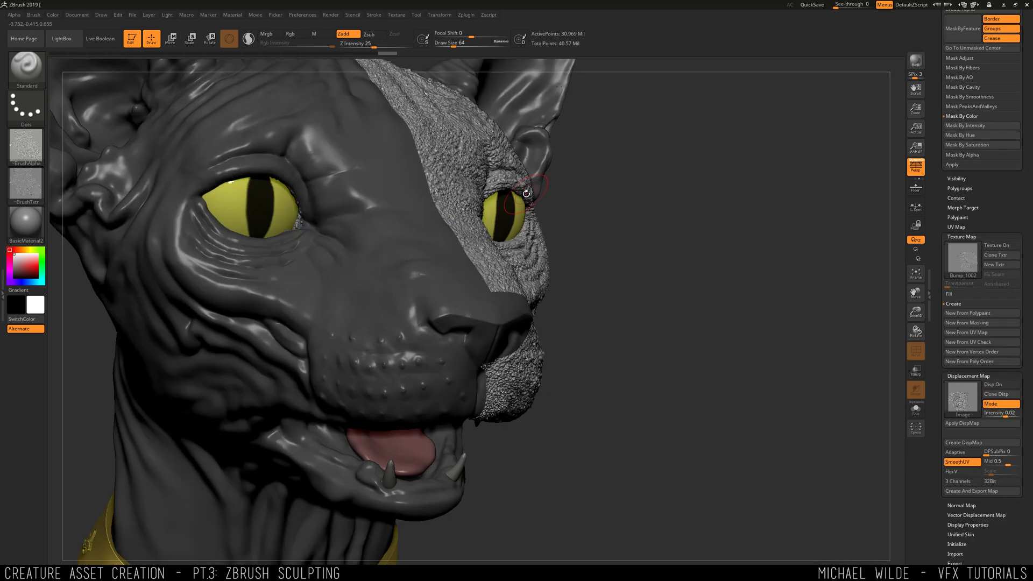
Step: Clear the mask with the smooth face section isolated, and show the whole head again
key("ctrl+shift")
left_click(387, 272, "ctrl+shift")
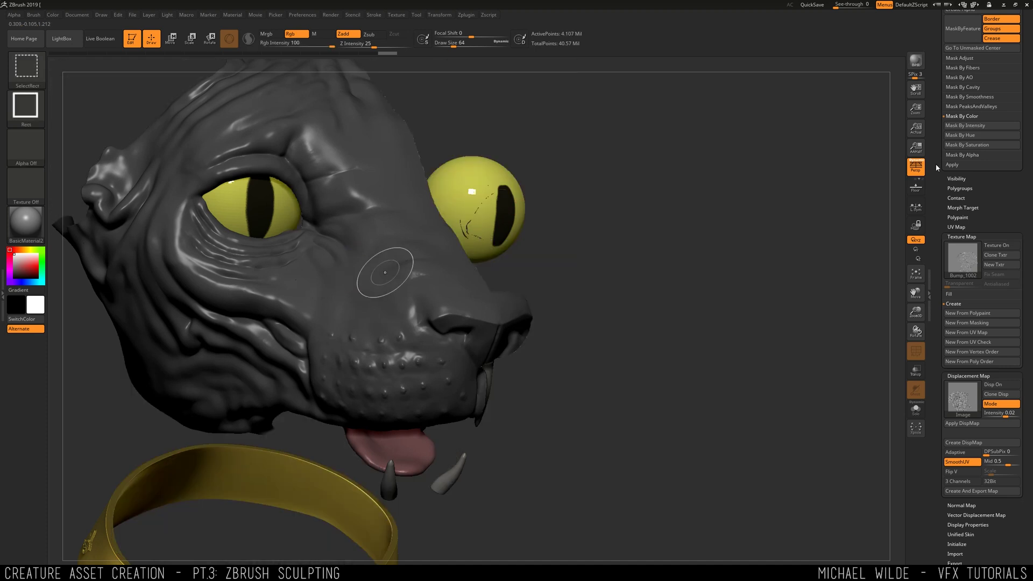
left_click_drag(934, 133, 933, 193)
scroll(964, 247, "up", 5)
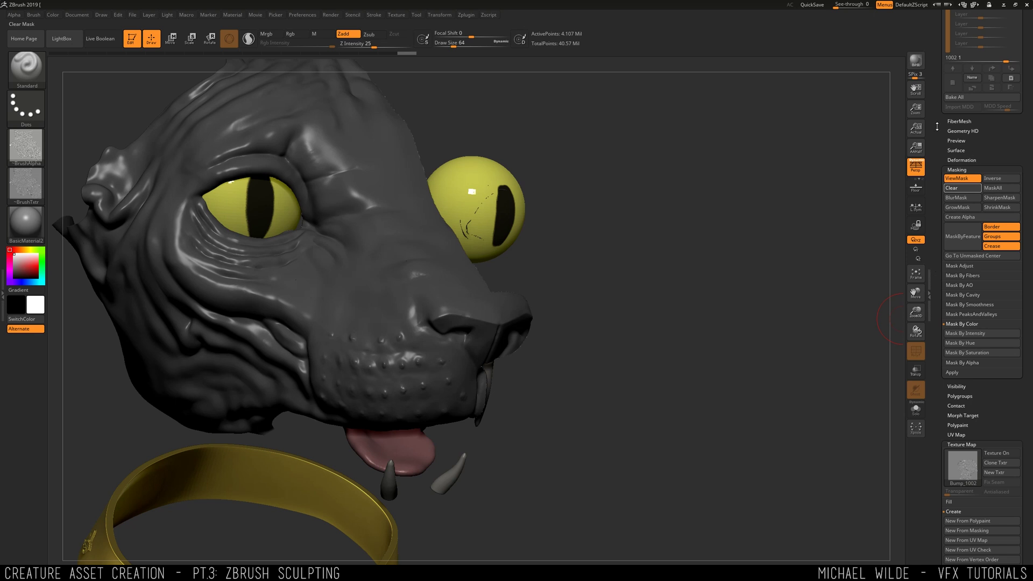
left_click_drag(936, 127, 935, 244)
left_click_drag(933, 156, 933, 363)
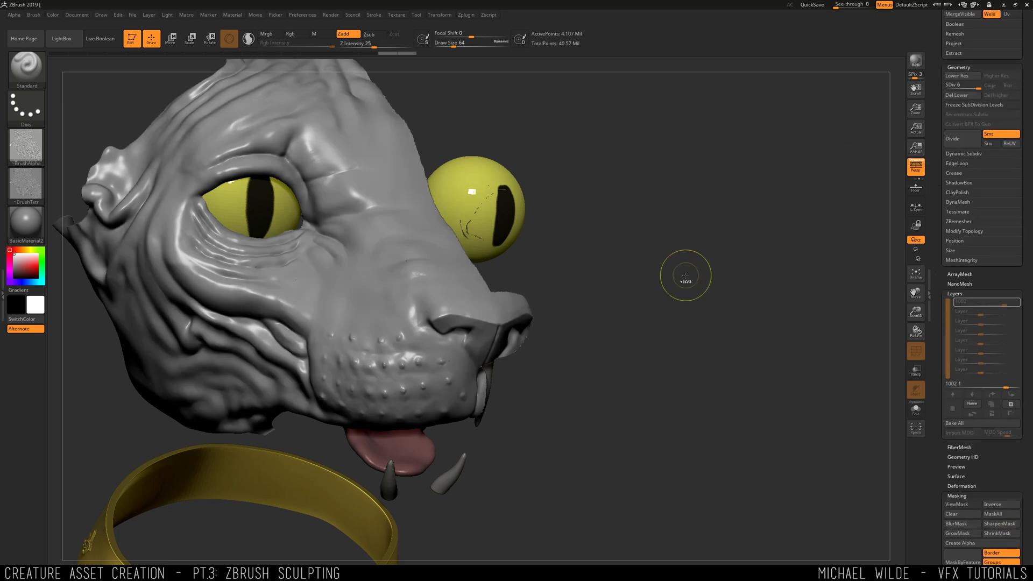
key("ctrl")
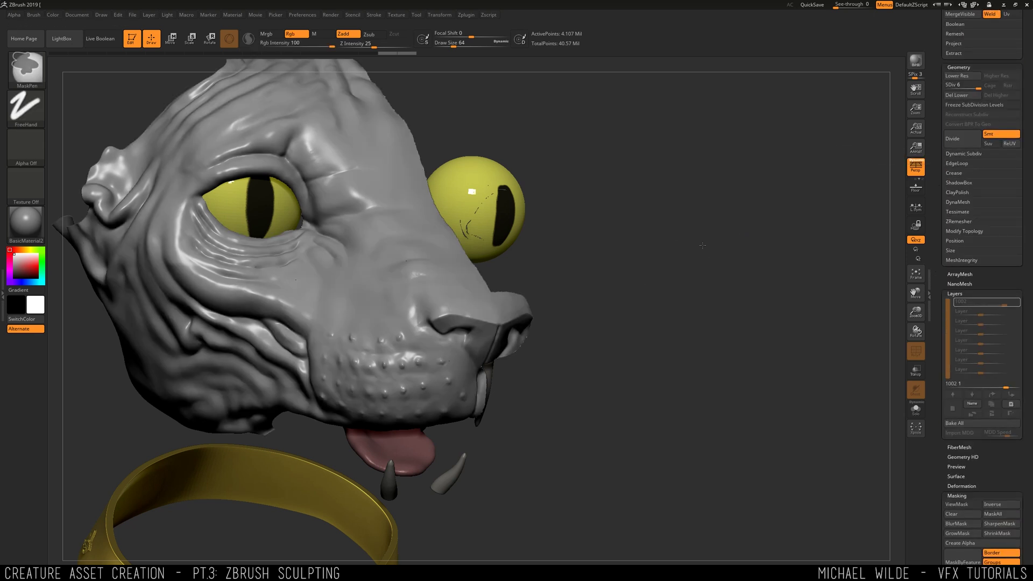
left_click(703, 245, "ctrl+shift")
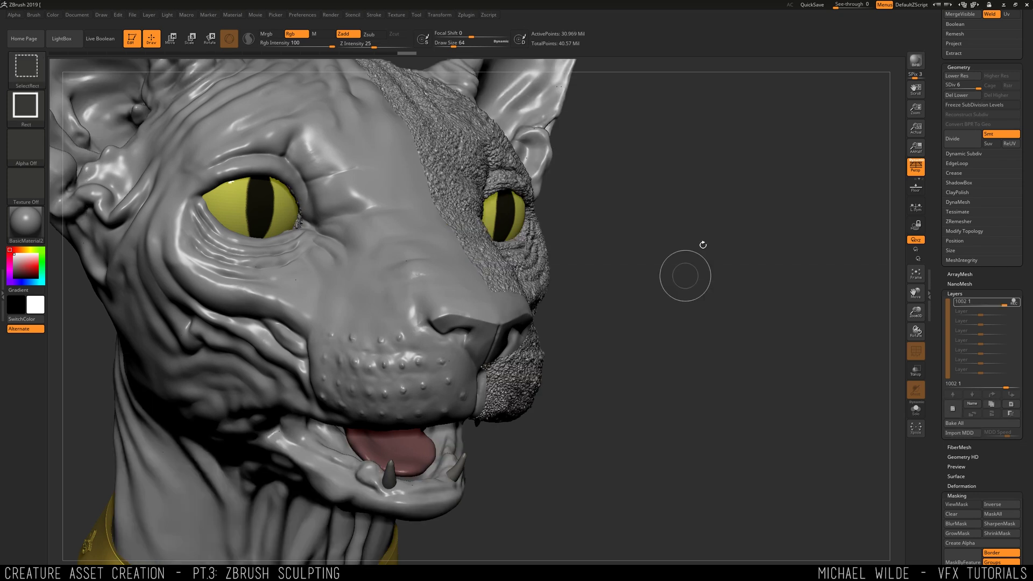
Step: Add a new sculpt layer and name it 1001
left_click(952, 409)
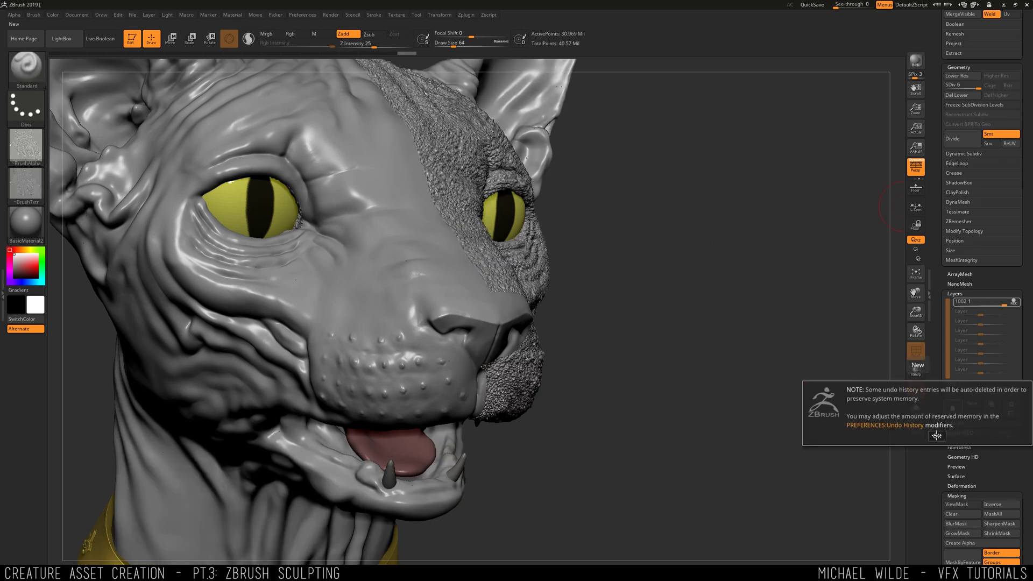
left_click(937, 436)
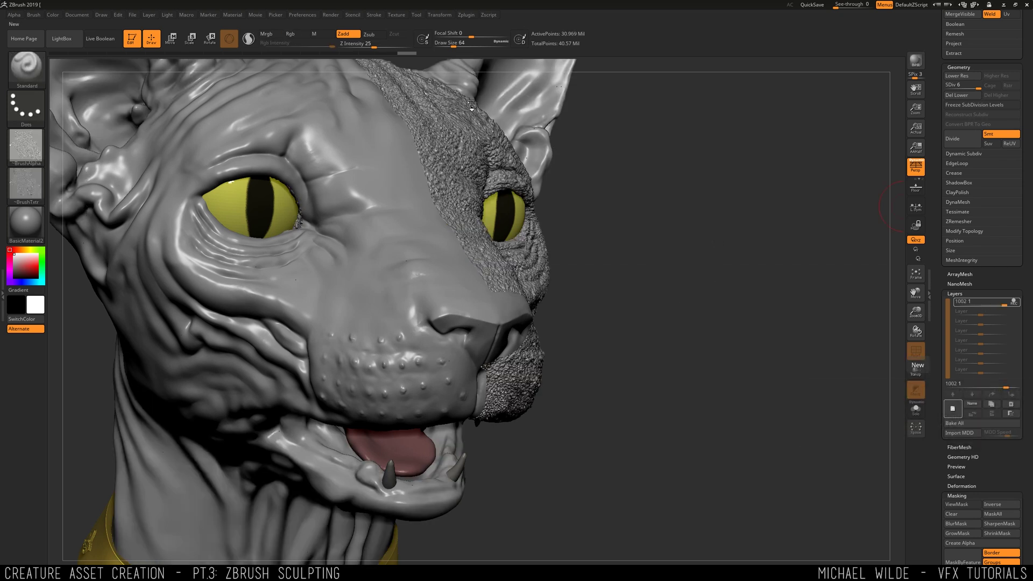
left_click(952, 408)
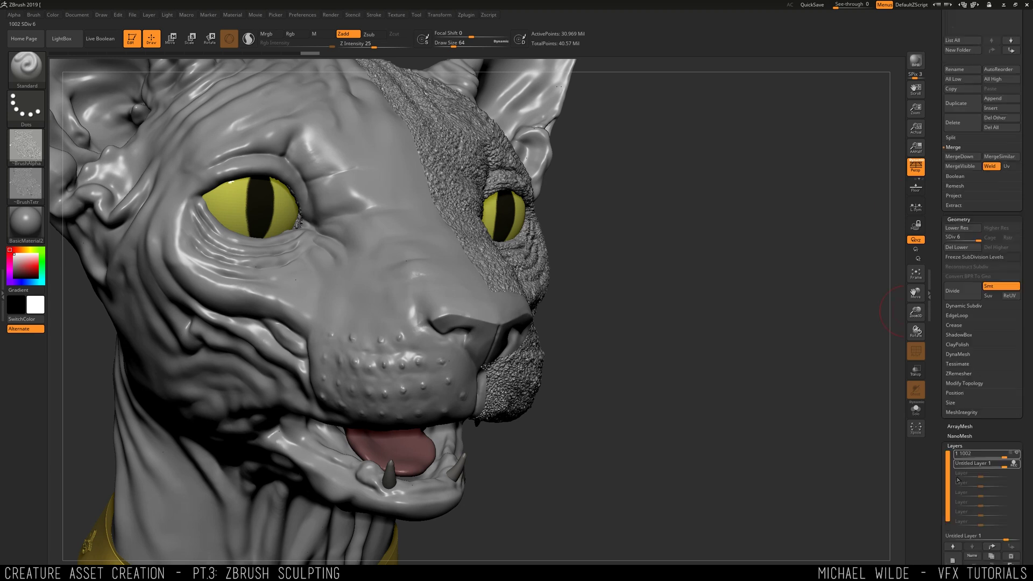
left_click(972, 554)
type("1001")
key("Return")
Step: Set the texture map to Texture Off and isolate the smooth side of the face
left_click_drag(935, 494, 930, 312)
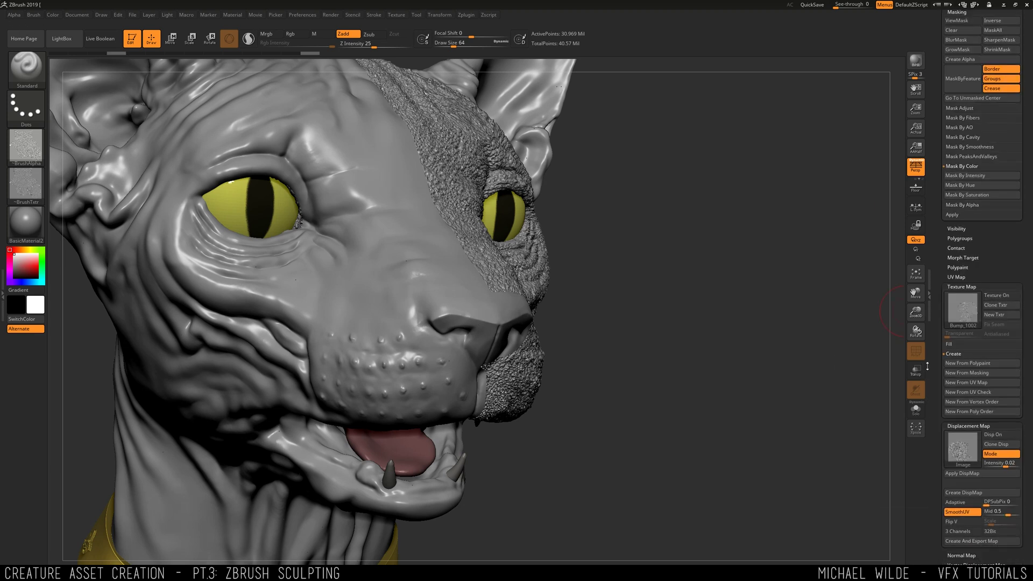
left_click(963, 309)
left_click(610, 312)
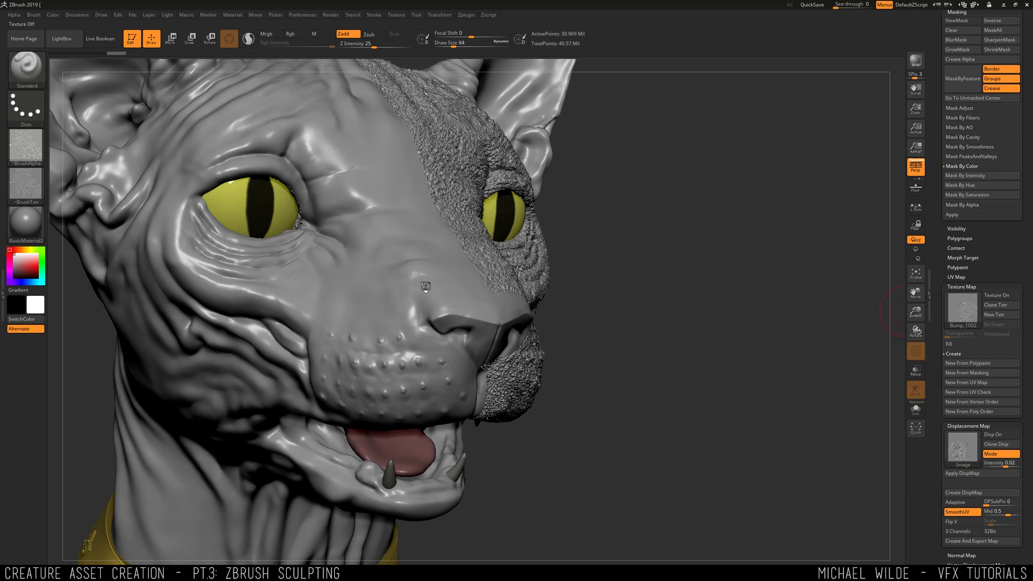
left_click(390, 210, "ctrl+shift")
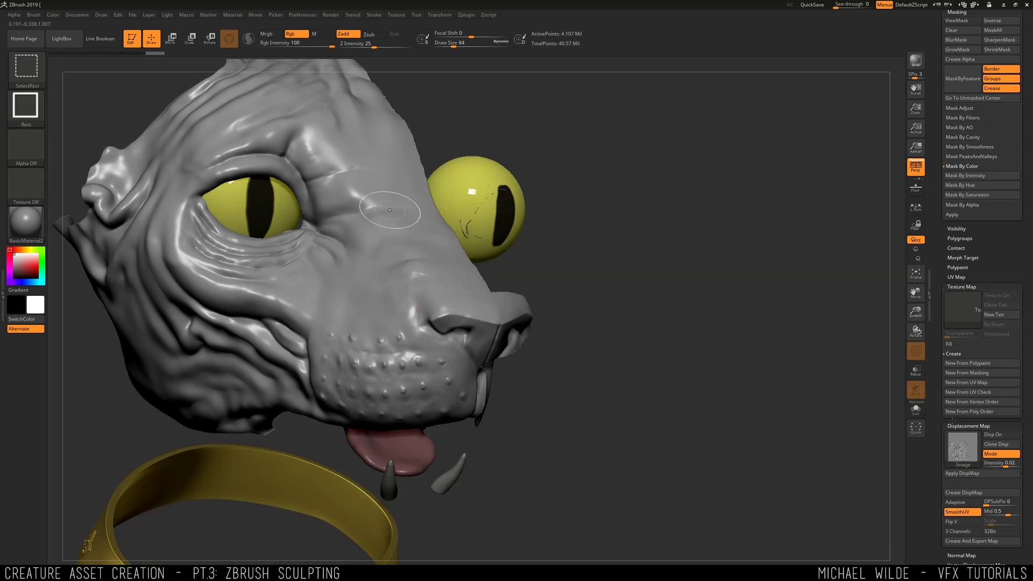
Step: Apply Bump_1001 as the displacement map to the isolated face section, with the striped black-and-white texture as texture map
left_click(962, 448)
left_click(645, 410)
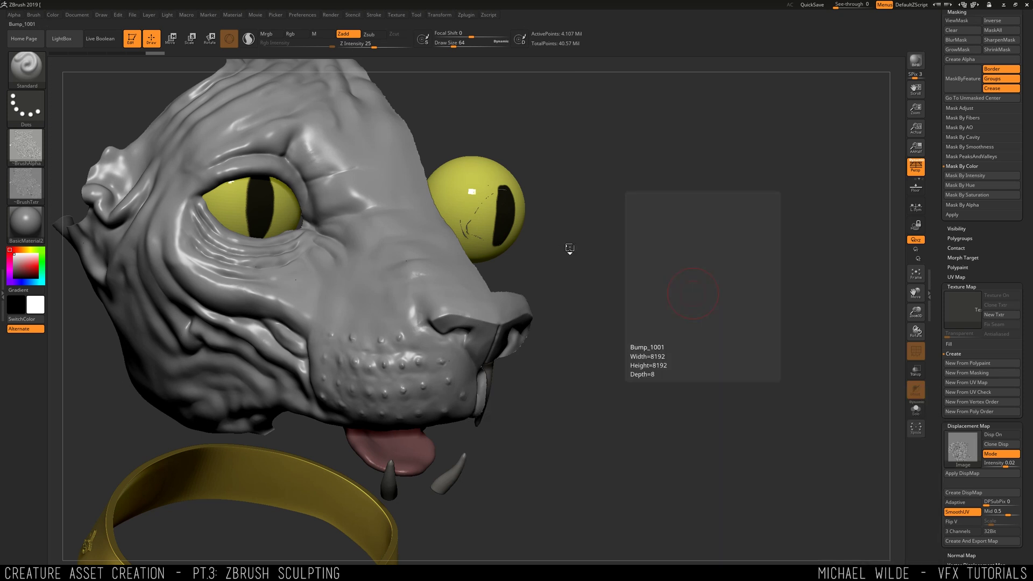
left_click(1002, 435)
left_click(963, 309)
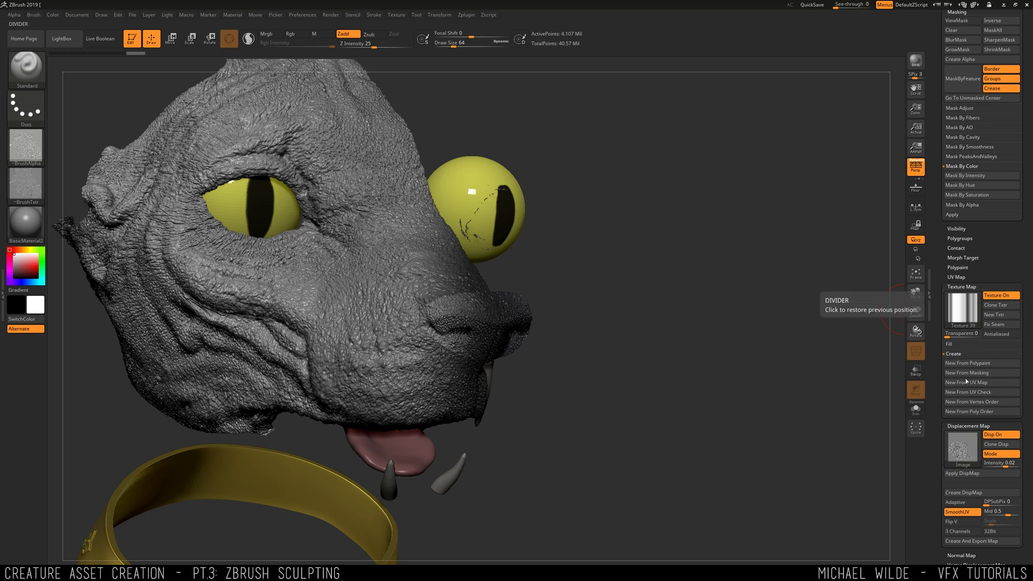
left_click(982, 474)
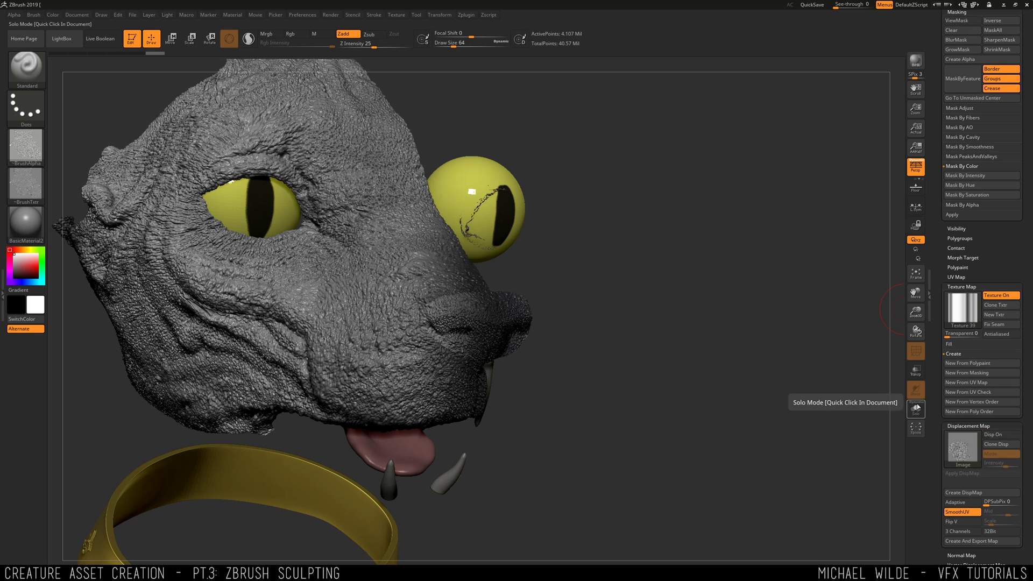
Step: Turn off the texture map display and show the whole head again
left_click_drag(647, 314, 720, 362)
left_click(987, 297)
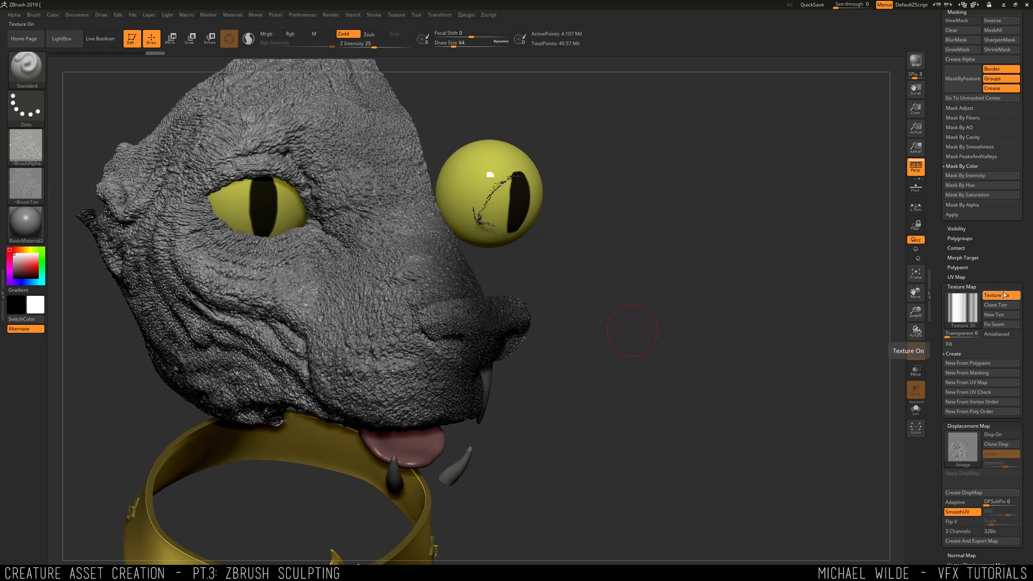
key("ctrl+shift")
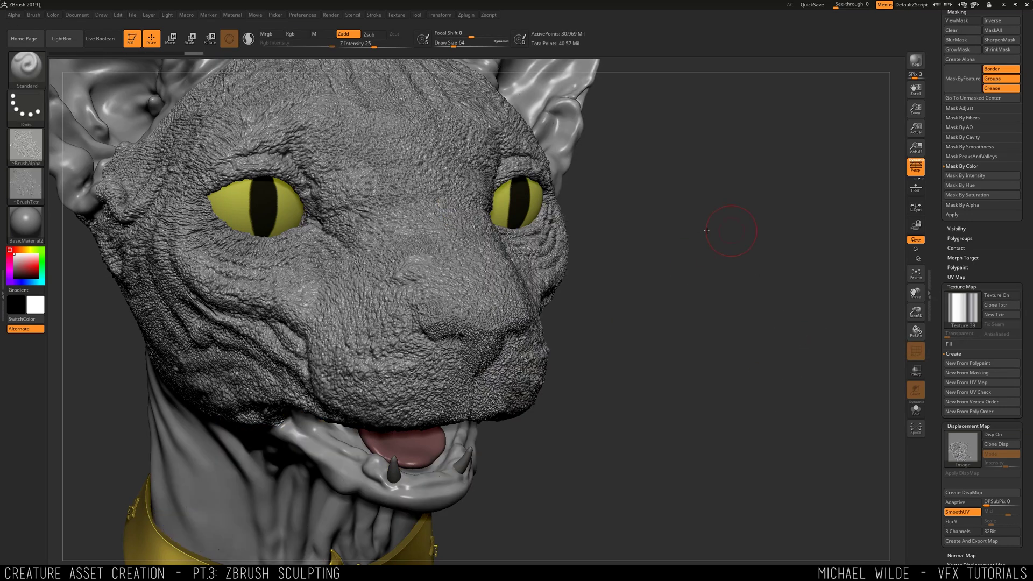
Step: Add a new sculpt layer named 1003 for the first ear
left_click_drag(716, 231, 778, 259)
left_click_drag(1025, 92, 1023, 185)
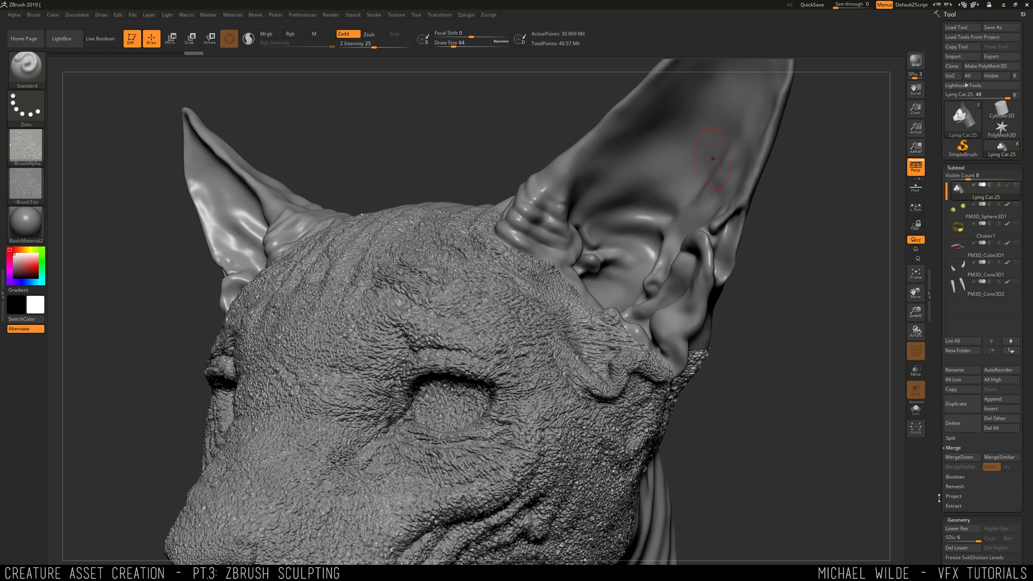
scroll(963, 484, "down", 6)
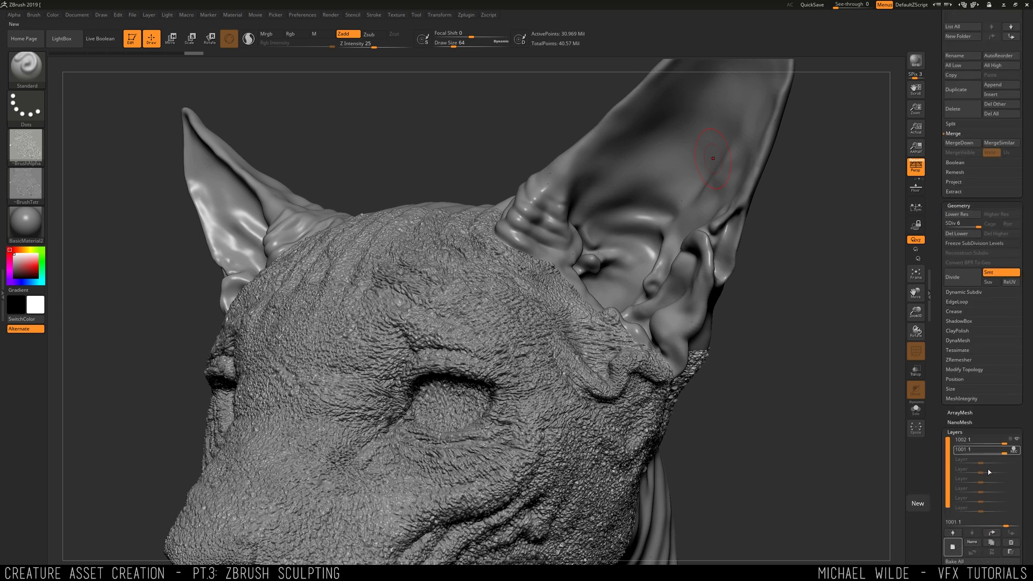
left_click(952, 547)
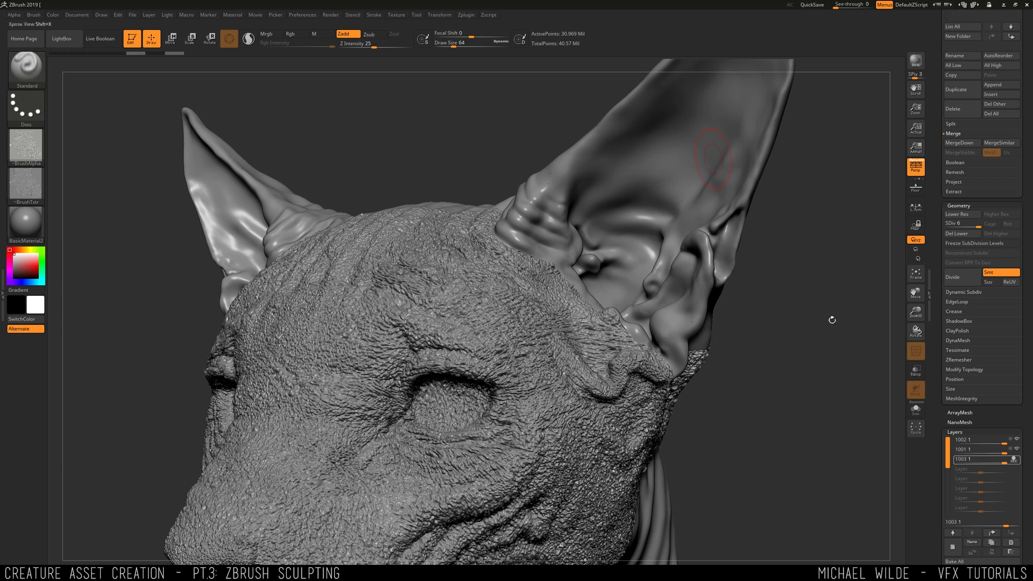
Step: Isolate the polygroup that holds the cat's large near ear
key("ctrl+shift")
left_click(816, 301, "ctrl+shift")
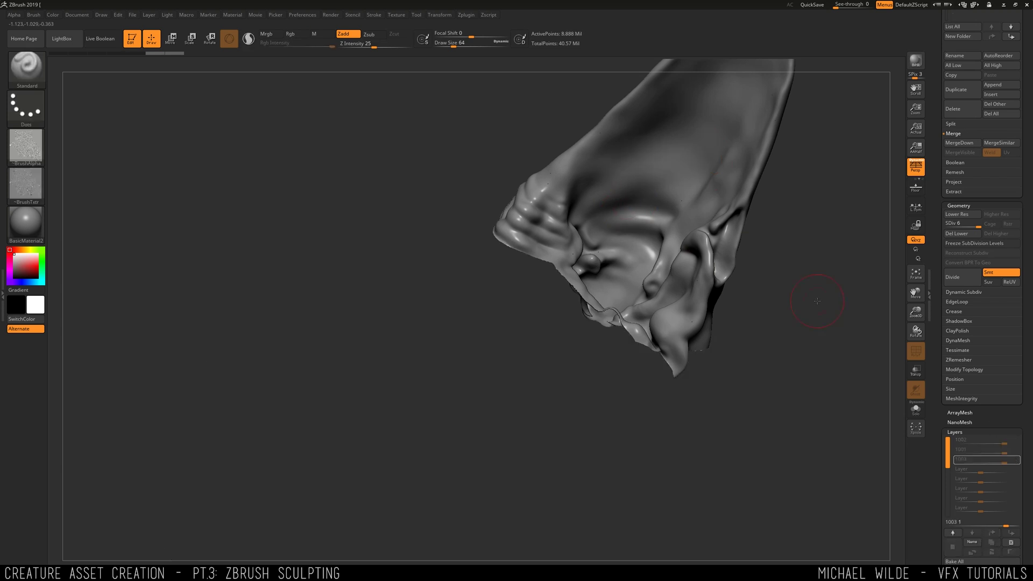
left_click_drag(771, 314, 648, 232, "alt")
Step: Choose Bump_1003 as the displacement map, turn displacement on and apply it to the isolated ear
mouse_move(777, 392)
left_mouse_down()
mouse_move(933, 466)
mouse_move(936, 135)
left_mouse_up()
left_click(963, 407)
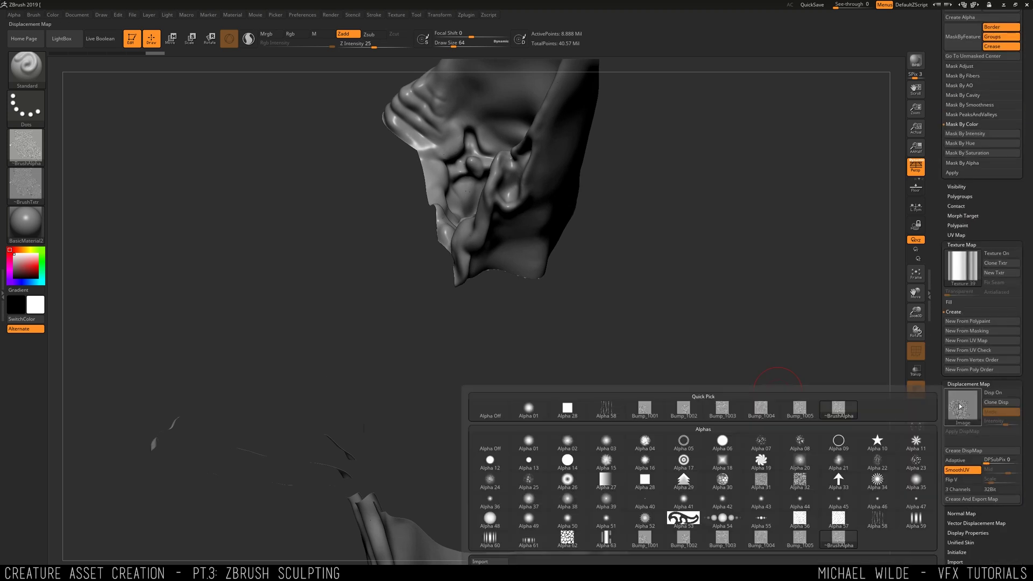
left_click(724, 410)
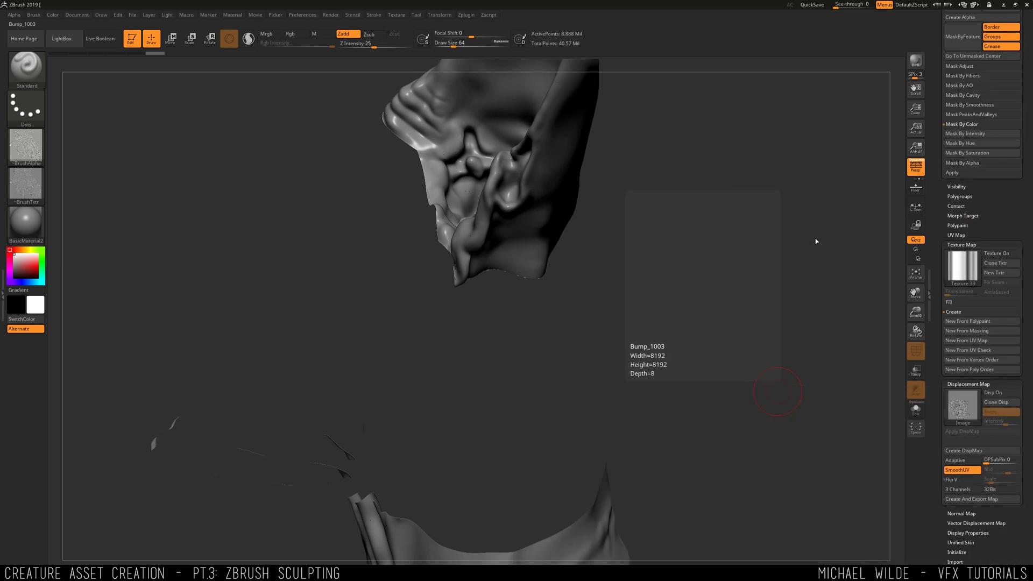
left_click(1003, 255)
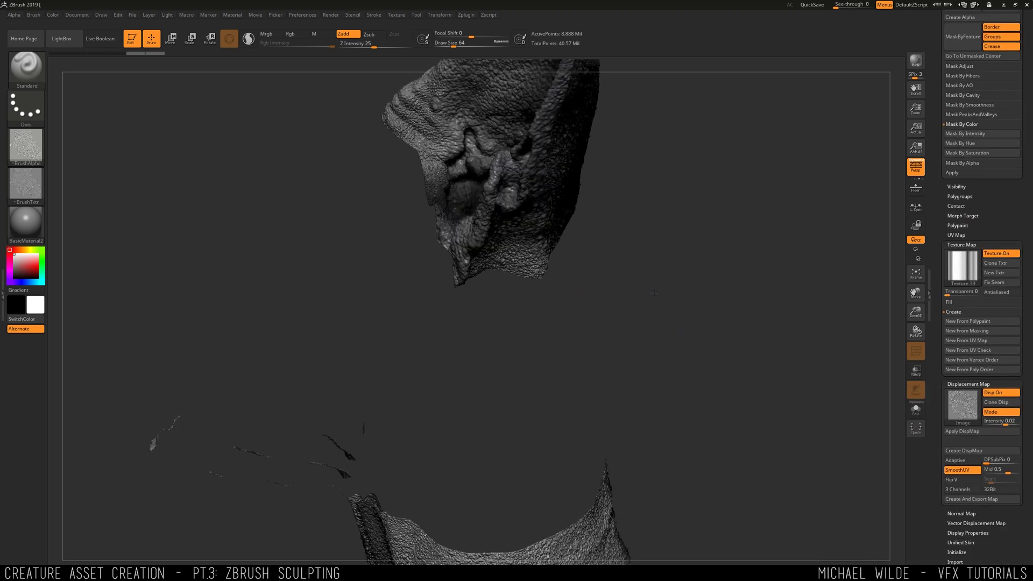
left_click_drag(655, 291, 643, 188)
left_click_drag(691, 317, 644, 269)
key("f")
mouse_move(735, 301)
left_mouse_down()
mouse_move(724, 316)
mouse_move(682, 290)
mouse_move(661, 236)
left_mouse_up()
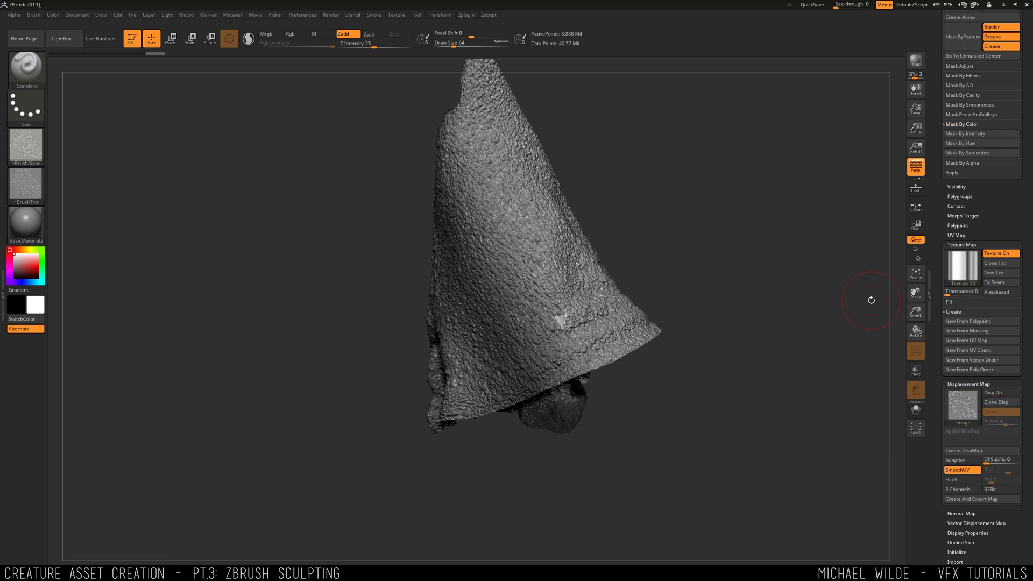
Step: Show the whole head again and add a new sculpt layer named 1004
key("ctrl+shift")
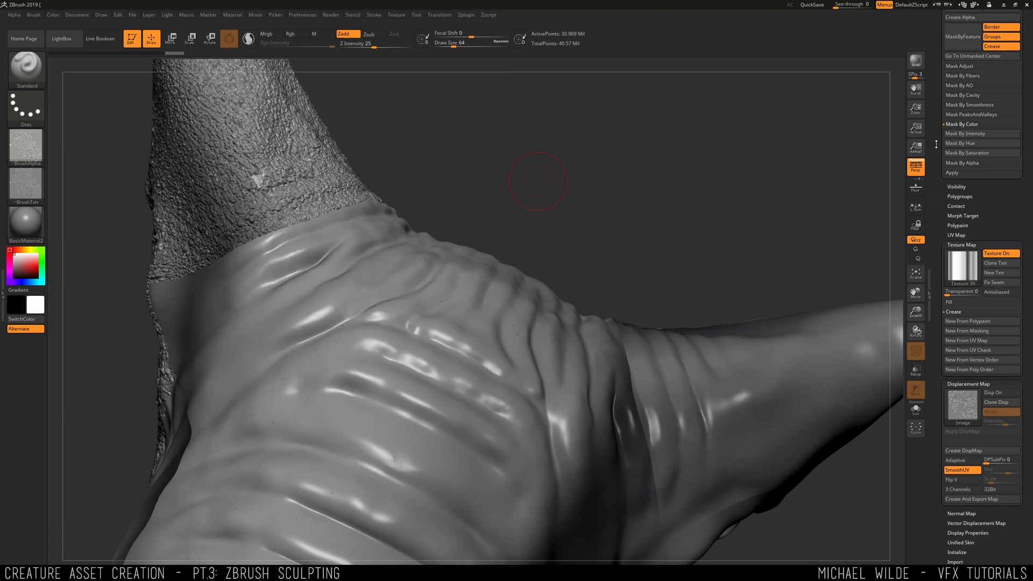
scroll(936, 144, "up", 5)
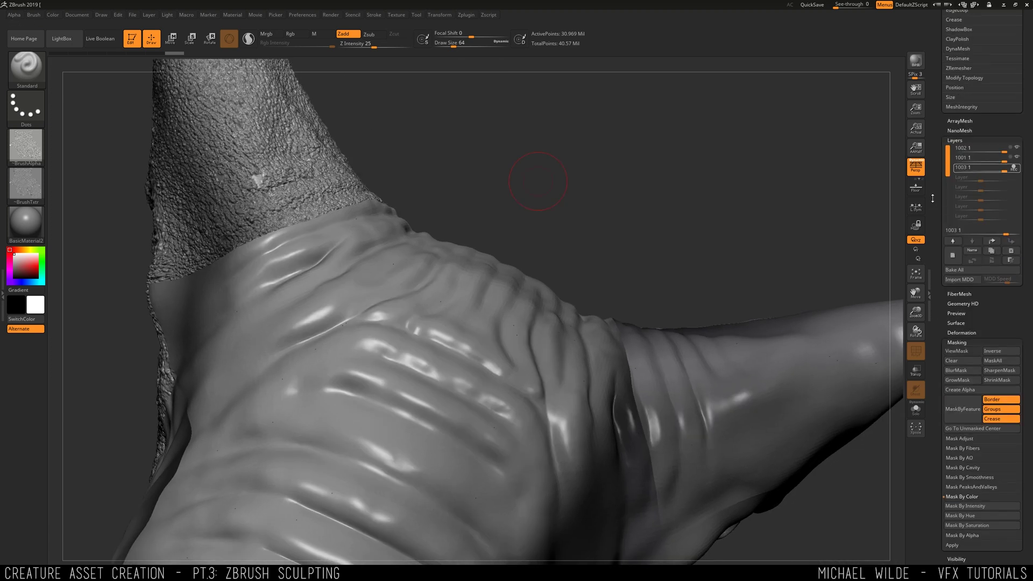
left_click(957, 257)
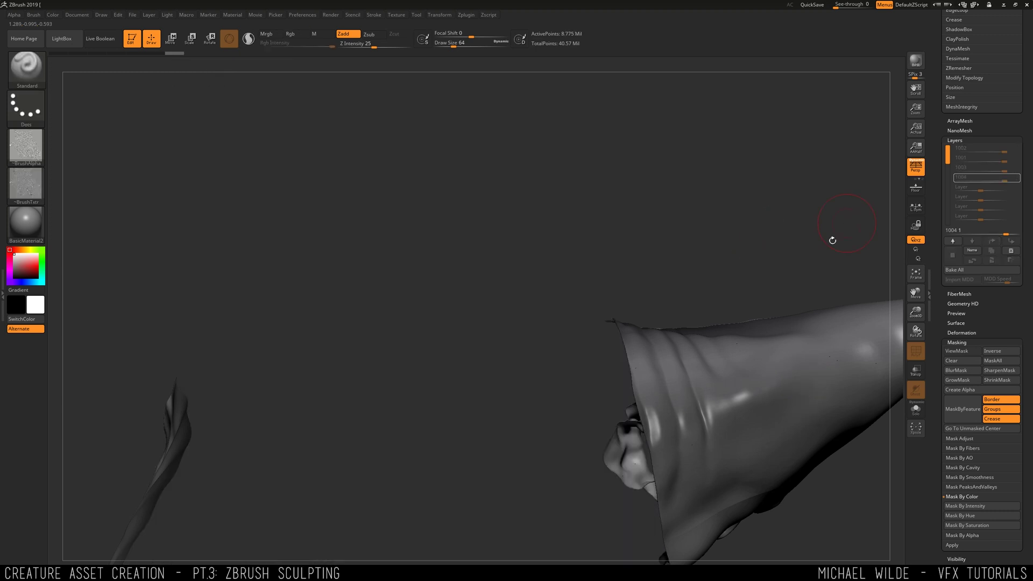
Step: With the other ear isolated, choose Bump_1004 as the displacement map, turn displacement on and apply it
left_click_drag(833, 240, 819, 440)
scroll(939, 372, "down", 6)
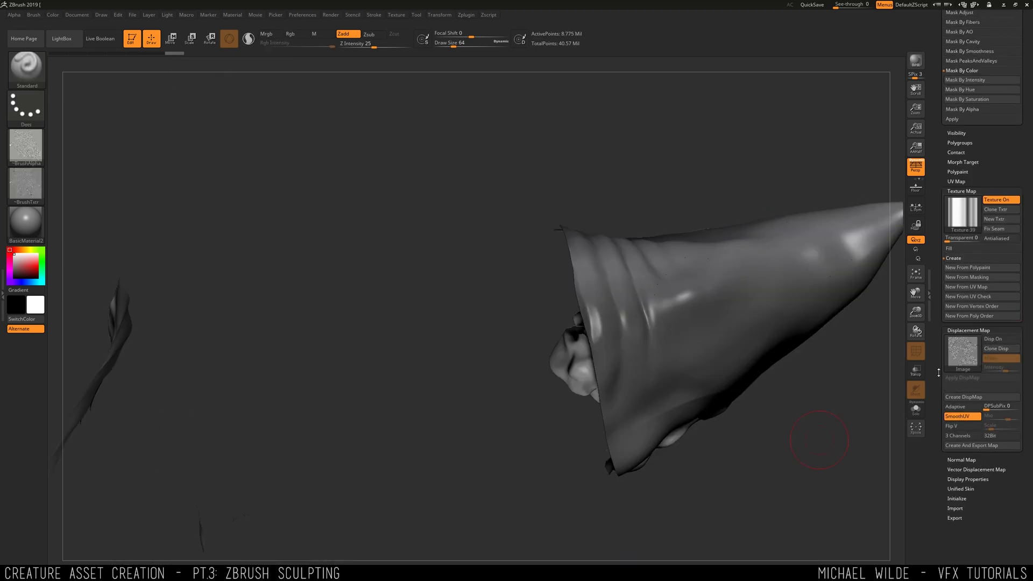
left_click(962, 351)
left_click(852, 350)
left_click(1000, 340)
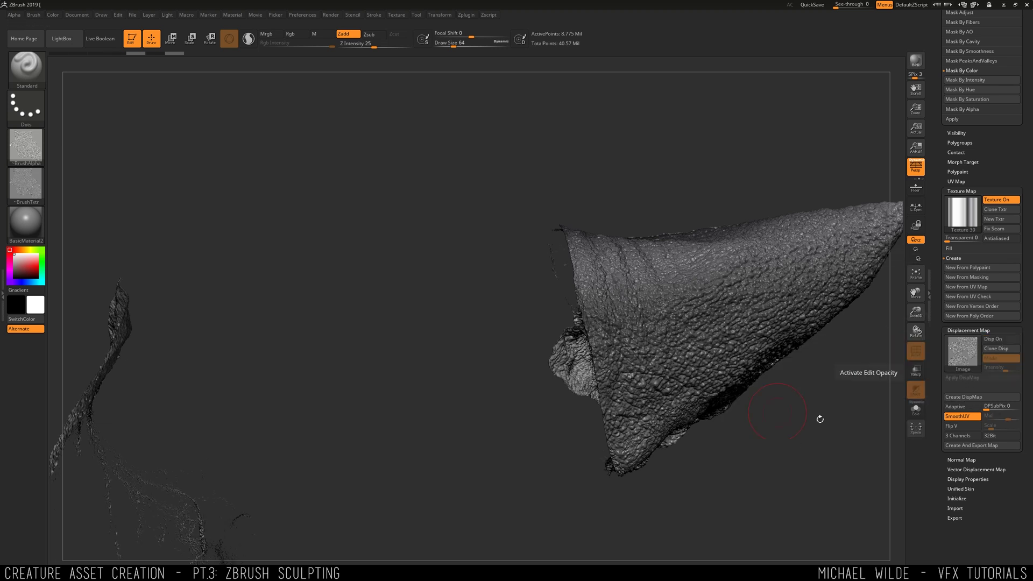
Step: Restore the hidden parts of the head and add a new sculpt layer named 1005
key("ctrl+shift")
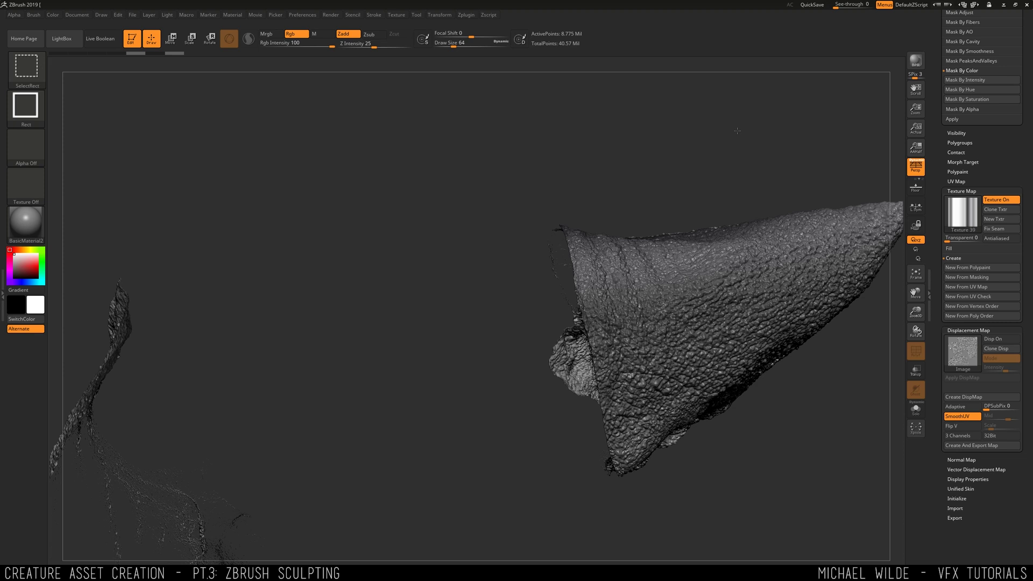
left_click(737, 130, "ctrl+shift")
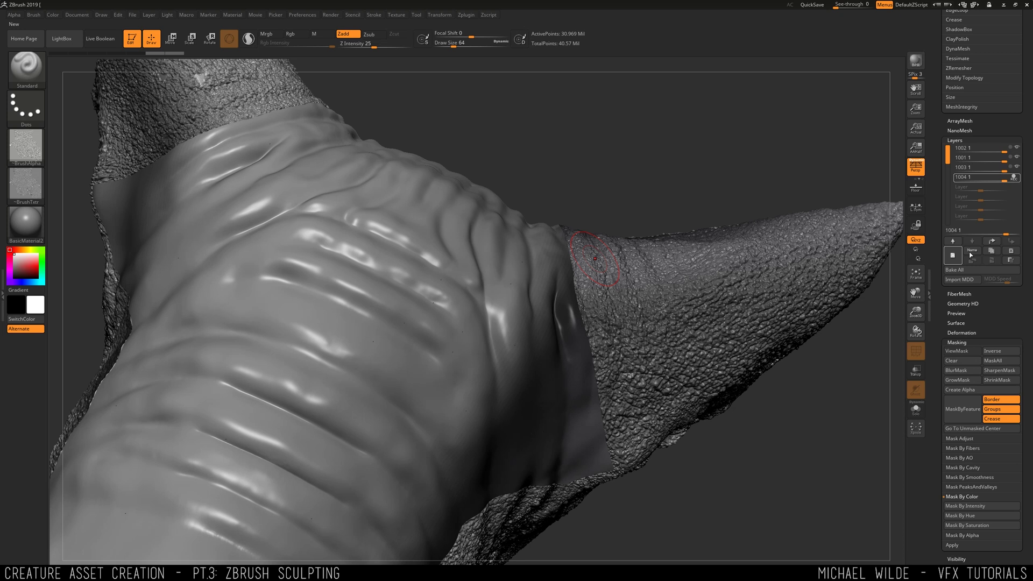
left_click(952, 254)
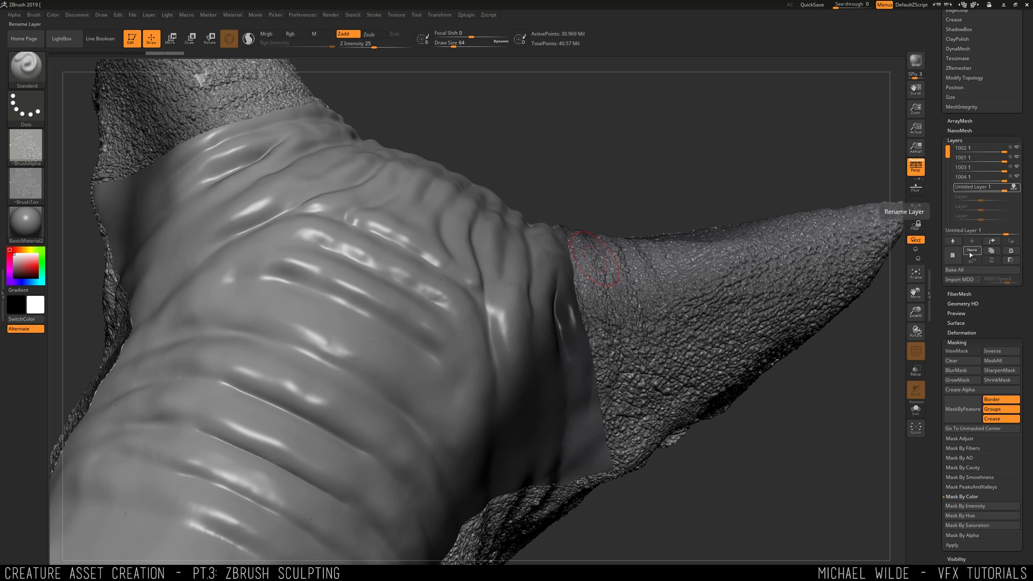
Step: Isolate the smooth polygroup covering the back of the head and neck
key("ctrl+shift")
left_click(415, 277, "ctrl+shift")
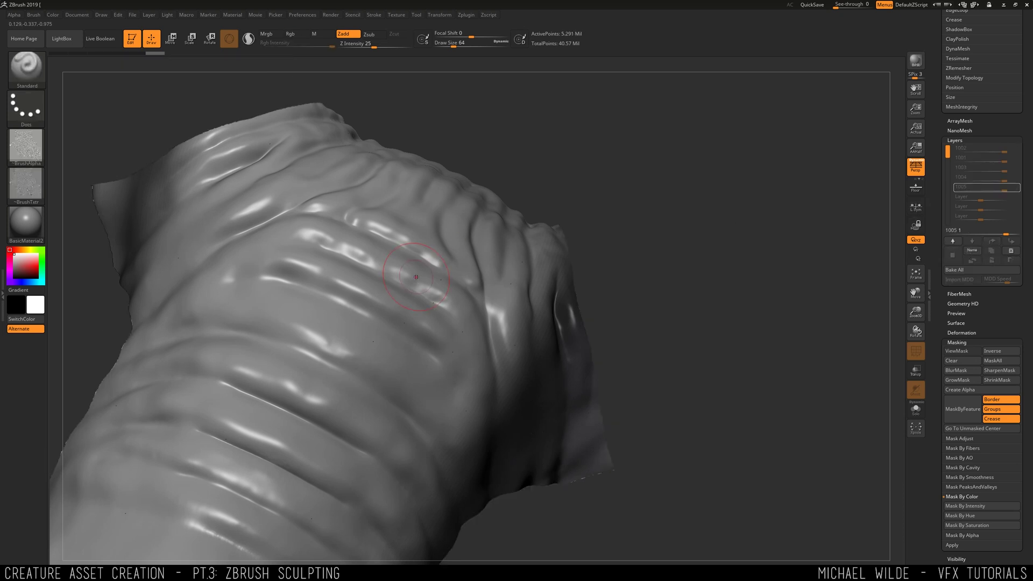
Step: Choose Bump_1005 as the displacement map for the isolated back of the head and neck, and turn displacement on
left_click_drag(935, 474, 929, 347)
left_click(962, 271)
left_click(813, 279)
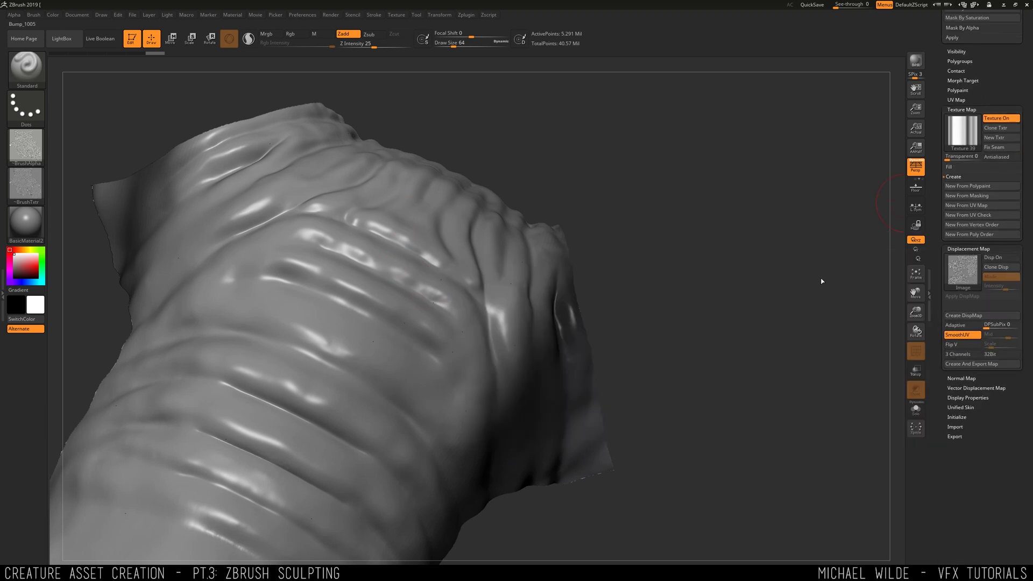
left_click(993, 257)
left_click(967, 315)
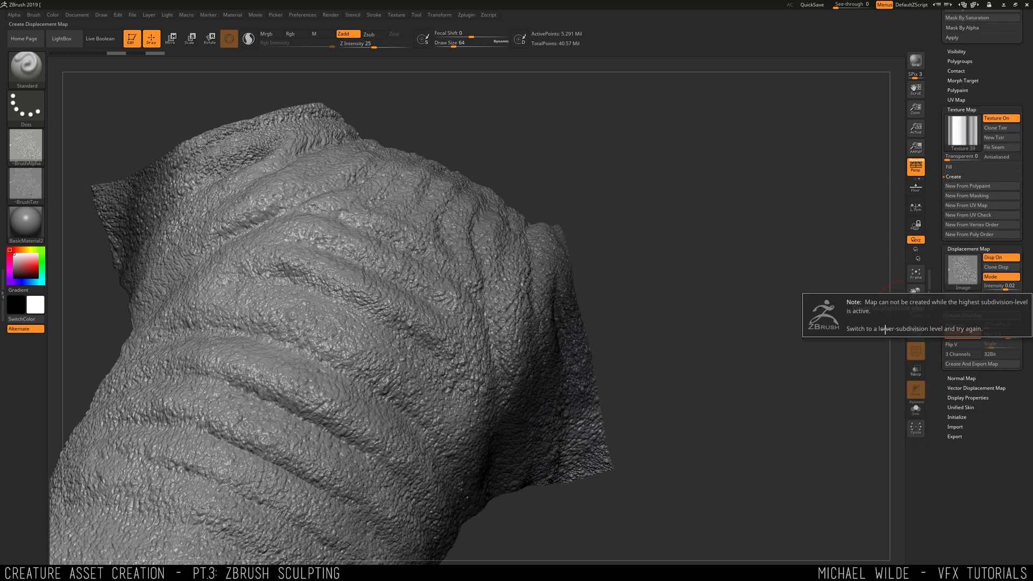
scroll(979, 323, "up", 5)
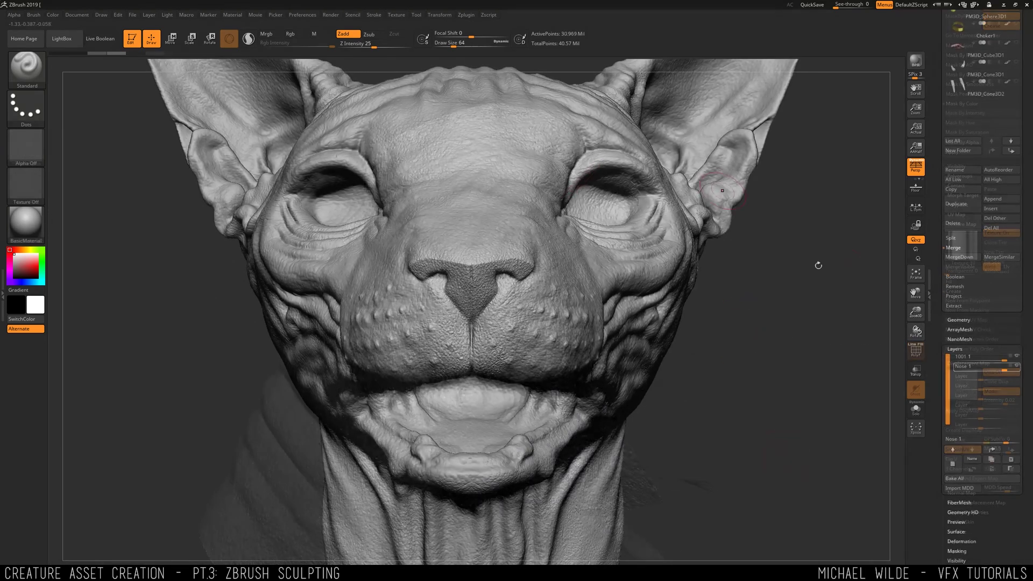
Step: Bring the side of the muzzle into view and switch the Nose sculpt layer to recording mode
left_click_drag(816, 263, 780, 258)
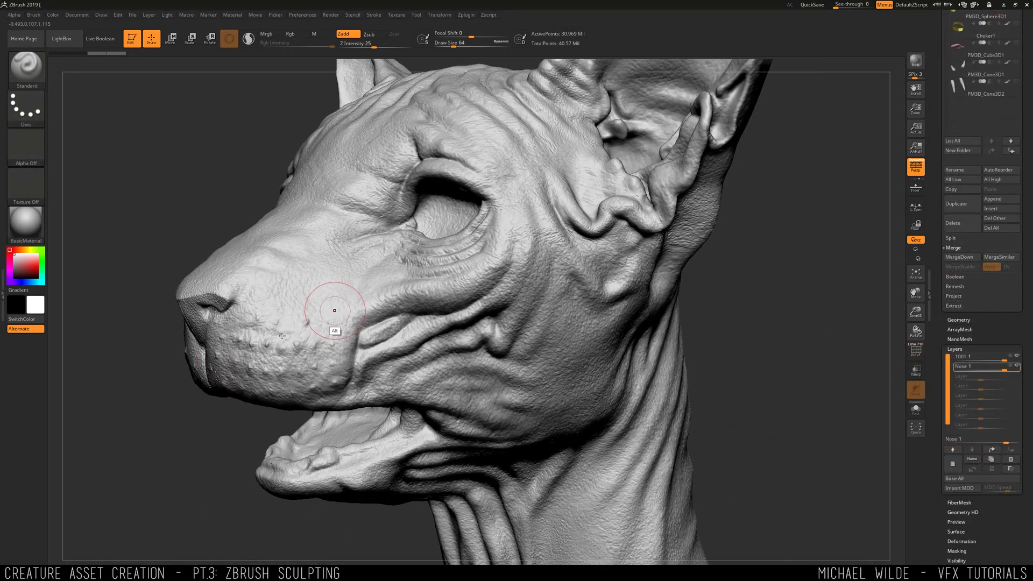
left_click_drag(141, 396, 301, 379, "alt")
left_click(361, 375, "alt")
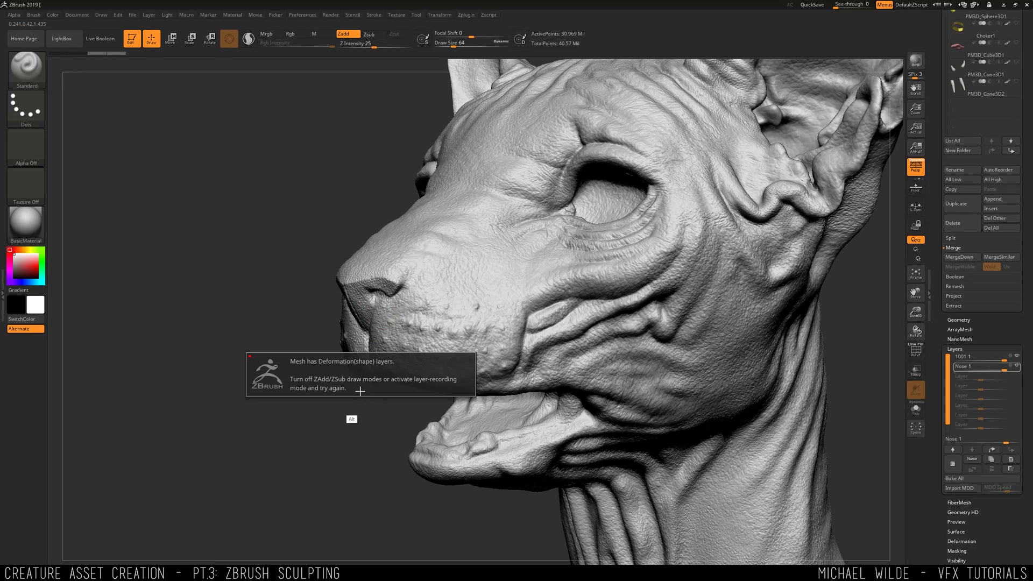
left_click(1013, 366)
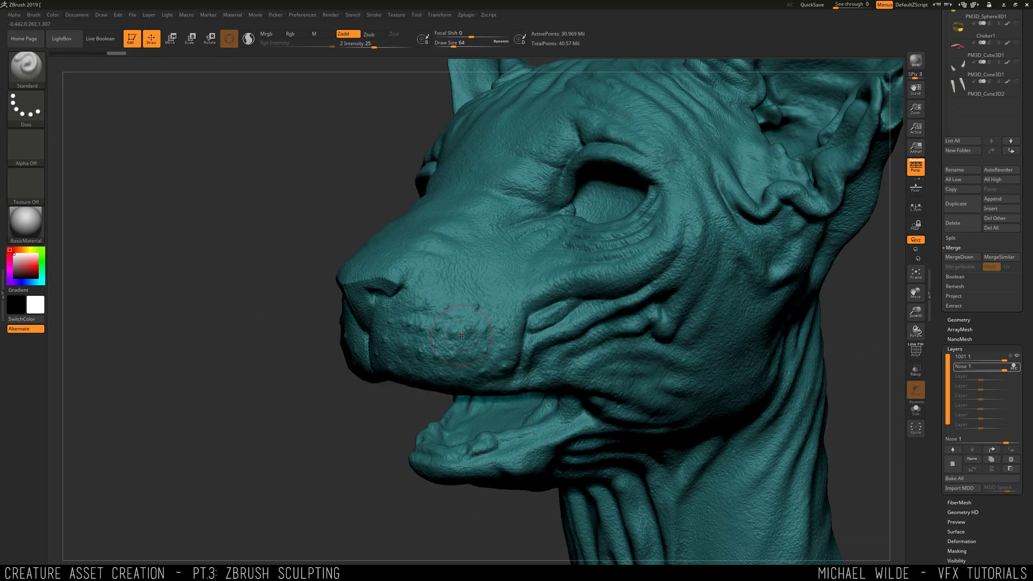
Step: Switch to the ClayBuildup brush and reduce the draw size to 9 for small details on the muzzle
right_click_drag(461, 335, 457, 355, "ctrl")
key("b")
key("c")
key("b")
key("s")
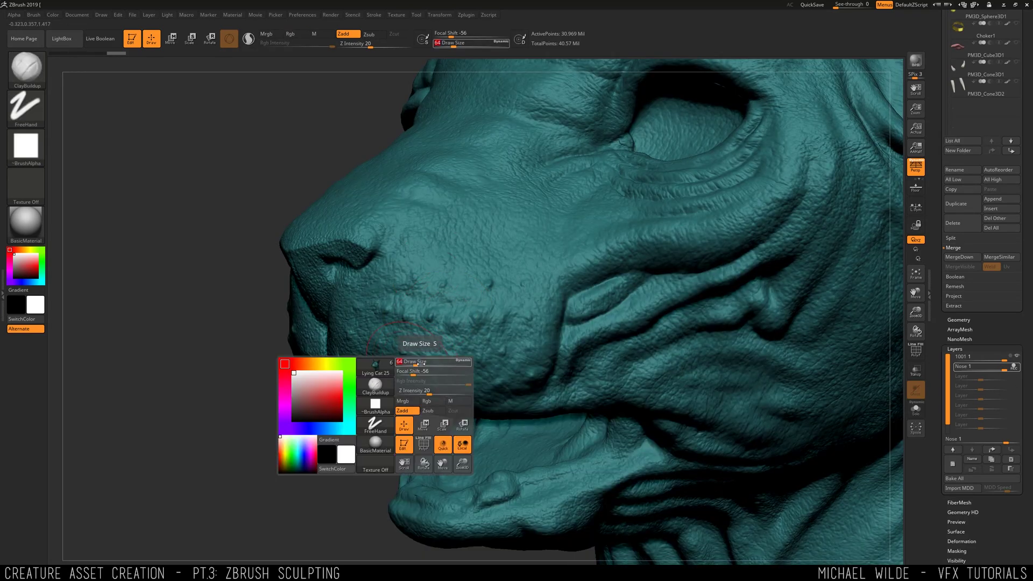
key("space")
left_click_drag(441, 355, 428, 356)
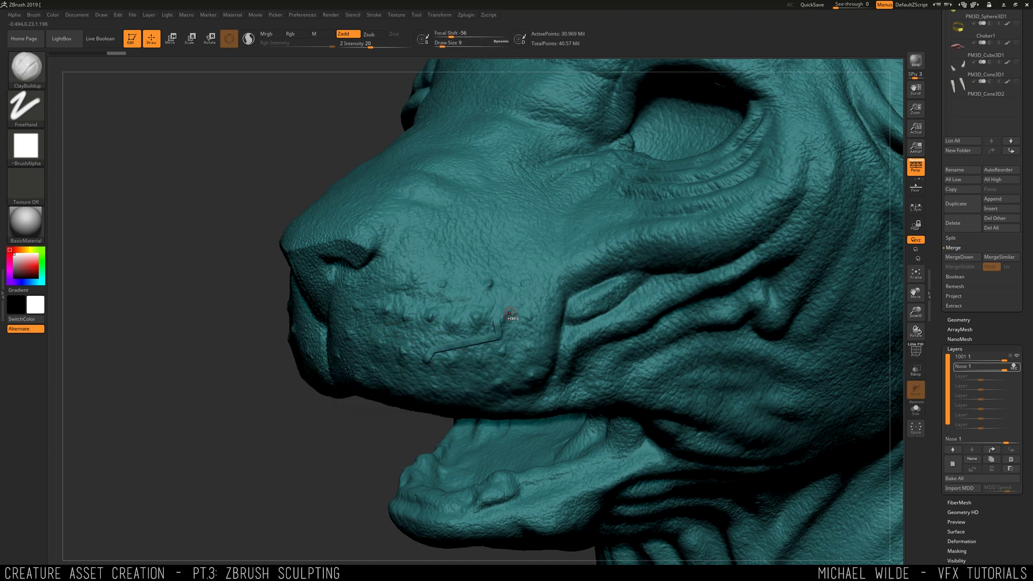
Step: Try whisker bumps on the muzzle at subdivision level 5, undo them and set the Z intensity to 9
left_click(958, 319)
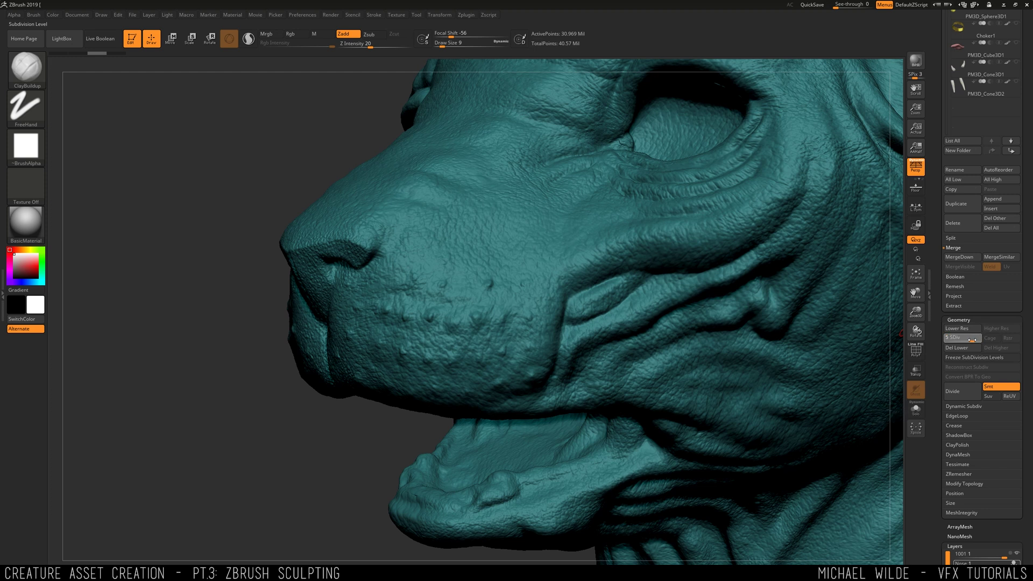
key("shift+d")
left_click(431, 319)
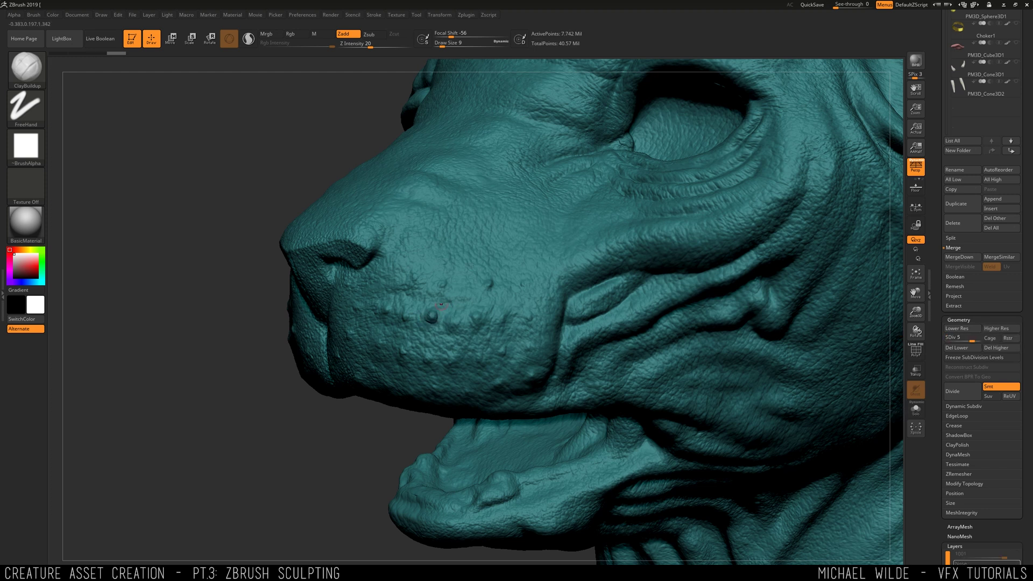
key("ctrl+z")
left_click_drag(431, 327, 458, 325)
key("ctrl+z")
left_click(351, 46)
type("9")
key("Return")
Step: Switch to Wacom Preferences and turn off Use Windows Ink in the pen mode details
key("super")
type("wacom")
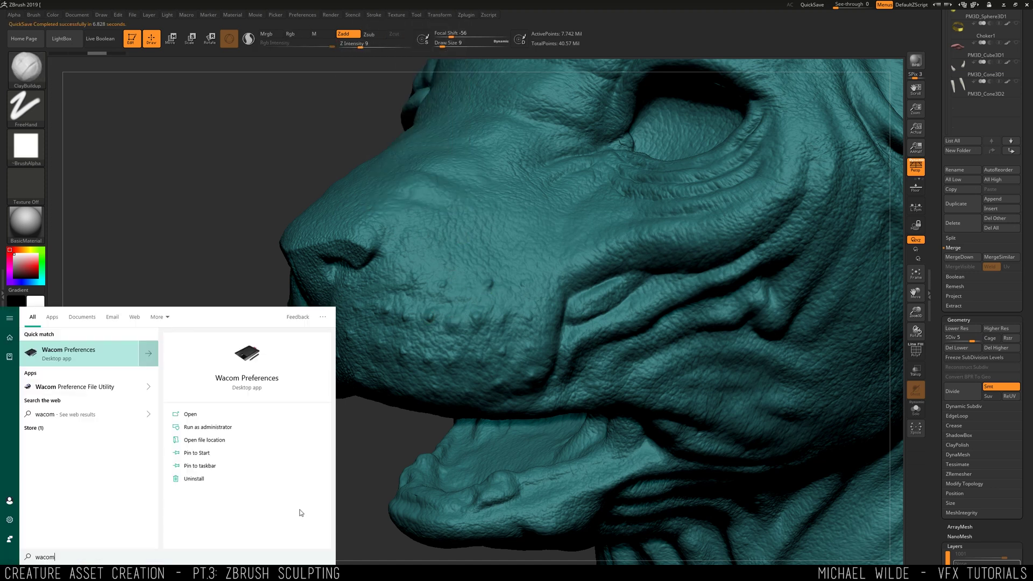
left_click(89, 353)
left_click(106, 81)
left_click(132, 82)
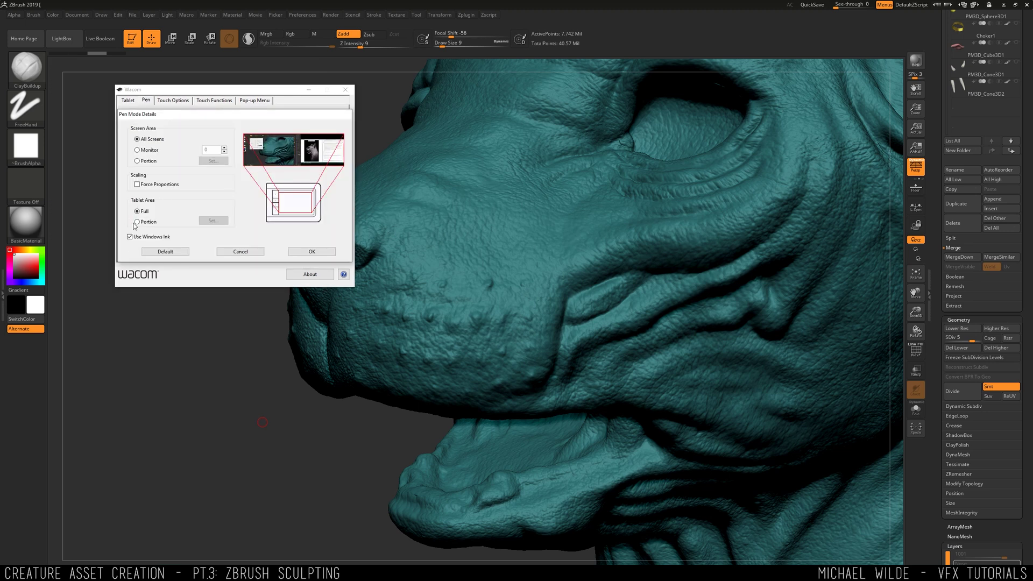
left_click(130, 237)
left_click(310, 251)
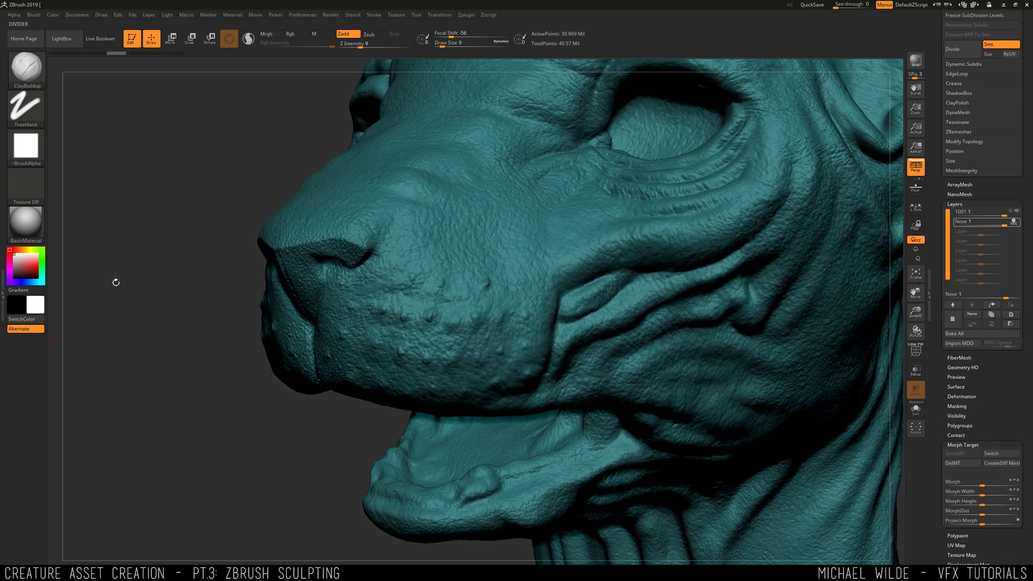
left_click_drag(115, 282, 455, 323)
key("ctrl+z")
key("ctrl+z")
key("ctrl+z")
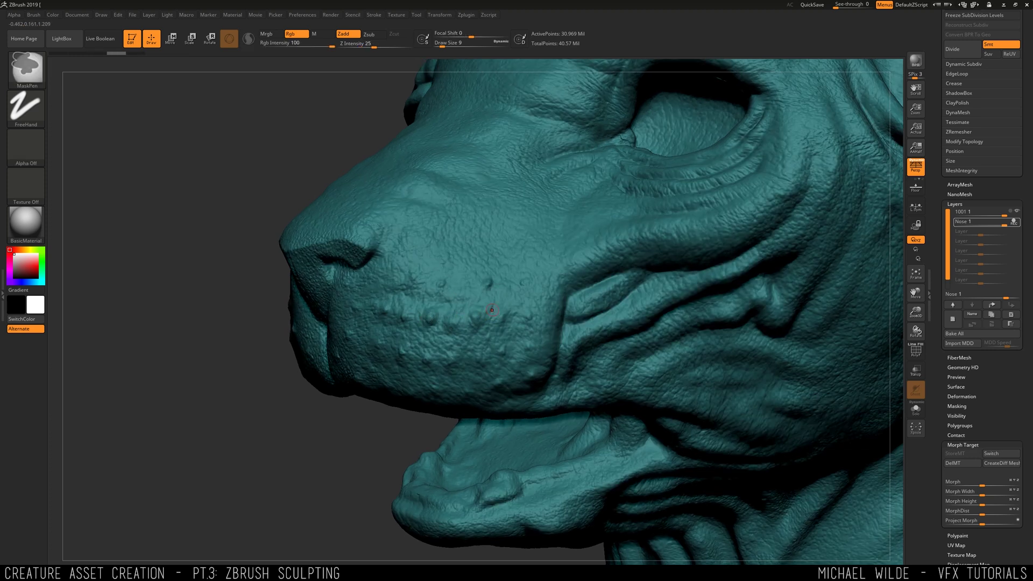
Step: Switch to the Standard brush, dot two whisker bumps on the upper muzzle row and lower the Z intensity to 9
key("b")
key("s")
key("t")
left_click(401, 318)
left_click(427, 317)
left_click_drag(374, 45, 361, 47)
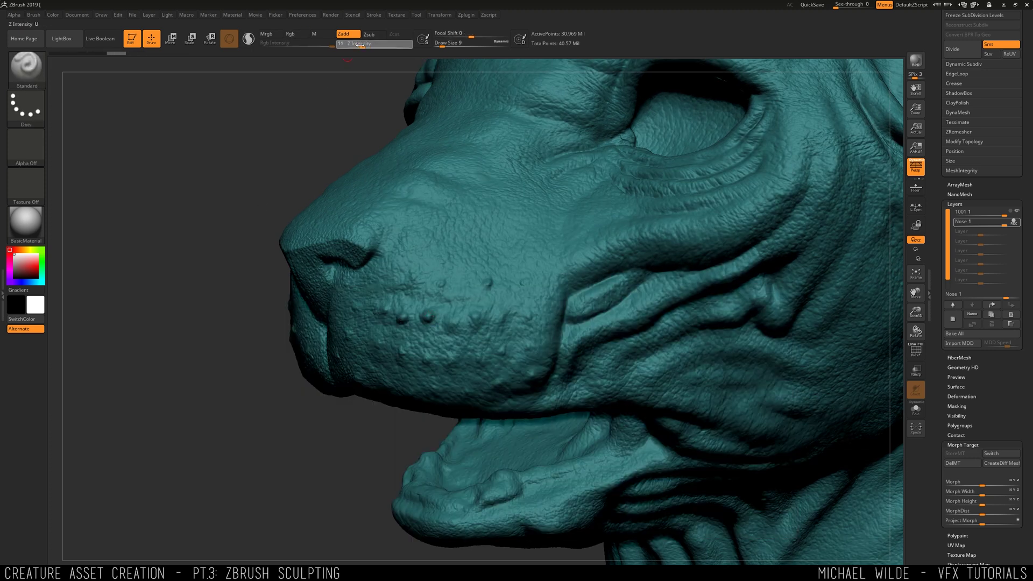
Step: Continue the upper row of whisker bumps toward the cheek and add one near the muzzle's lower back edge
left_click(451, 323)
left_click(477, 321)
left_click(527, 316)
left_click(535, 373)
Step: Dot a lower row of whisker bumps along the muzzle just above the lip
left_click_drag(414, 436, 487, 363)
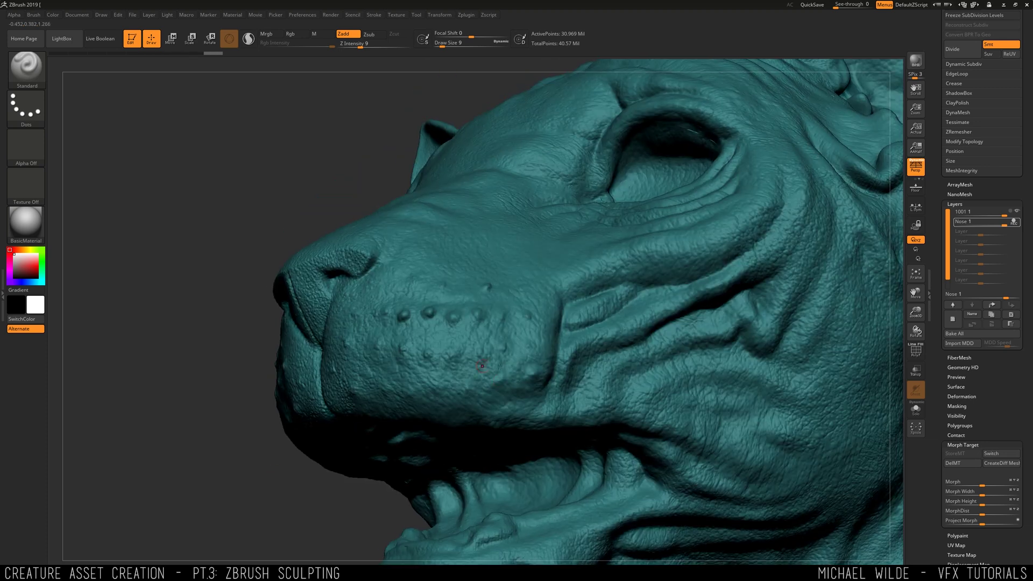
left_click(499, 382)
left_click(468, 392)
left_click(439, 389)
left_click(415, 391)
left_click(386, 387)
Step: Dot more whisker bumps on the front of the muzzle below the nostril and along the middle row
left_click_drag(237, 390, 344, 390)
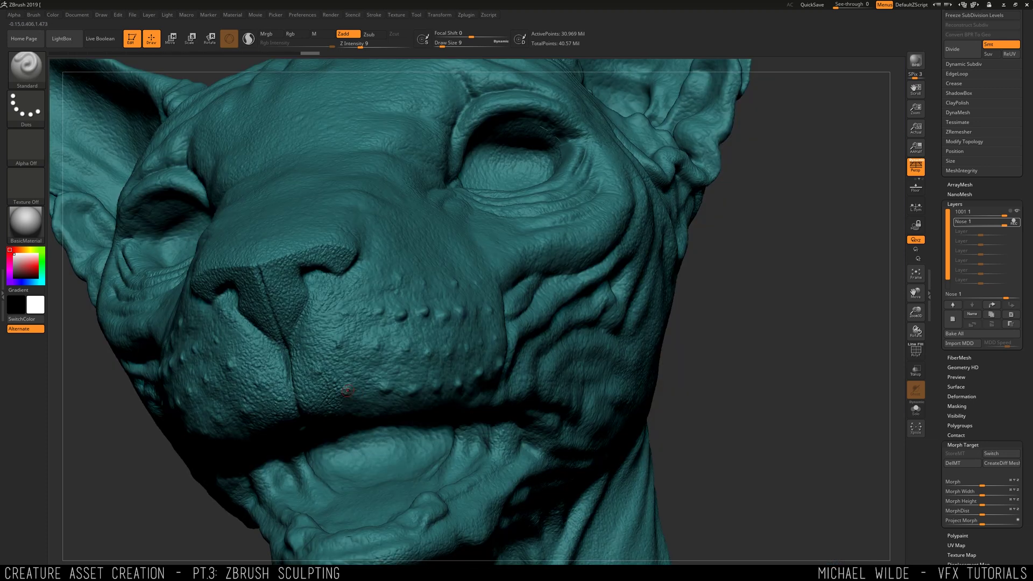
left_click(348, 388)
left_click(340, 343)
left_click(319, 371)
left_click(375, 345)
left_click_drag(780, 323, 634, 323)
left_click(403, 352)
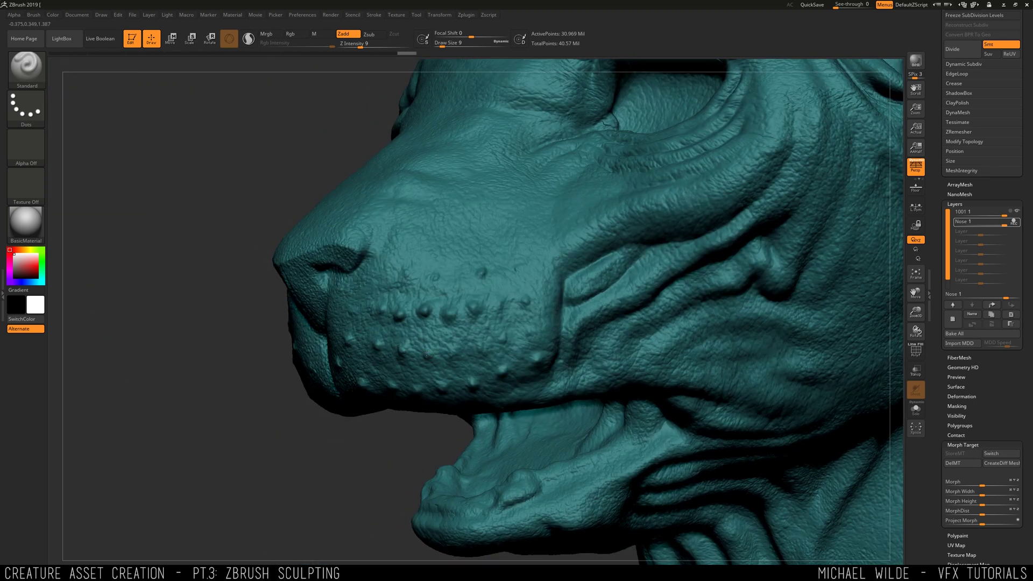
left_click(430, 355)
Step: Inspect the whisker bumps on both sides of the muzzle and open the masking options
mouse_move(532, 333)
right_mouse_down()
mouse_move(425, 291)
mouse_move(473, 277)
mouse_move(517, 273)
mouse_move(346, 354)
mouse_move(381, 274)
right_mouse_up()
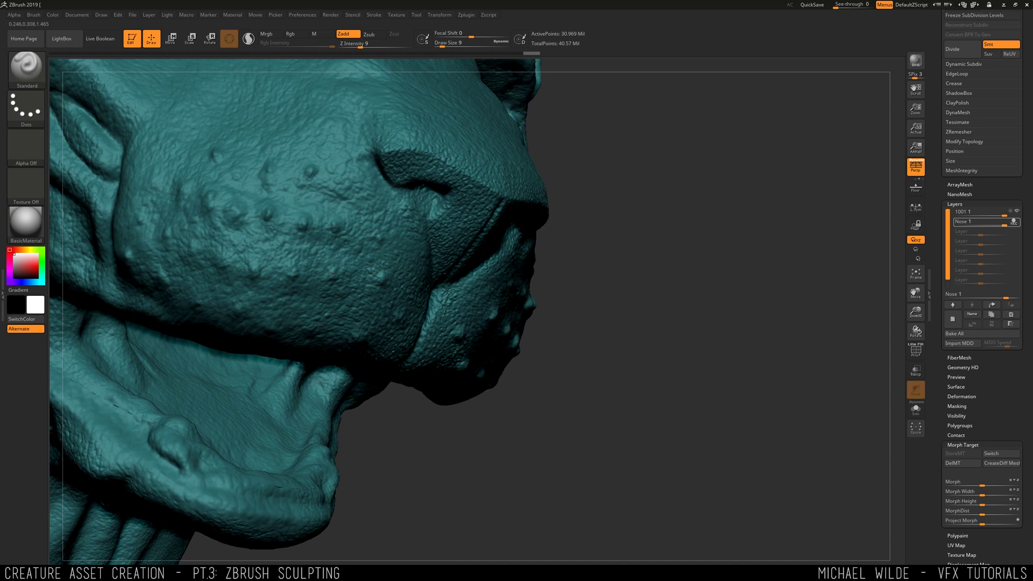
mouse_move(570, 277)
right_mouse_down()
mouse_move(607, 292)
mouse_move(519, 295)
right_mouse_up()
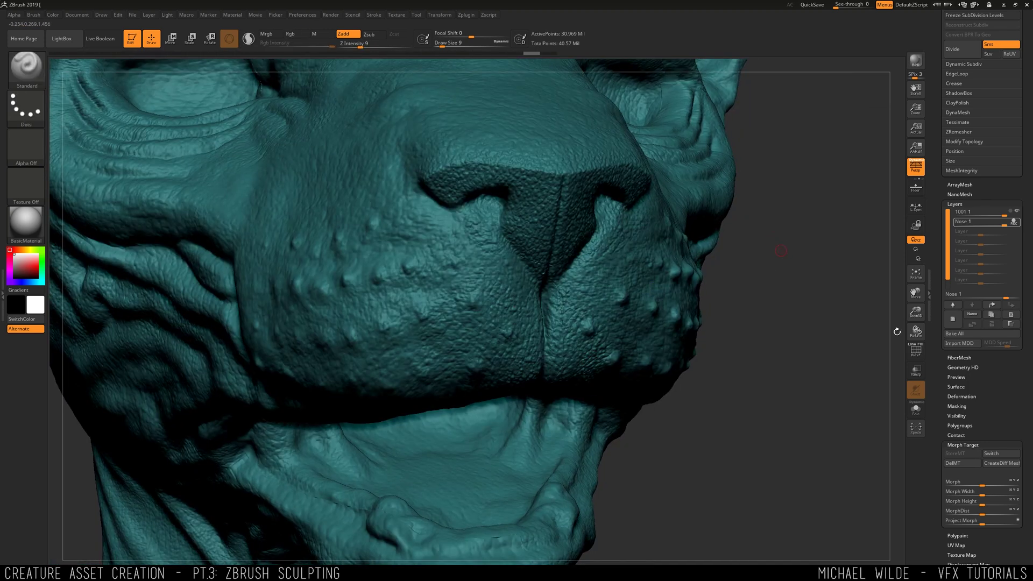
left_click(957, 406)
left_click_drag(761, 302, 812, 315)
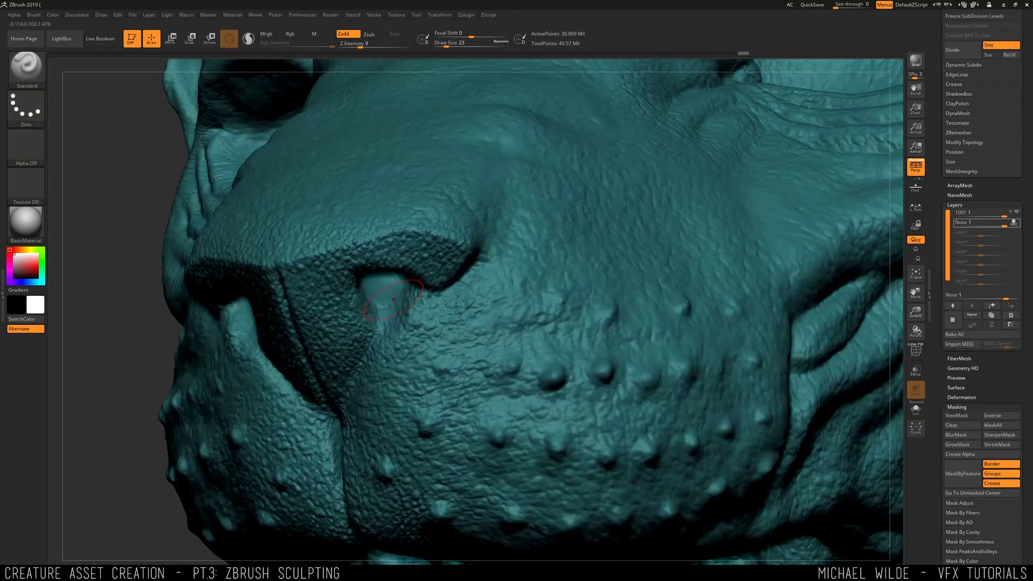
Step: Switch to the DamStandard brush and set its Z intensity to 10
key("b")
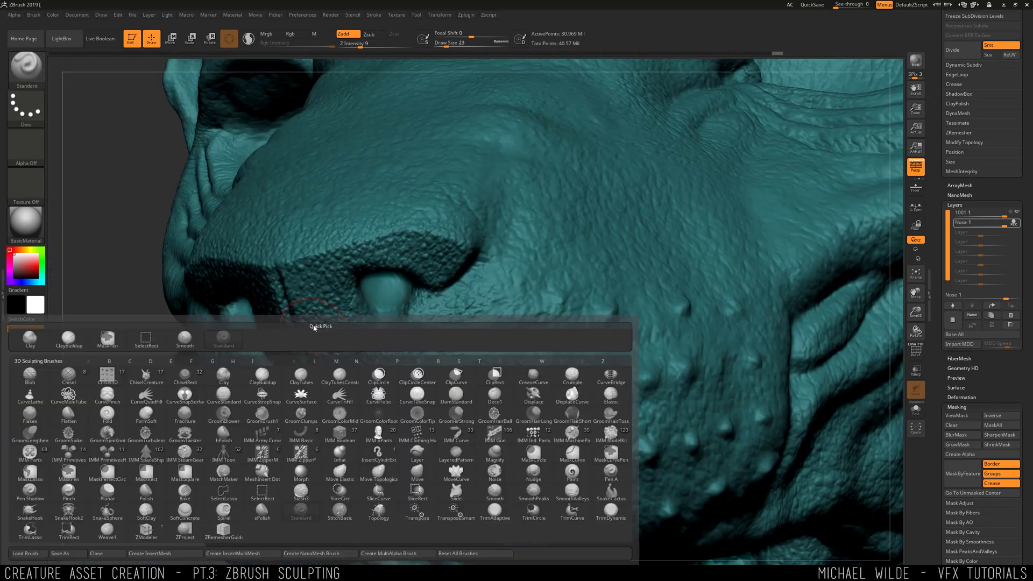
key("d")
key("s")
key("space")
left_click_drag(379, 47, 361, 47)
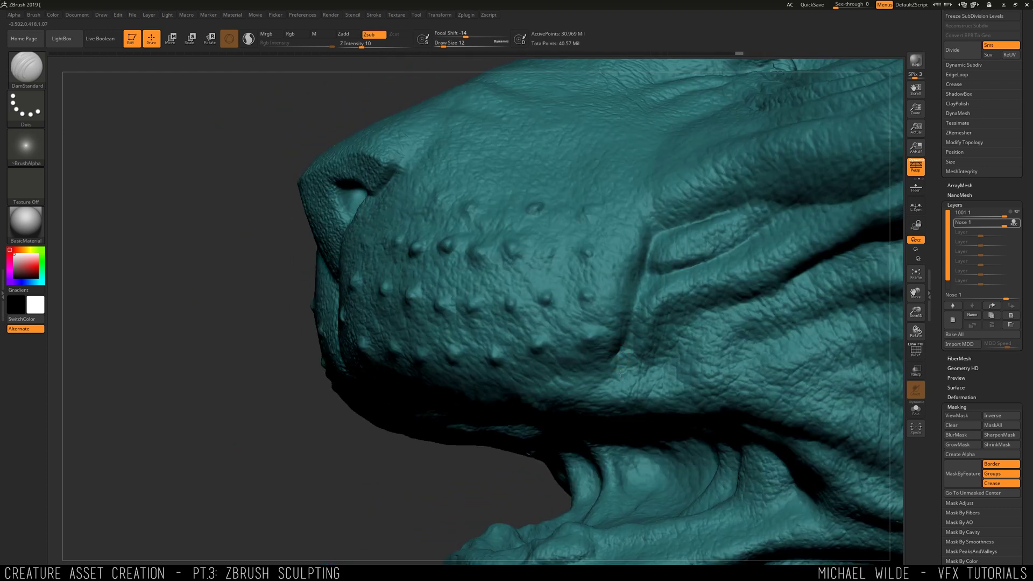
Step: Reduce the draw size to 8 and add a new recording sculpt layer named FineWrinkles
key("space")
left_click_drag(621, 373, 645, 392)
left_click_drag(584, 374, 570, 379)
left_click(952, 318)
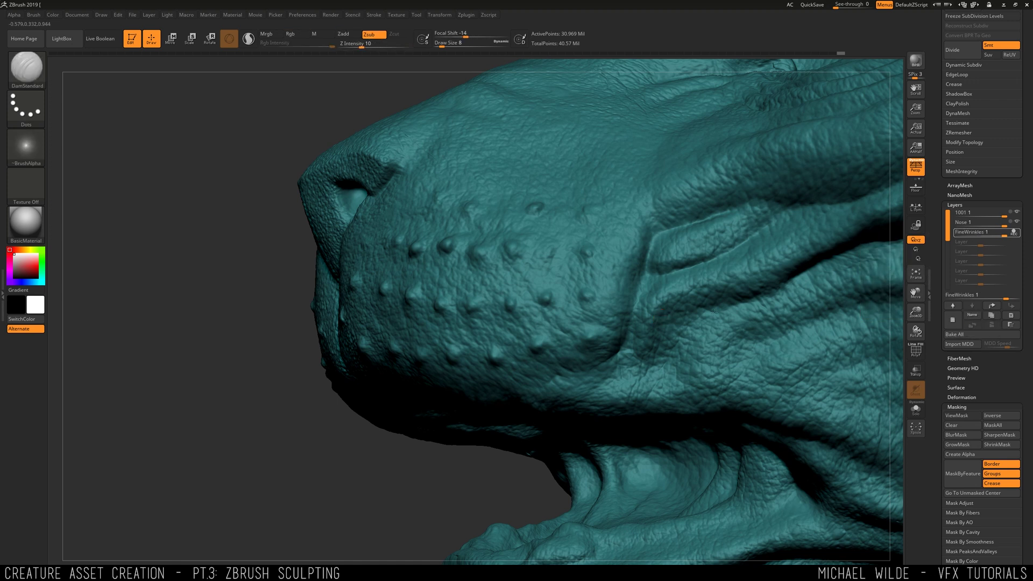
Step: Carve fine wrinkles into the cheek behind the muzzle and around the folds below the eye
right_click_drag(552, 346, 333, 342, "alt")
left_click_drag(537, 338, 575, 317)
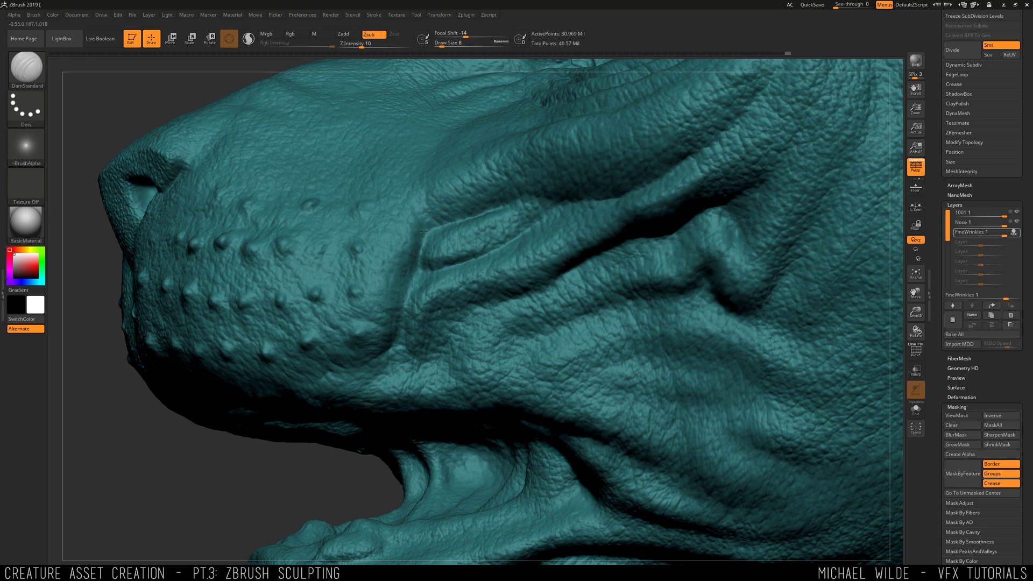
mouse_move(395, 291)
right_mouse_down("ctrl")
mouse_move(396, 226)
mouse_move(405, 344)
mouse_move(422, 347)
right_mouse_up("ctrl")
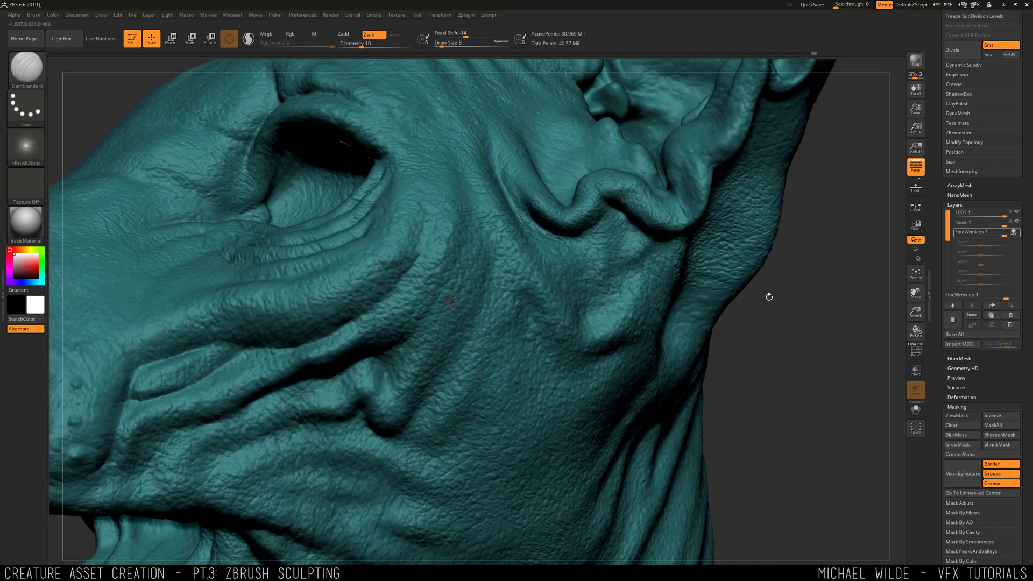
left_click_drag(770, 297, 765, 344)
left_click_drag(354, 421, 356, 407)
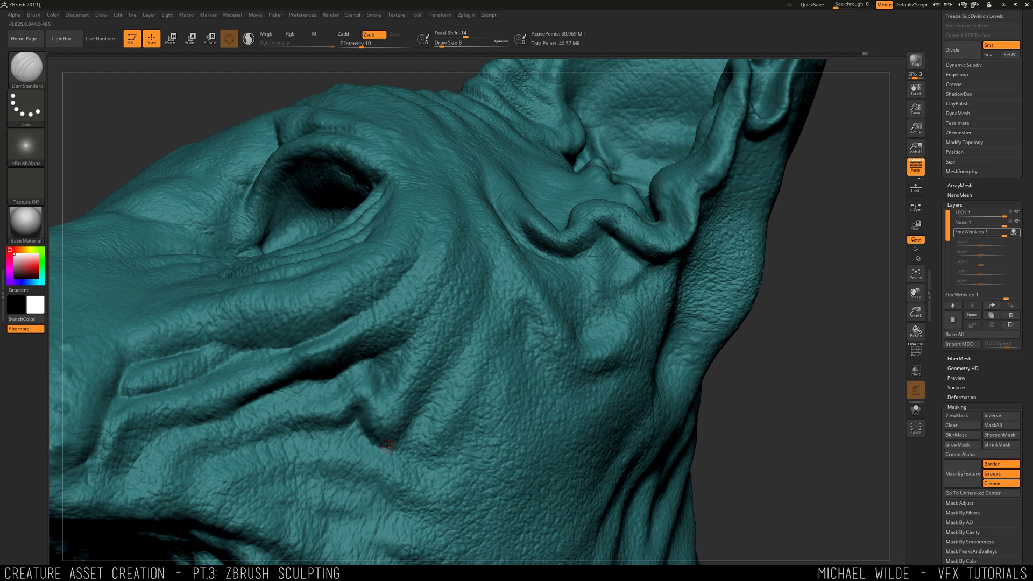
Step: Increase the draw size to 12 and carve fine wrinkles into the skin behind the corner of the mouth
right_click_drag(389, 446, 401, 370)
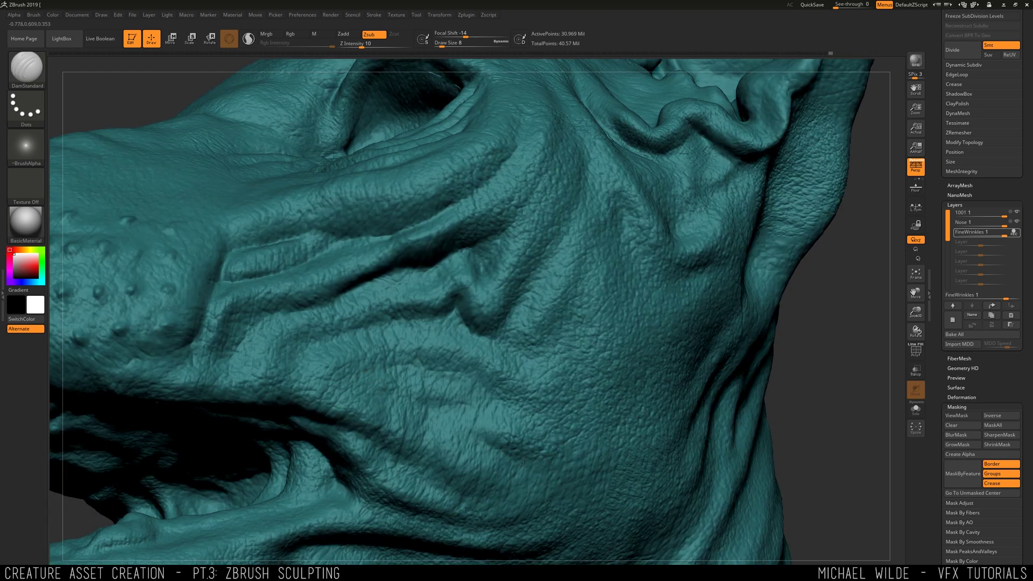
right_click_drag(522, 465, 382, 359)
right_click_drag(399, 169, 374, 283)
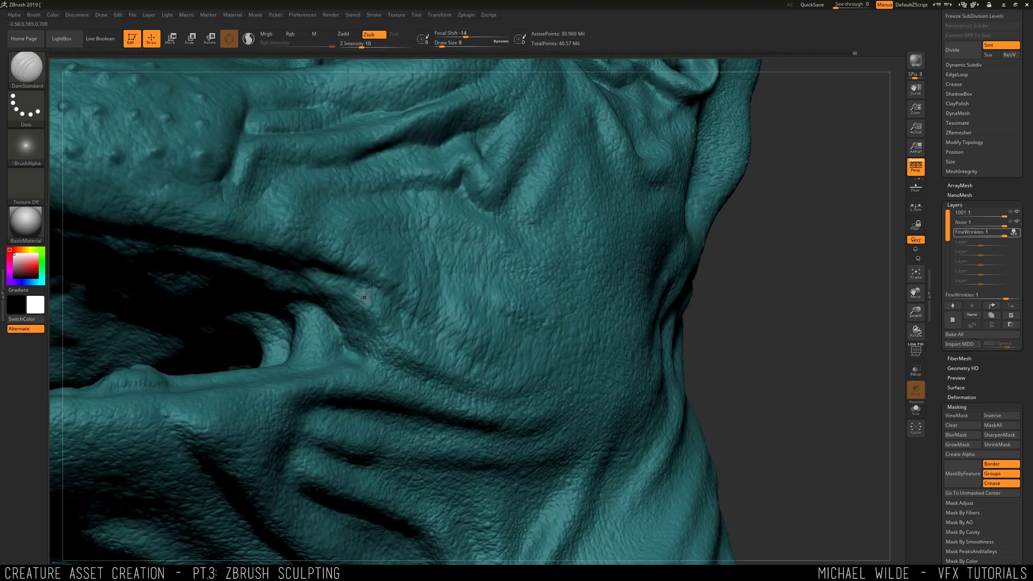
key("space")
left_click_drag(389, 314, 392, 313)
left_click_drag(798, 307, 855, 310)
mouse_move(423, 328)
left_mouse_down()
mouse_move(456, 360)
mouse_move(500, 370)
left_mouse_up()
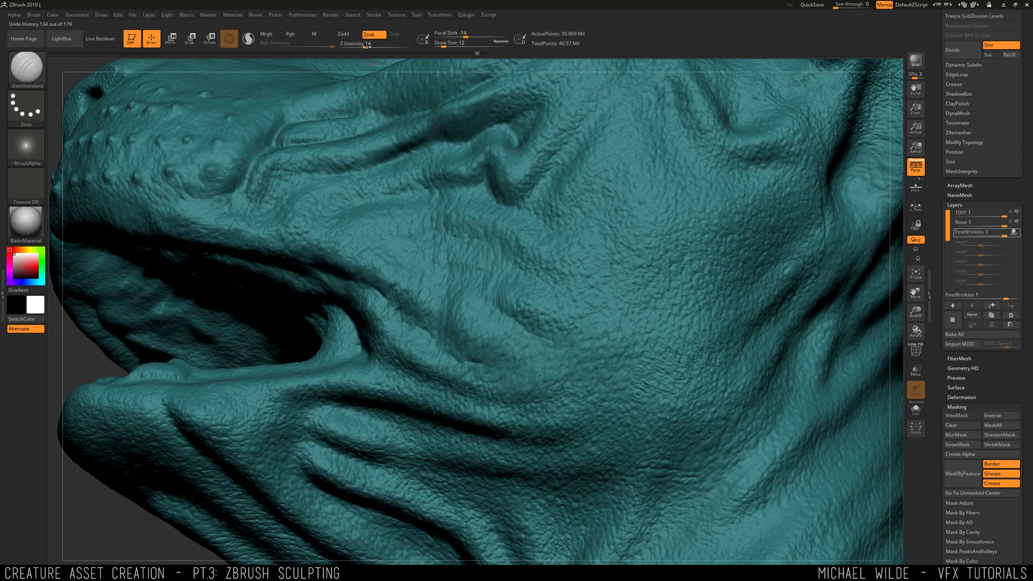
Step: Reduce the draw size to 7 and carve fine wrinkles across the cheek folds and the bags beneath the eye
mouse_move(595, 350)
right_mouse_down("ctrl")
mouse_move(740, 298)
mouse_move(715, 365)
right_mouse_up("ctrl")
right_click_drag(500, 258, 514, 317, "ctrl")
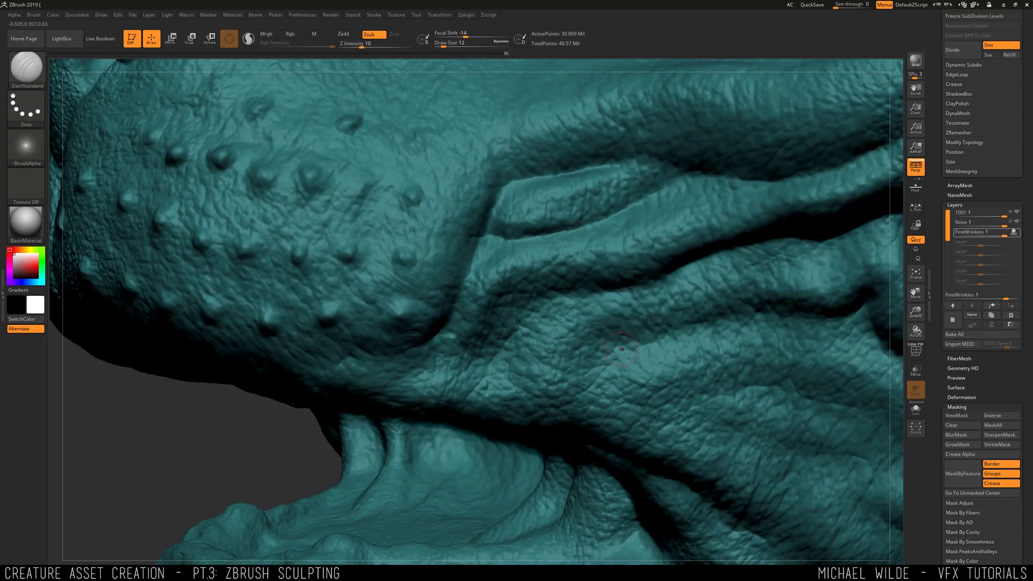
left_click(27, 79)
mouse_move(581, 333)
right_mouse_down()
mouse_move(538, 280)
mouse_move(465, 223)
mouse_move(645, 238)
mouse_move(427, 215)
mouse_move(386, 303)
right_mouse_up()
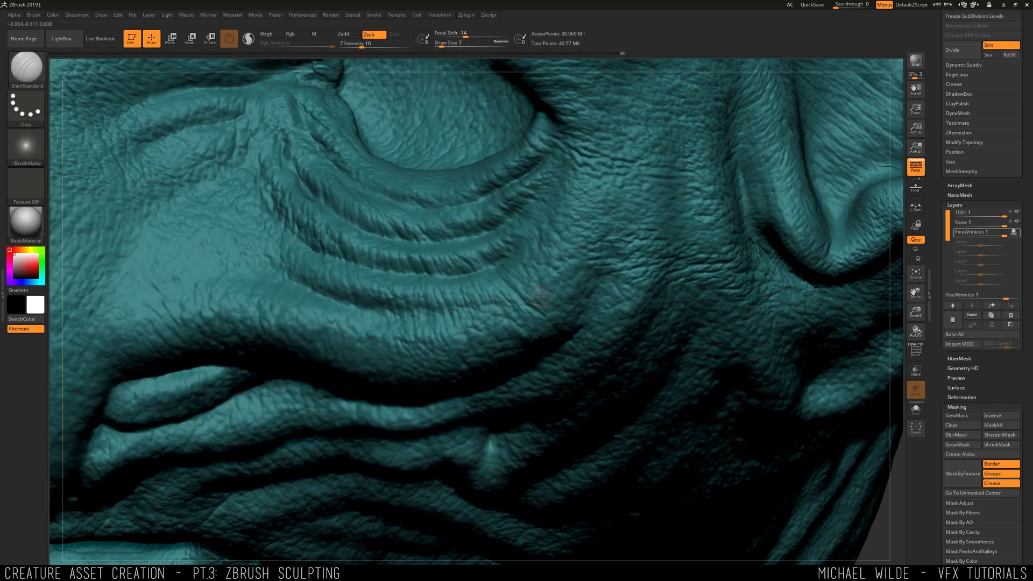
right_click_drag(564, 277, 484, 269, "ctrl")
mouse_move(484, 269)
right_mouse_down()
mouse_move(54, 145)
mouse_move(443, 326)
right_mouse_up()
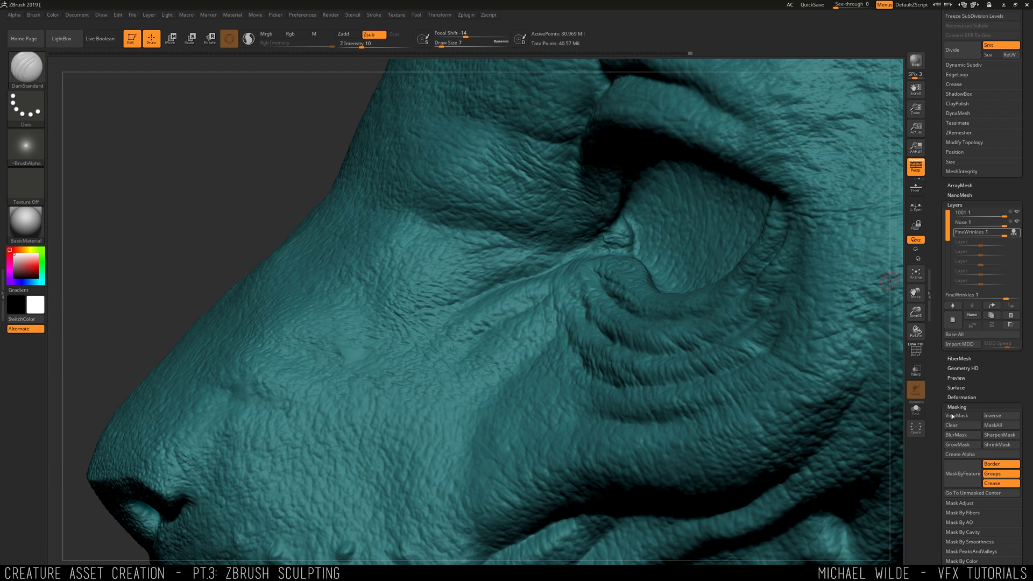
Step: Carve fine wrinkles between the inner corner of the eye and the bridge of the nose
right_click_drag(217, 229, 408, 211)
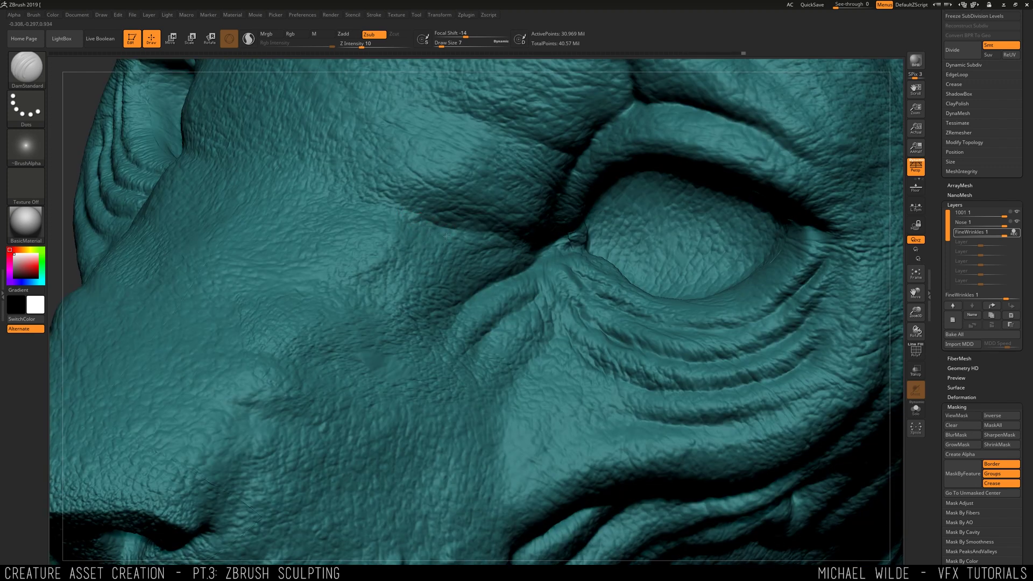
left_click_drag(446, 235, 529, 257)
mouse_move(529, 257)
right_mouse_down("ctrl")
mouse_move(673, 180)
mouse_move(746, 234)
mouse_move(710, 283)
mouse_move(737, 495)
right_mouse_up("ctrl")
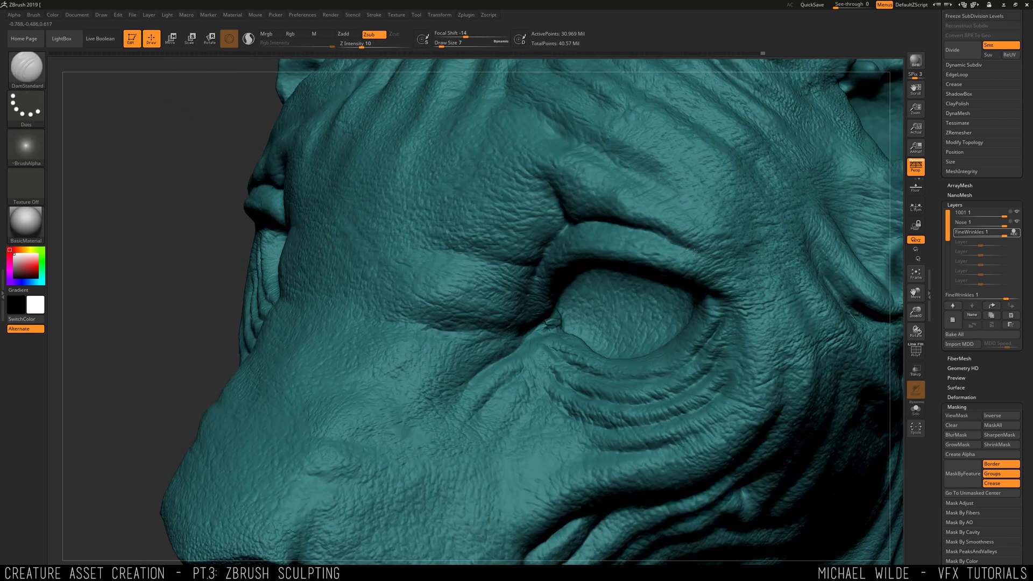
Step: Set the DamStandard brush to draw size 12 and Z intensity 15, and toggle sculpting symmetry
mouse_move(569, 136)
right_mouse_down()
mouse_move(580, 281)
mouse_move(361, 256)
right_mouse_up()
key("space")
left_click_drag(359, 257, 363, 257)
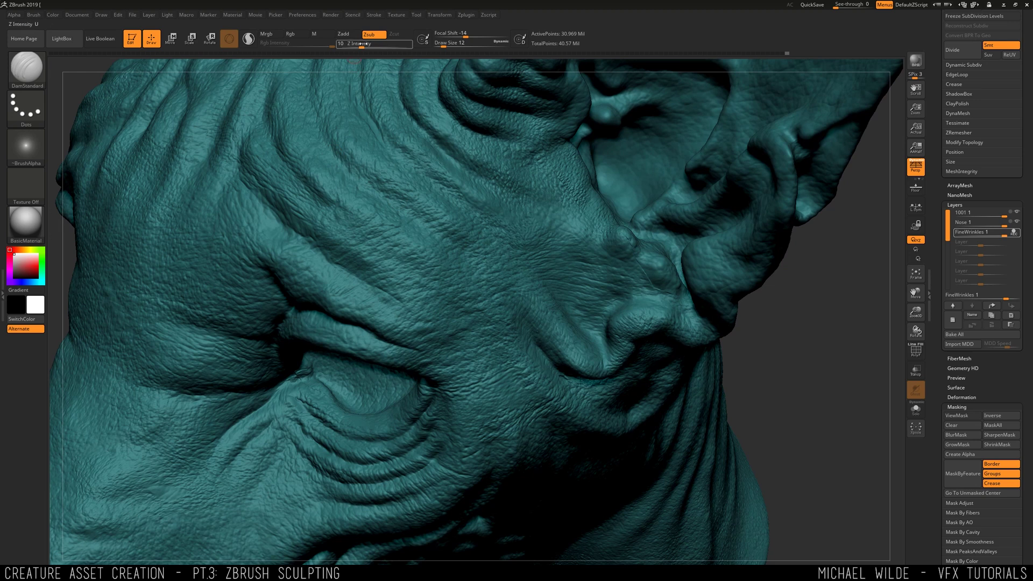
type("15")
key("Return")
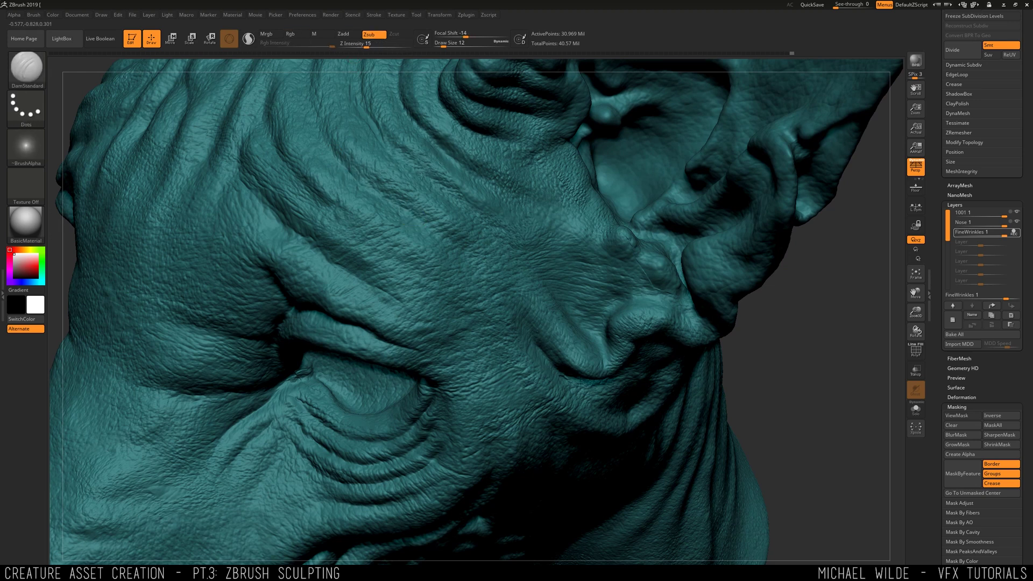
mouse_move(465, 129)
right_mouse_down()
mouse_move(111, 286)
mouse_move(367, 303)
right_mouse_up()
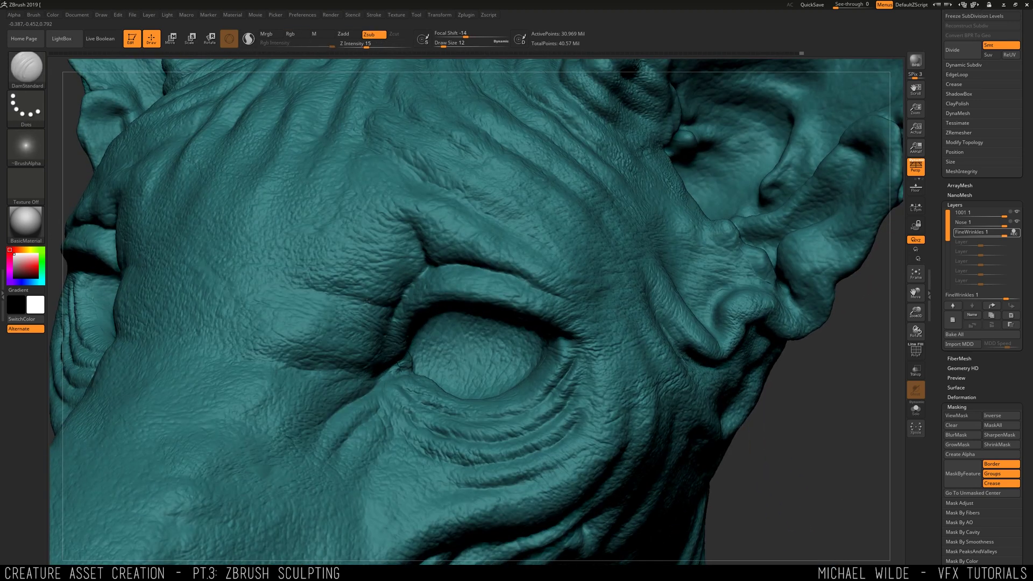
key("x")
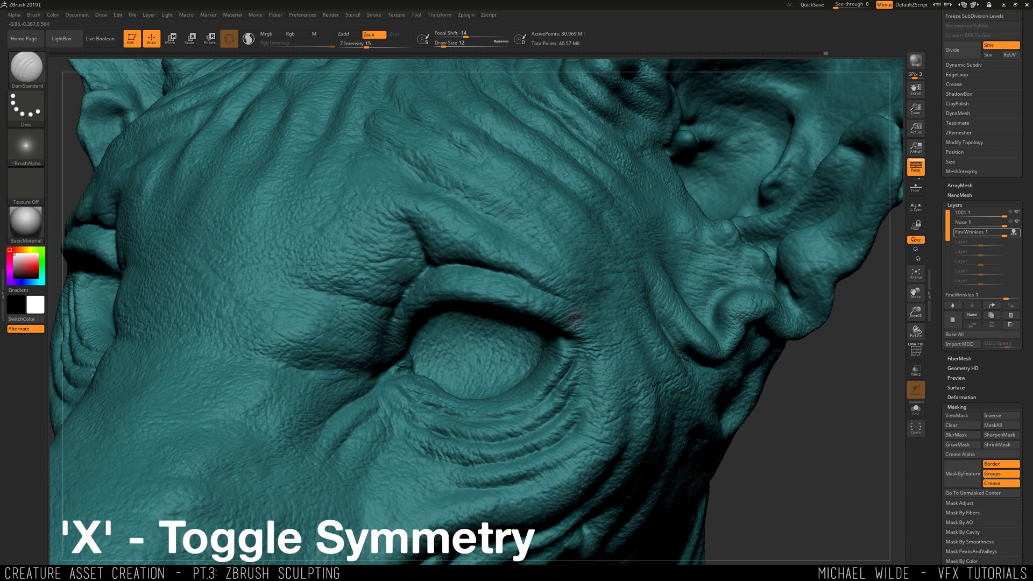
Step: Carve fine wrinkles below the nostrils and across the upper lip of the muzzle
mouse_move(604, 340)
right_mouse_down()
mouse_move(694, 345)
mouse_move(163, 322)
mouse_move(210, 372)
right_mouse_up()
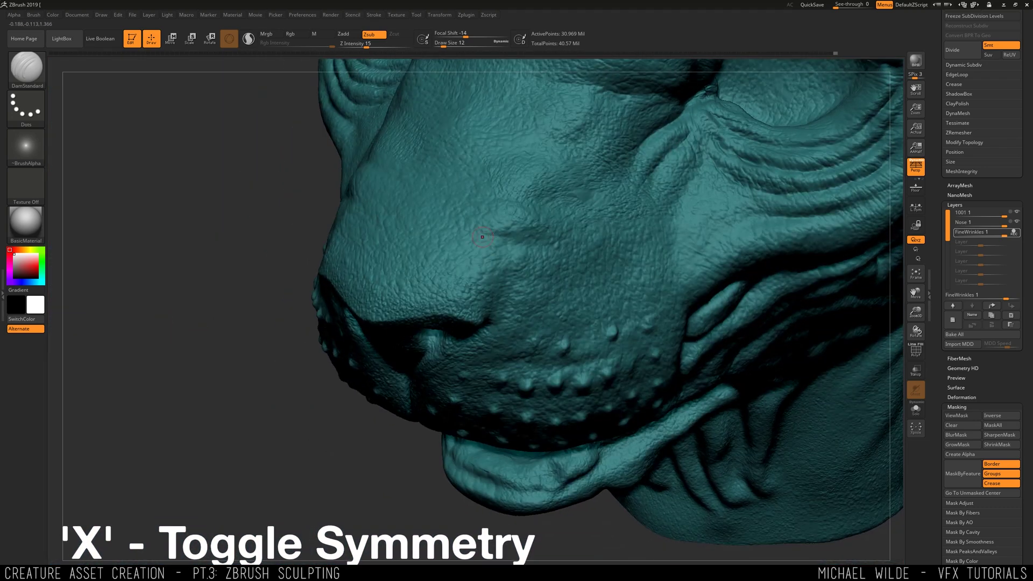
mouse_move(521, 203)
right_mouse_down()
mouse_move(475, 290)
mouse_move(376, 302)
mouse_move(249, 337)
mouse_move(586, 301)
right_mouse_up()
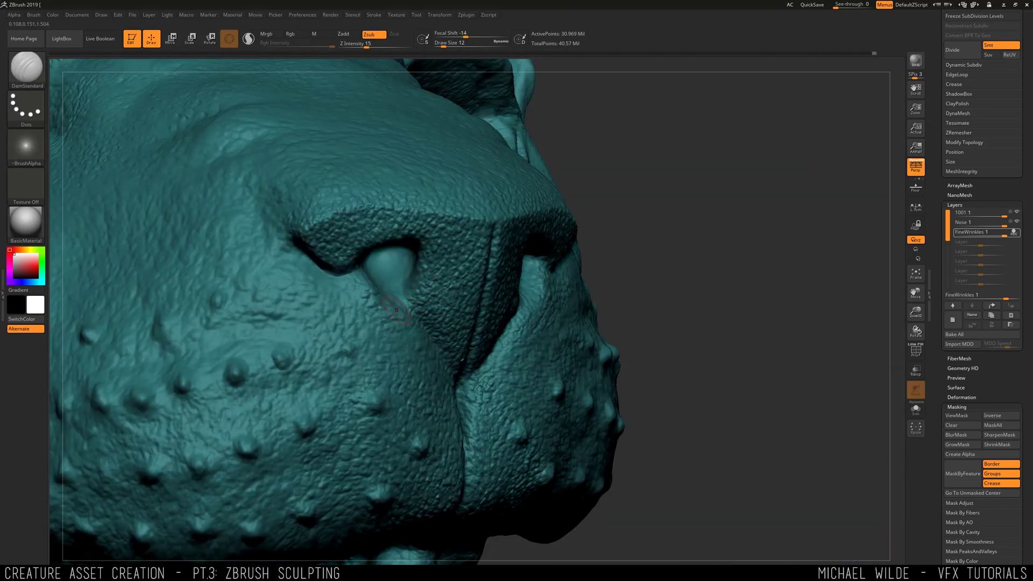
left_click_drag(418, 282, 426, 296)
right_click_drag(714, 244, 516, 259)
mouse_move(423, 260)
left_mouse_down("shift")
mouse_move(445, 262)
mouse_move(485, 366)
left_mouse_up("shift")
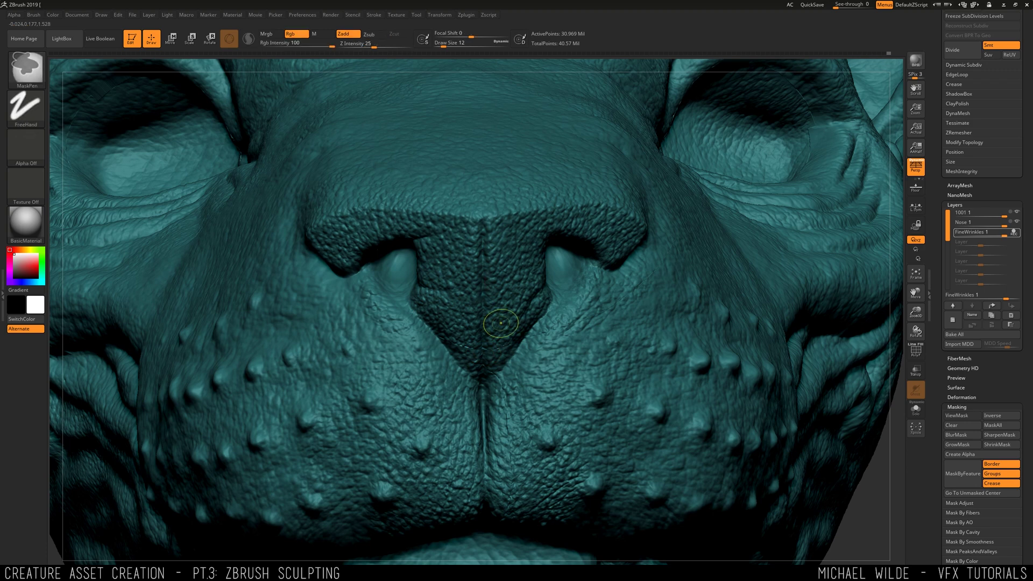
mouse_move(503, 325)
right_mouse_down("alt")
mouse_move(351, 279)
mouse_move(390, 220)
mouse_move(344, 226)
right_mouse_up("alt")
left_click_drag(587, 285, 552, 325)
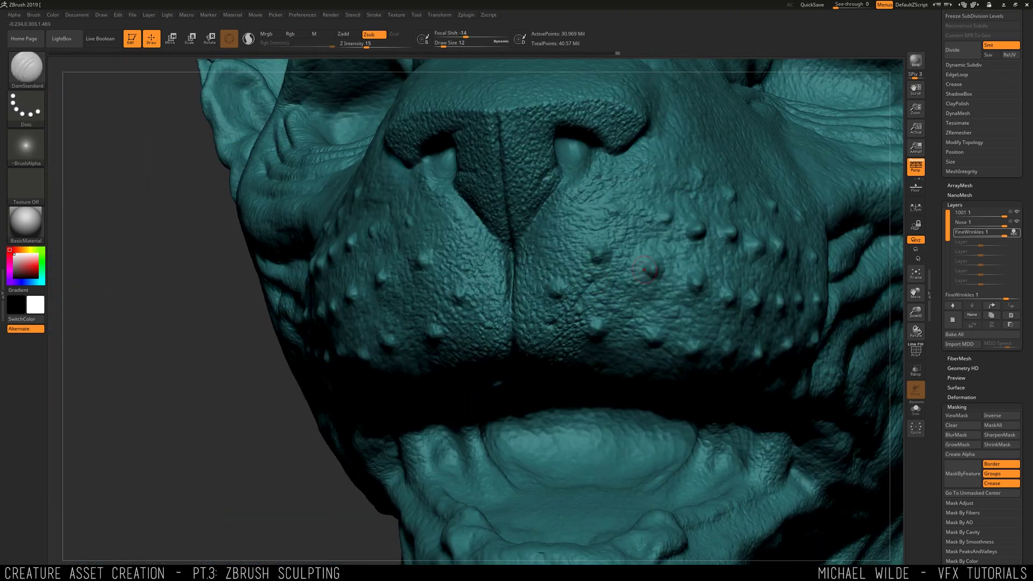
Step: Carve fine wrinkles along the side of the head around the temple and the base of the ear
mouse_move(636, 221)
right_mouse_down("ctrl")
mouse_move(685, 283)
mouse_move(538, 279)
mouse_move(463, 323)
mouse_move(473, 365)
right_mouse_up("ctrl")
mouse_move(596, 301)
right_mouse_down()
mouse_move(793, 281)
mouse_move(833, 291)
mouse_move(595, 275)
right_mouse_up()
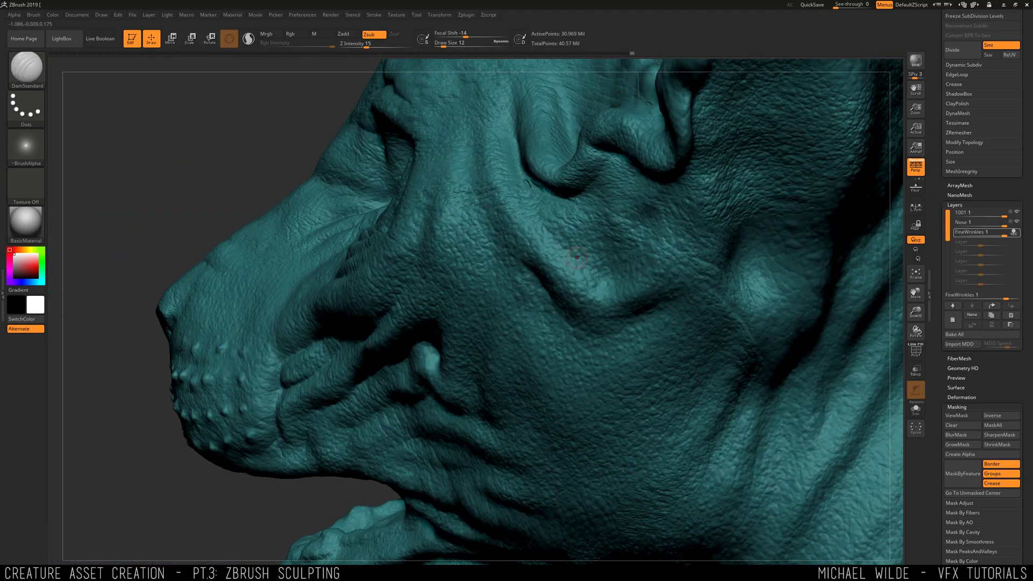
left_click(611, 162)
mouse_move(473, 160)
right_mouse_down()
mouse_move(612, 162)
mouse_move(900, 217)
mouse_move(783, 230)
mouse_move(674, 191)
mouse_move(608, 188)
mouse_move(899, 204)
right_mouse_up()
left_click(900, 217)
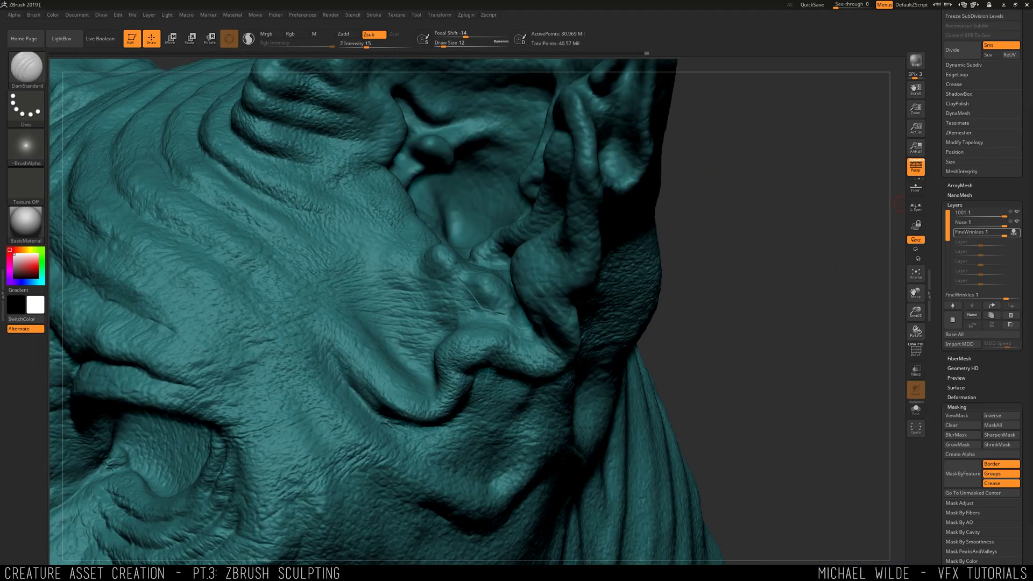
right_click_drag(749, 206, 760, 350)
left_click_drag(375, 279, 386, 281)
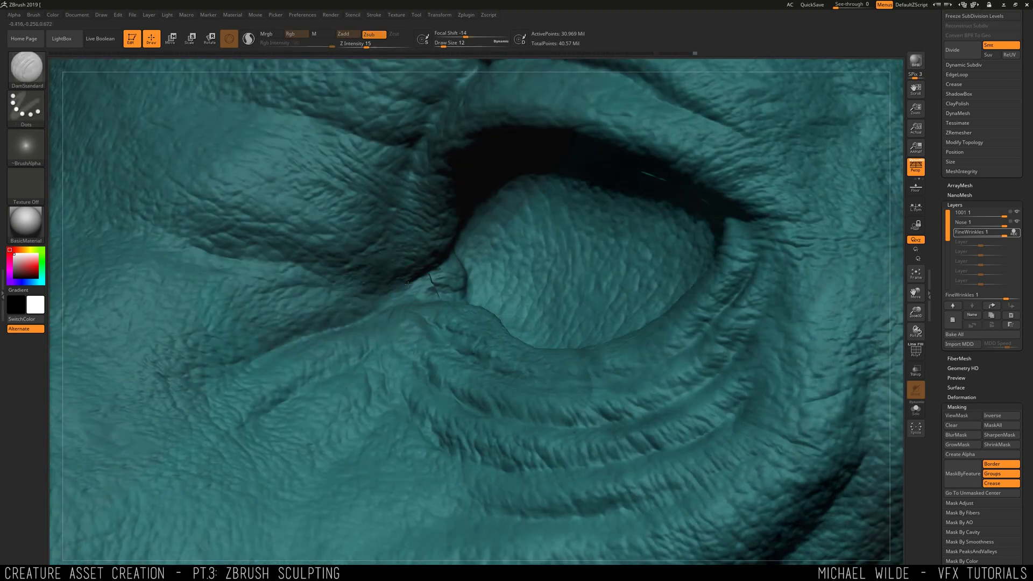
Step: Try the Standard brush at the inner corner of the eye, undo the stroke and smooth the tear duct area
right_click_drag(408, 284, 415, 282)
key("b")
key("s")
key("t")
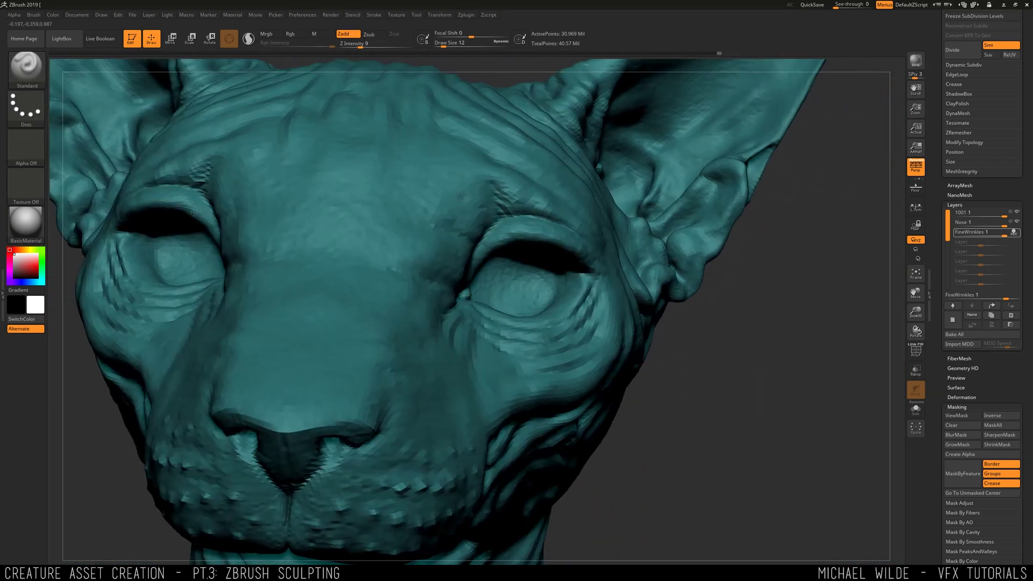
right_click_drag(194, 213, 108, 215)
key("ctrl+z")
right_click_drag(793, 350, 793, 473, "ctrl")
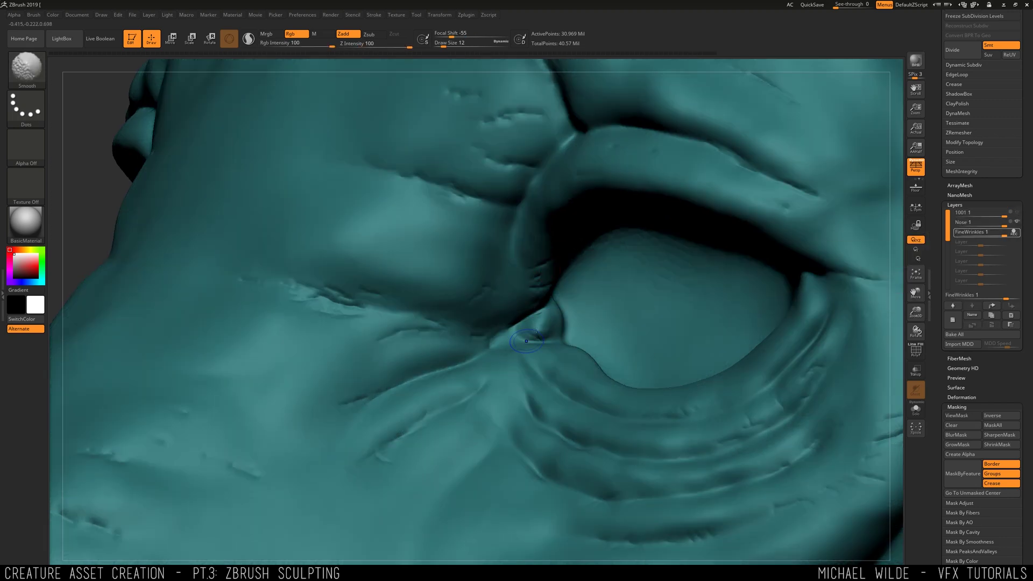
left_click_drag(526, 341, 539, 315)
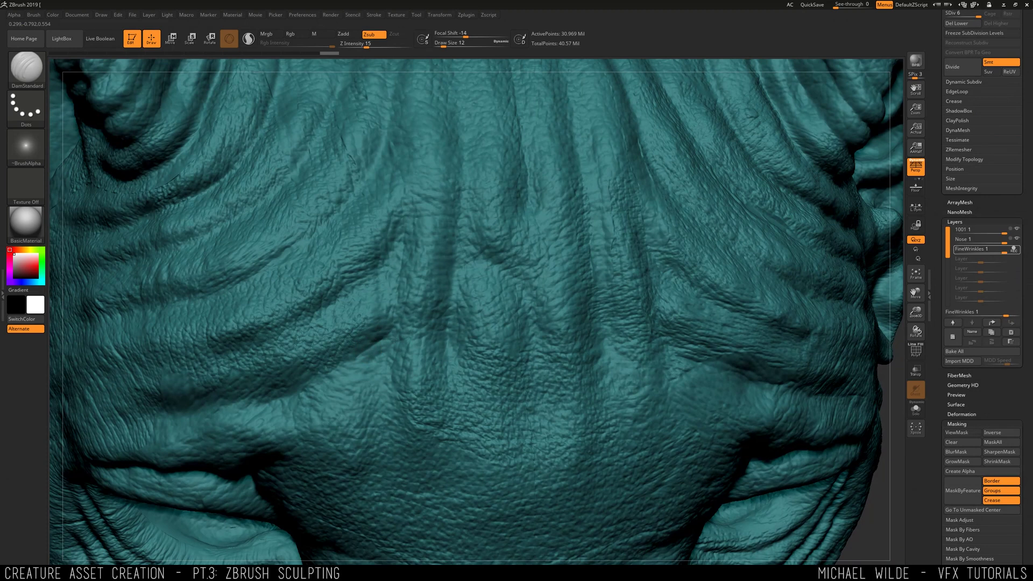
Step: Carve fine wrinkles with DamStandard into the vertical folds at the centre of the forehead
left_click_drag(351, 292, 375, 274)
left_click_drag(455, 263, 455, 281)
right_click_drag(473, 280, 425, 355)
left_click_drag(412, 329, 463, 365)
left_click_drag(469, 285, 467, 309)
left_click_drag(471, 395, 483, 412)
mouse_move(412, 354)
left_mouse_down()
mouse_move(396, 342)
mouse_move(395, 314)
left_mouse_up()
Step: Carve fine wrinkles across the curved forehead folds above both brows
left_click_drag(342, 311, 334, 322)
left_click_drag(244, 321, 225, 334)
left_click_drag(234, 252, 222, 267)
mouse_move(264, 208)
left_mouse_down()
mouse_move(256, 217)
mouse_move(324, 228)
left_mouse_up()
left_click_drag(324, 213, 330, 221)
right_click_drag(530, 336, 468, 309)
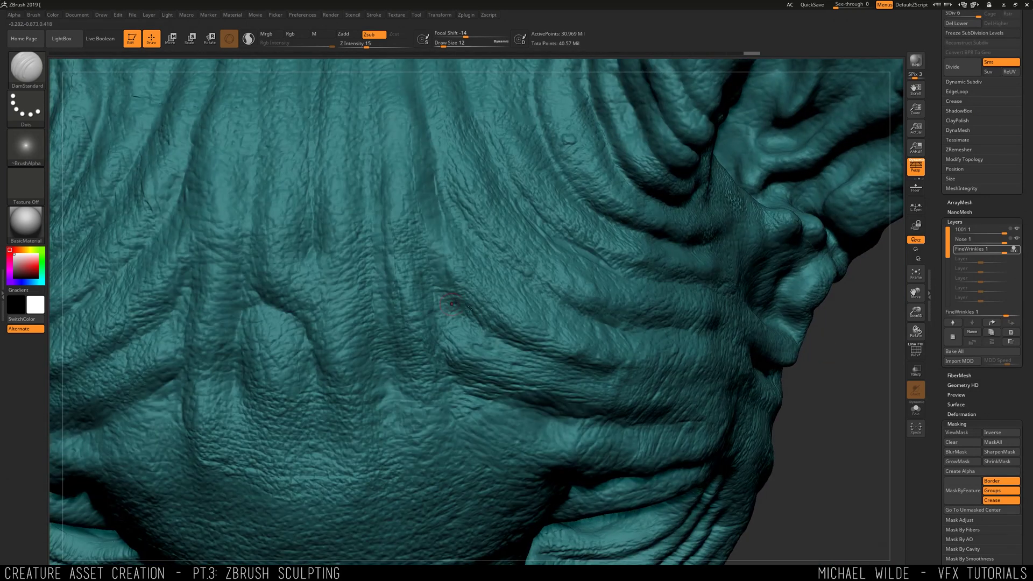
left_click_drag(523, 346, 536, 354)
left_click_drag(457, 214, 464, 219)
Step: Carve fine wrinkles into the long folds on top of the head between the ears
right_click_drag(457, 269, 357, 351)
right_click_drag(357, 269, 398, 457, "alt")
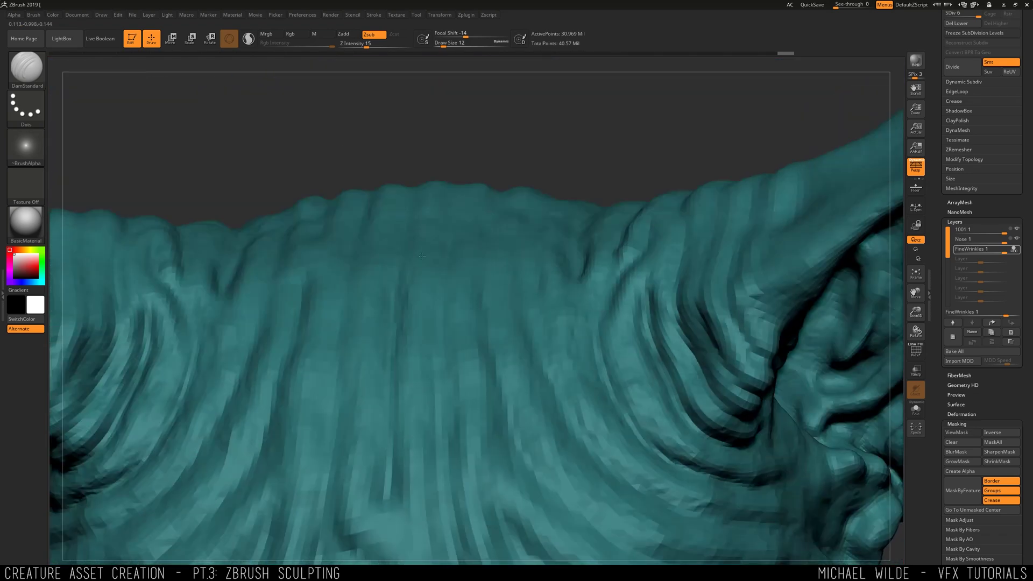
right_click_drag(398, 215, 396, 301)
left_click_drag(394, 269, 398, 175)
mouse_move(486, 316)
left_mouse_down()
mouse_move(489, 326)
mouse_move(494, 312)
left_mouse_up()
left_click_drag(530, 302, 534, 311)
mouse_move(749, 64)
left_mouse_down()
mouse_move(647, 122)
mouse_move(619, 156)
left_mouse_up()
left_click_drag(463, 347, 481, 325)
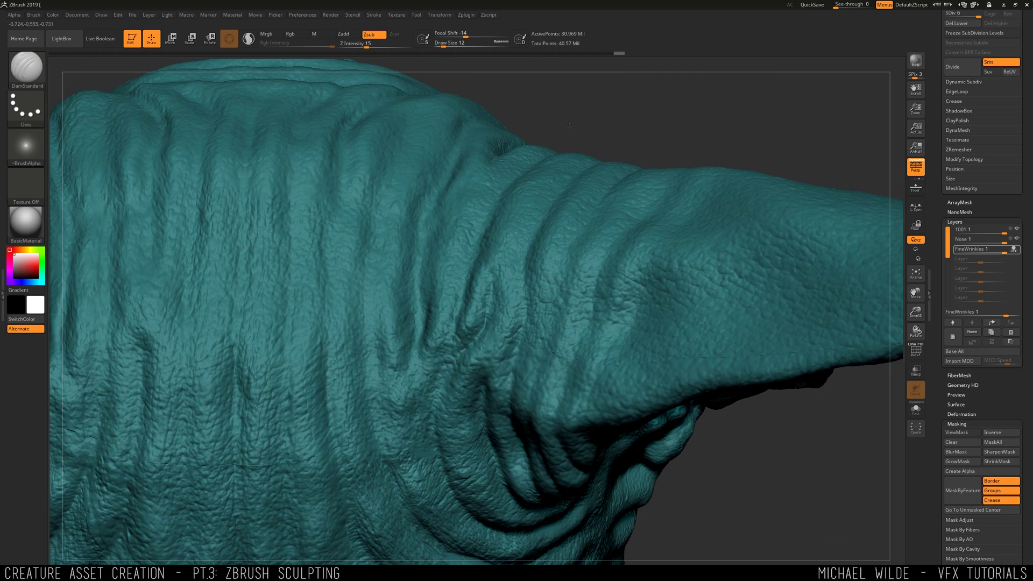
Step: Carve fine wrinkles between the folds running from the crown to the back of the ear base
right_click_drag(481, 325, 380, 279)
left_click_drag(381, 280, 379, 294)
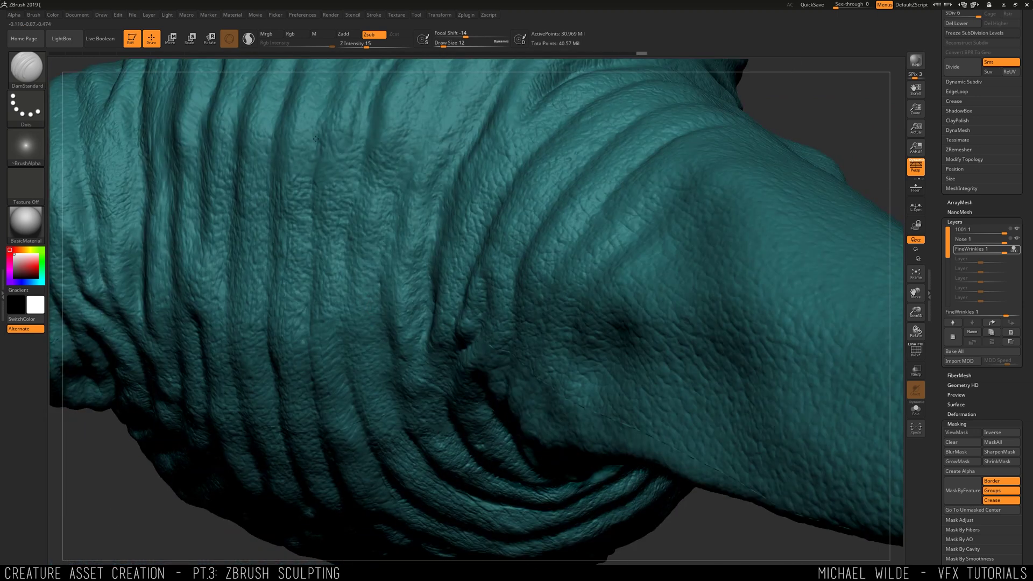
right_click_drag(253, 252, 357, 308)
left_click_drag(379, 261, 380, 269)
right_click_drag(380, 269, 392, 226)
left_click_drag(383, 253, 388, 265)
mouse_move(376, 253)
right_mouse_down("ctrl")
mouse_move(360, 325)
mouse_move(363, 232)
mouse_move(419, 254)
right_mouse_up("ctrl")
left_click_drag(427, 262, 401, 307)
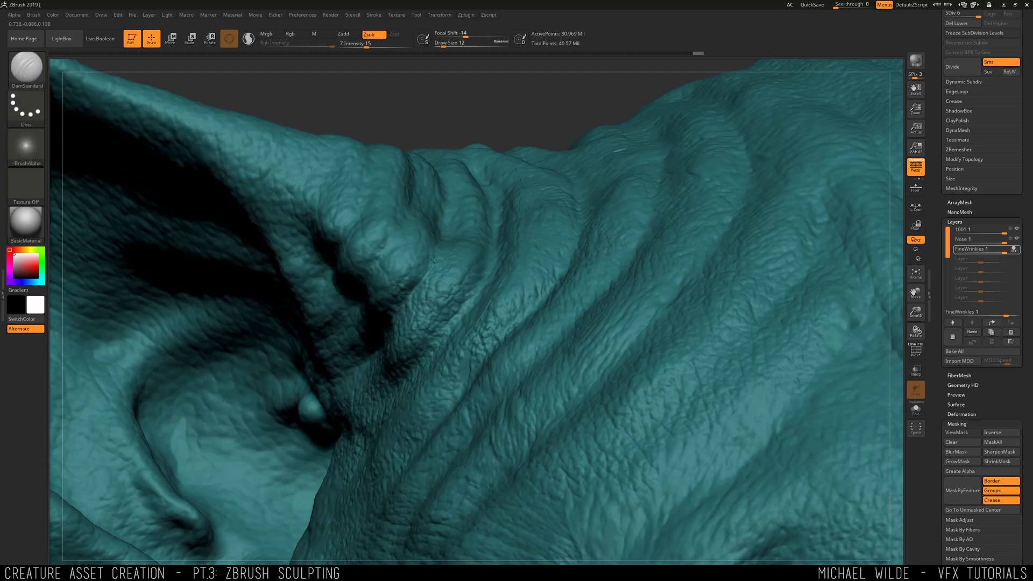
Step: Carve fine wrinkles into the folds between the opposite ear's inner base and the forehead
left_click_drag(393, 239, 376, 254)
right_click_drag(376, 254, 334, 269)
left_click_drag(377, 255, 352, 287)
left_click_drag(332, 224, 320, 238)
left_click_drag(284, 272, 274, 286)
left_click_drag(341, 199, 335, 214)
Step: Carve fine wrinkles over the thick folds where the ear's front edge meets the head
right_click_drag(330, 113, 283, 323, "ctrl")
left_click_drag(255, 341, 239, 353)
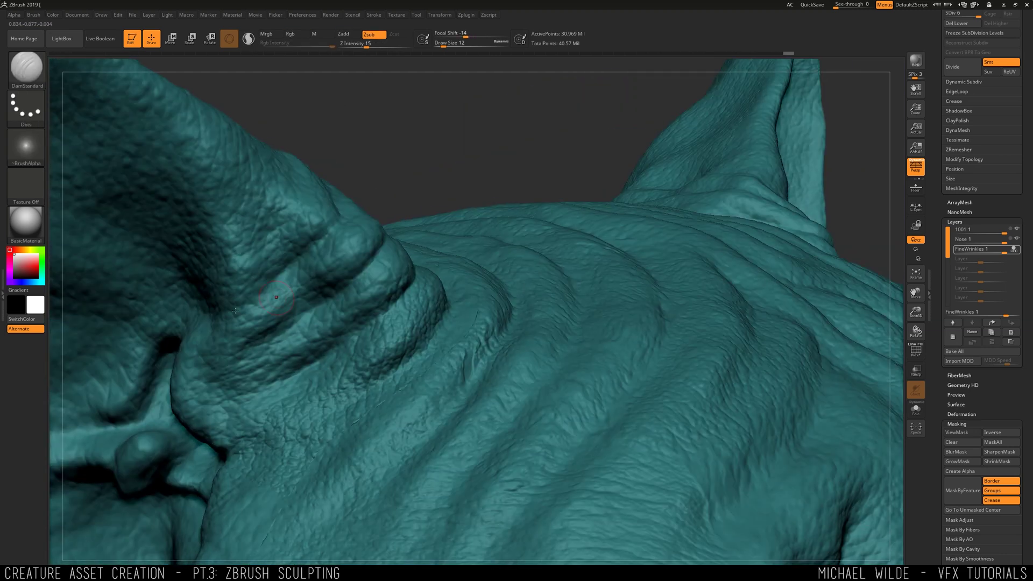
left_click_drag(254, 299, 226, 314)
left_click_drag(256, 237, 233, 254)
Step: Examine the skin detail on the throat, jaw, cheek folds and muzzle, undoing the last stroke along the way
mouse_move(247, 248)
right_mouse_down()
mouse_move(376, 291)
mouse_move(452, 345)
right_mouse_up()
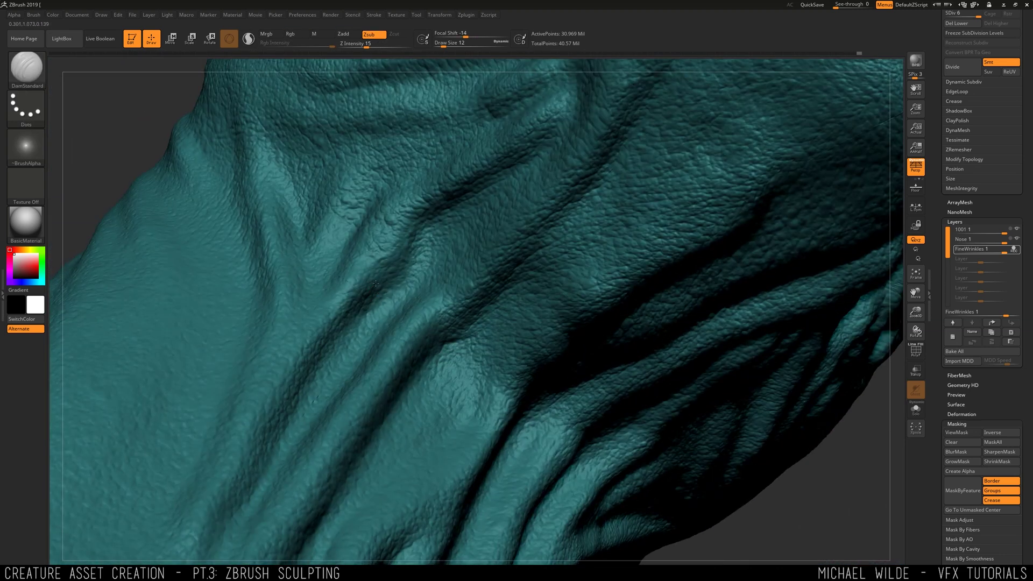
right_click_drag(329, 269, 403, 281)
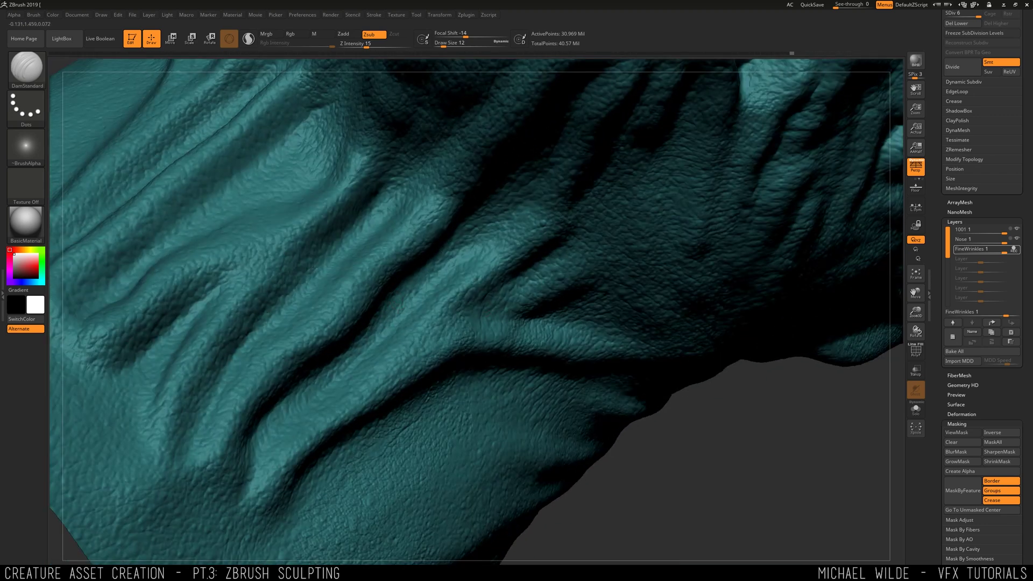
right_click_drag(245, 167, 356, 367, "ctrl")
right_click_drag(598, 279, 544, 215)
right_click_drag(544, 215, 530, 265)
key("ctrl+z")
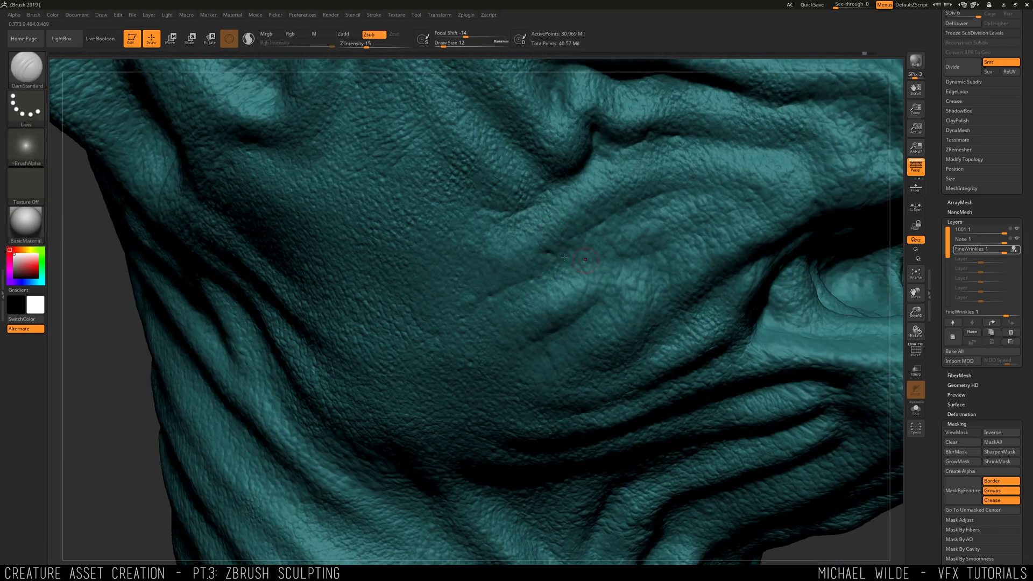
right_click_drag(733, 210, 623, 235)
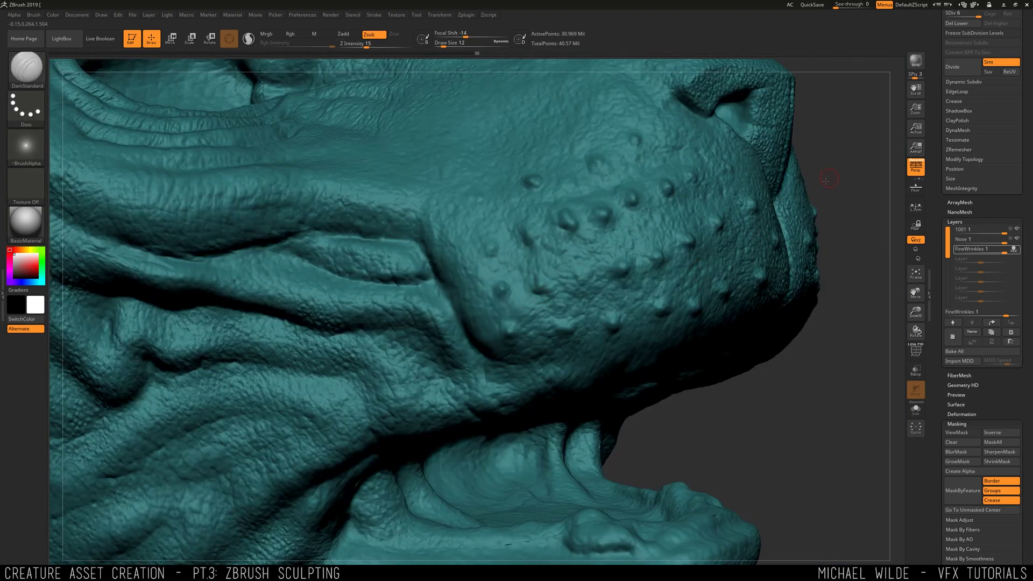
right_click_drag(826, 180, 614, 231)
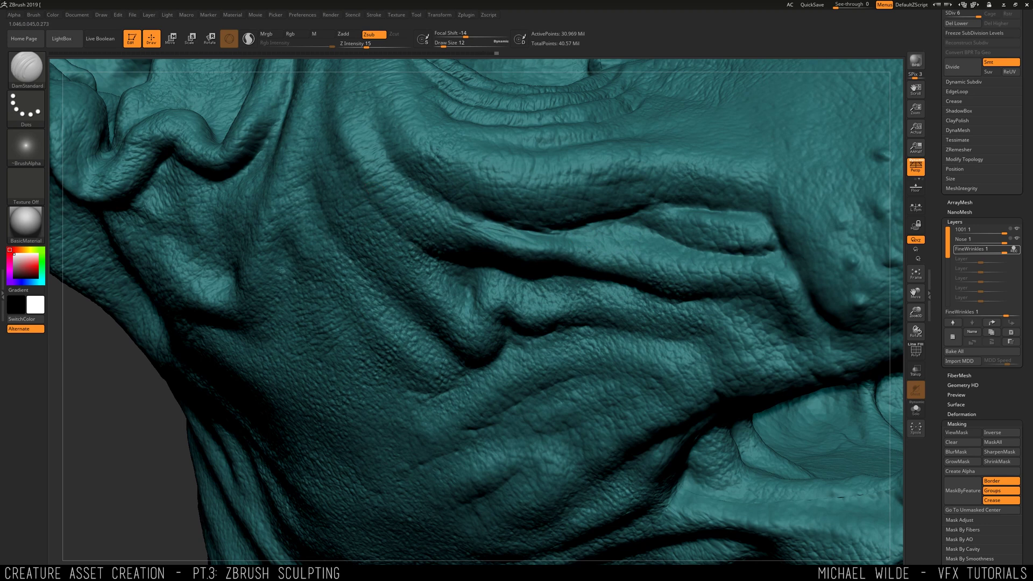
Step: Undo the last stroke, reduce the draw size to 20 and carve wrinkles across the back of the head
right_click_drag(279, 269, 441, 283)
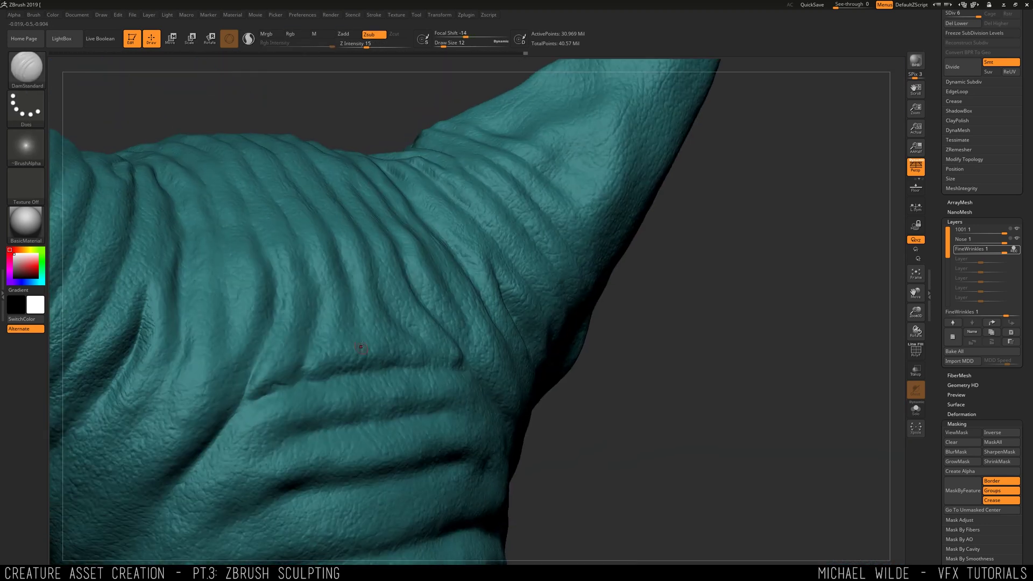
right_click_drag(360, 346, 434, 298)
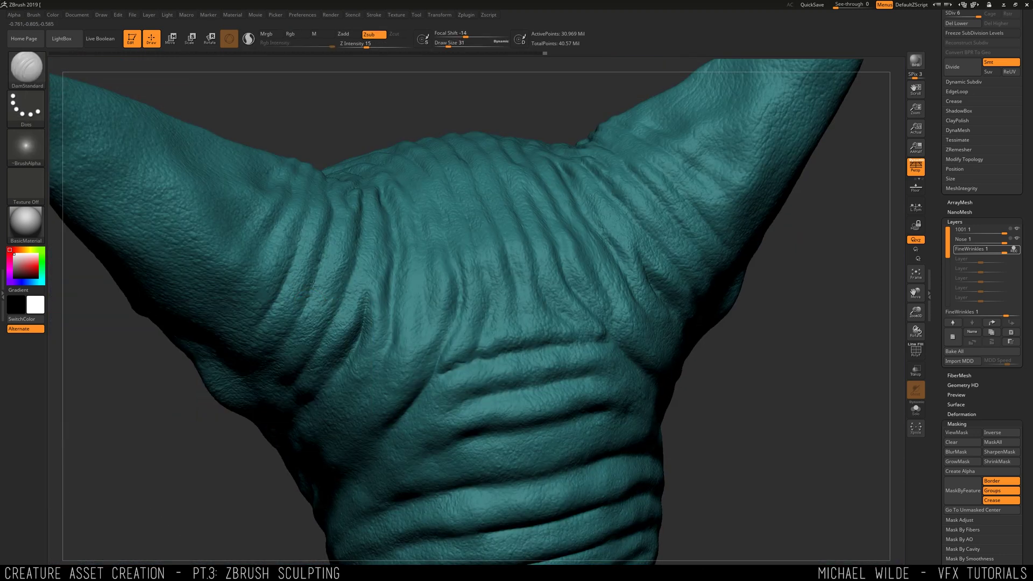
key("ctrl")
key("ctrl+z")
key("space")
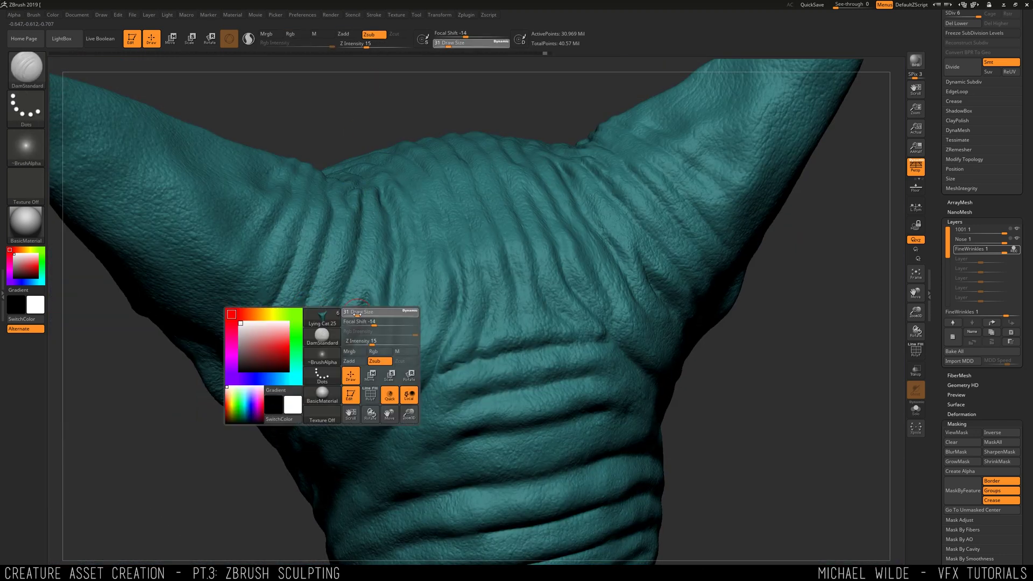
left_click_drag(360, 315, 306, 308)
mouse_move(828, 255)
right_mouse_down("alt")
mouse_move(588, 261)
mouse_move(582, 317)
mouse_move(625, 296)
mouse_move(664, 293)
right_mouse_up("alt")
left_click_drag(407, 328, 428, 345)
left_click_drag(435, 283, 478, 302)
left_click_drag(519, 289, 533, 281)
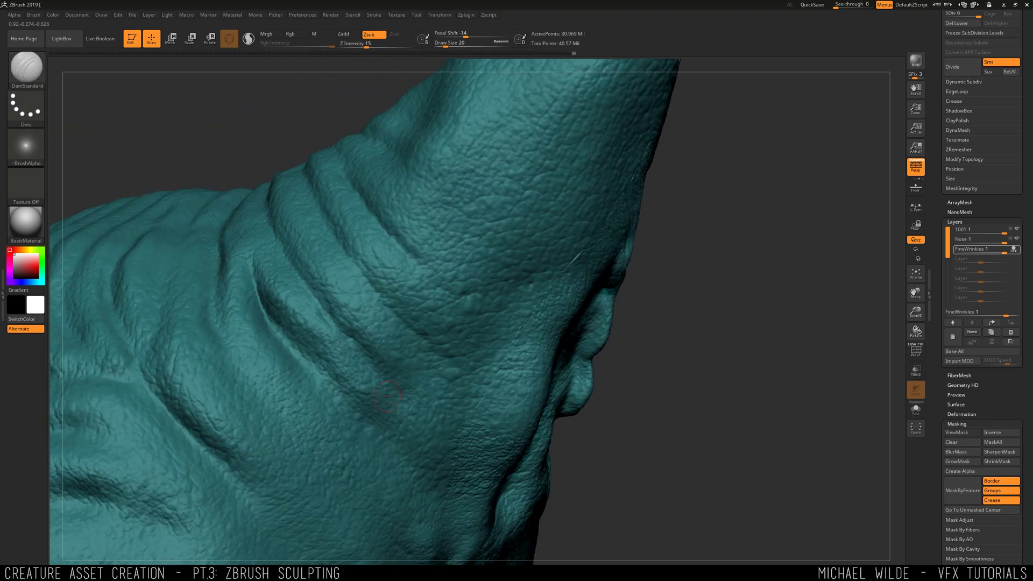
Step: Carve wrinkles across the folds at the rear base of the ear
left_click_drag(403, 388, 424, 398)
left_click_drag(342, 289, 350, 293)
right_click_drag(470, 280, 511, 243)
left_click_drag(329, 216, 344, 223)
left_click_drag(285, 297, 296, 309)
Step: Carve wrinkles around the diagonal folds on the side of the neck behind the ear
right_click_drag(302, 307, 371, 269)
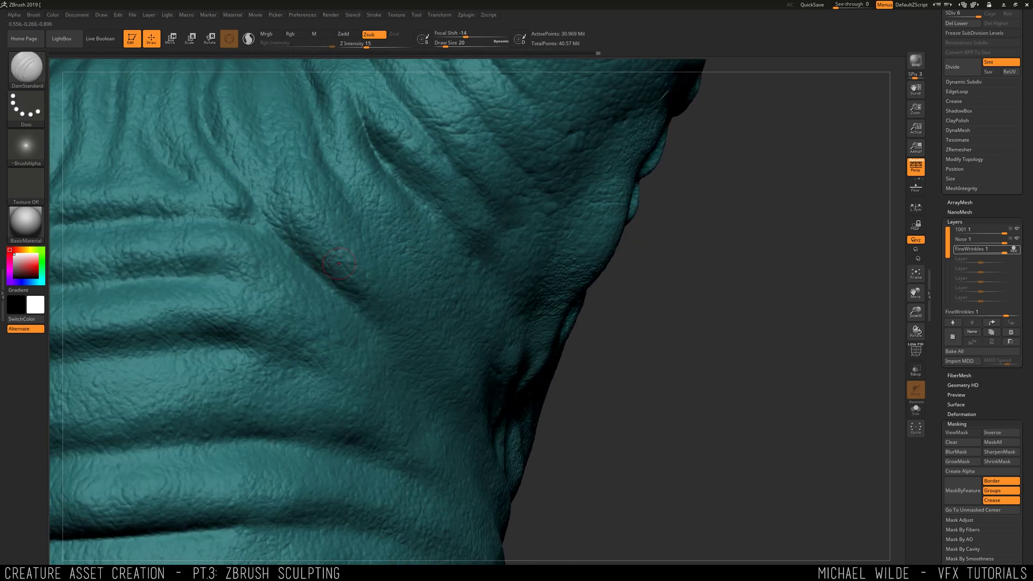
left_click_drag(319, 236, 331, 248)
left_click_drag(315, 257, 334, 265)
right_click_drag(334, 265, 461, 262)
left_click_drag(487, 259, 501, 267)
Step: Carve fine creases along the horizontal folds at the centre of the back of the neck
mouse_move(156, 447)
right_mouse_down("ctrl")
mouse_move(415, 198)
mouse_move(393, 316)
right_mouse_up("ctrl")
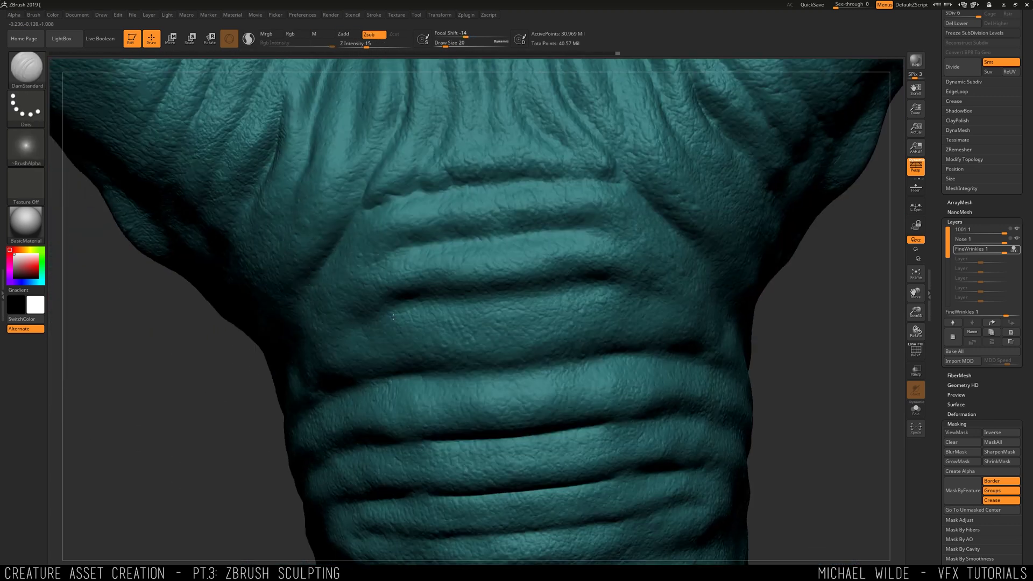
left_click_drag(546, 358, 568, 350)
left_click_drag(538, 361, 509, 370)
right_click_drag(549, 345, 524, 203, "alt")
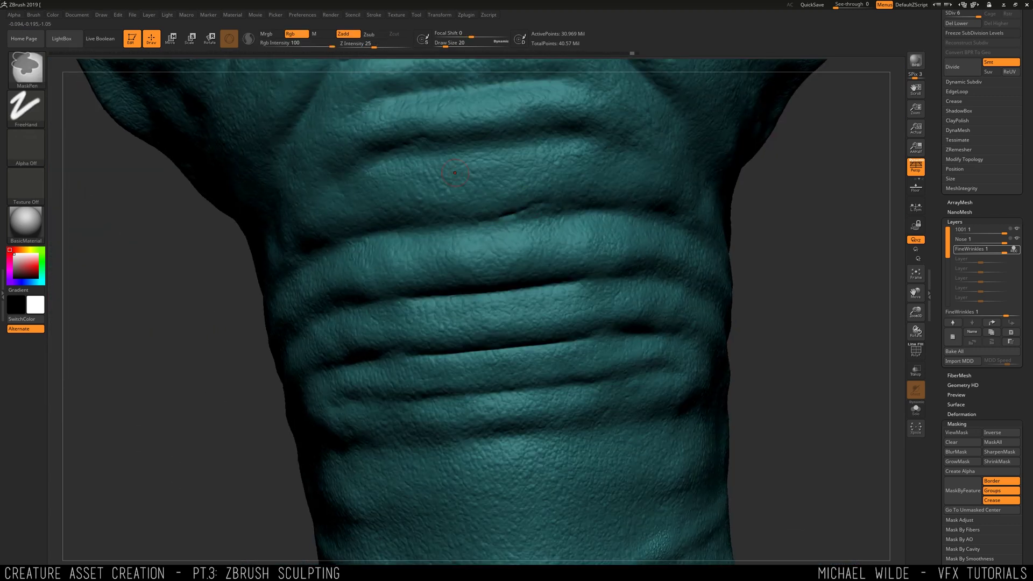
Step: Lower the Z intensity to 11 and carve softer wrinkles across the neck folds and their outer ends
left_click(362, 46)
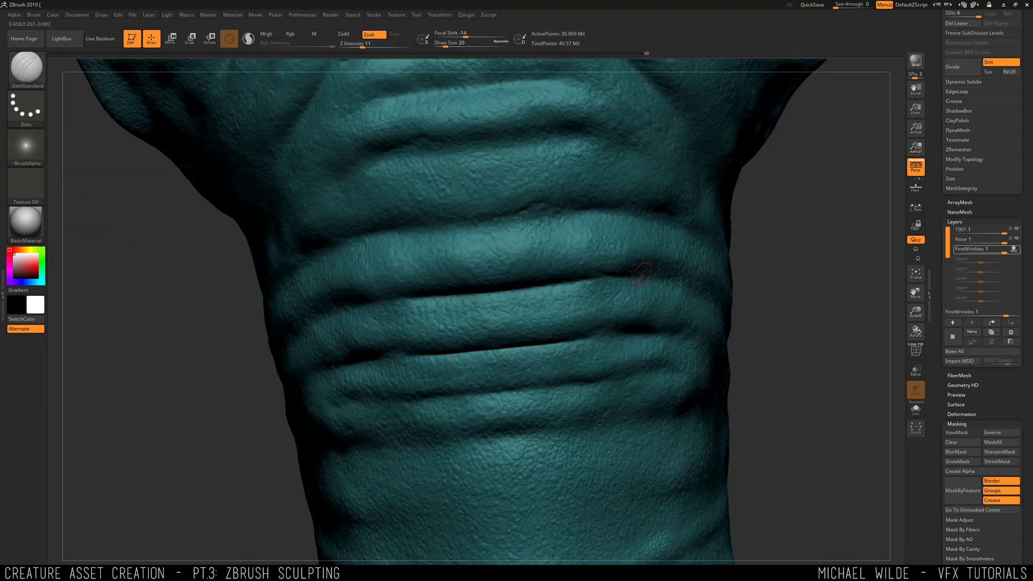
left_click_drag(404, 230, 442, 221)
left_click_drag(212, 430, 231, 401)
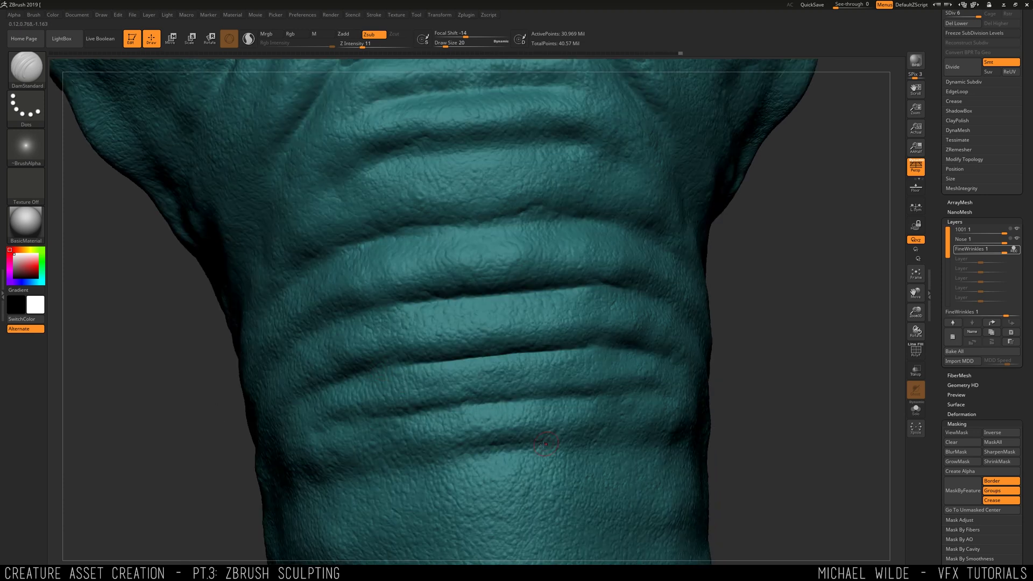
right_click_drag(315, 431, 315, 312)
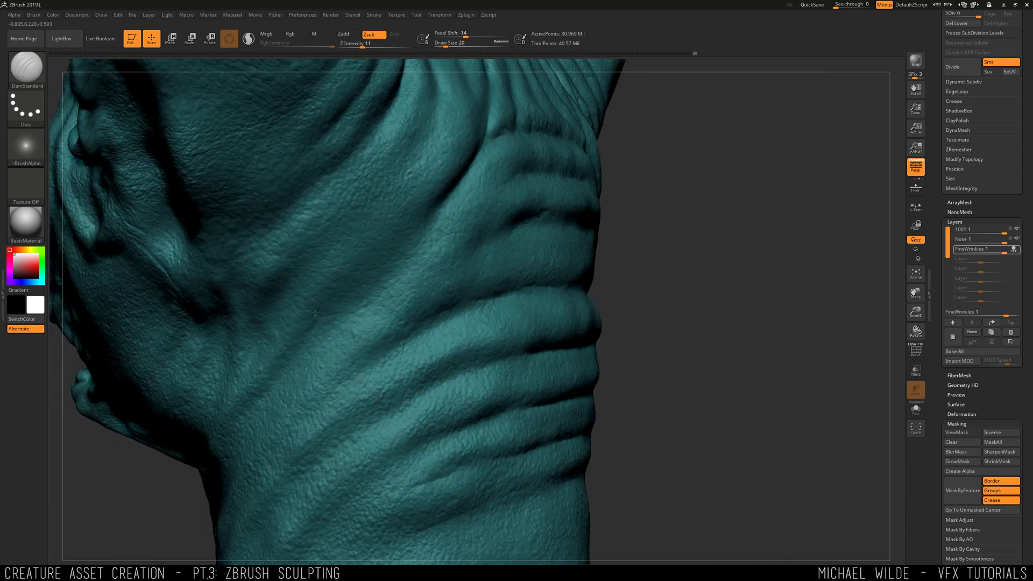
Step: Carve fine wrinkles at the inner corner of the eye, running towards the side of the nose
right_click_drag(706, 252, 540, 251)
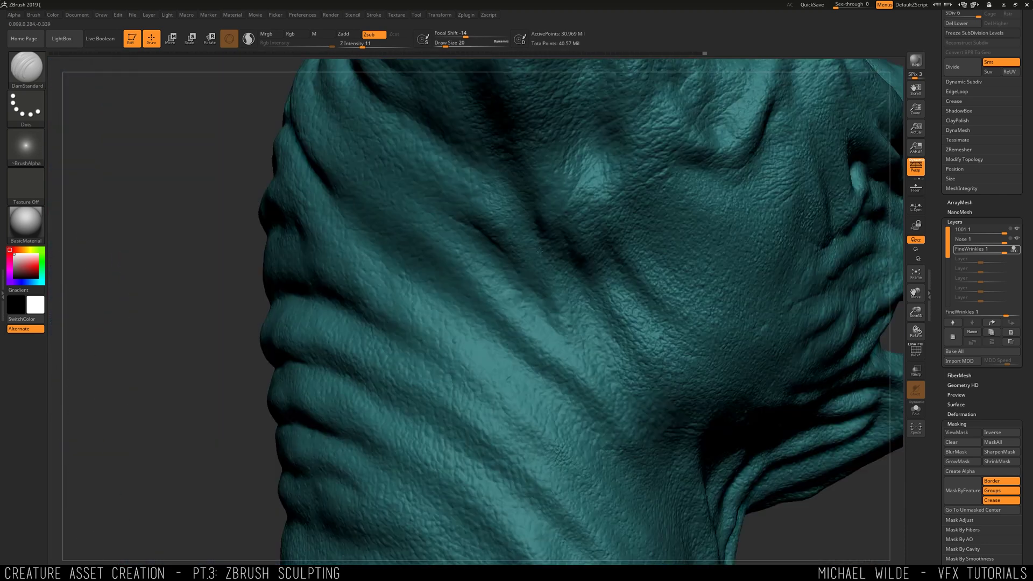
mouse_move(611, 238)
right_mouse_down()
mouse_move(554, 253)
mouse_move(528, 305)
right_mouse_up()
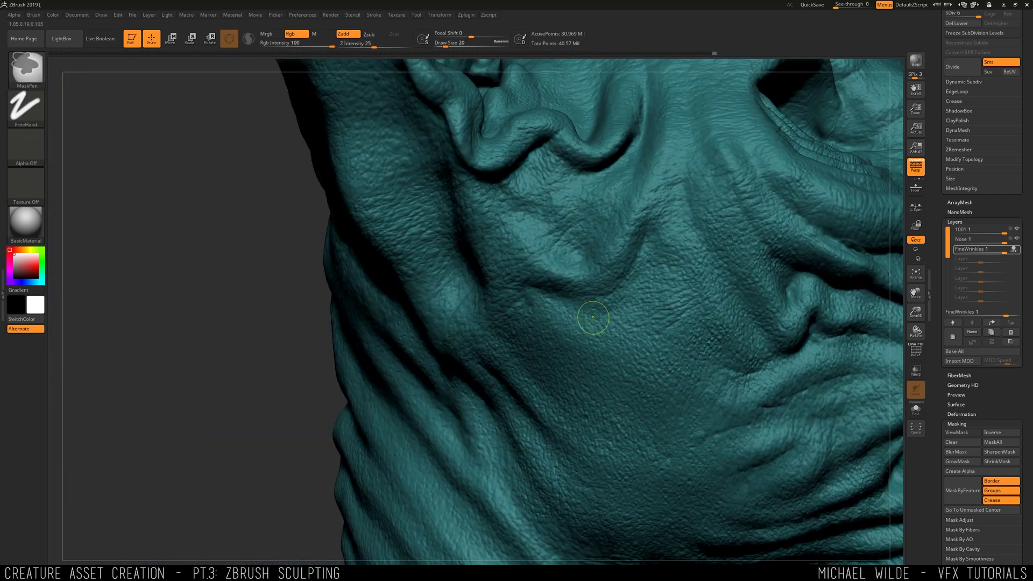
mouse_move(591, 320)
right_mouse_down()
mouse_move(751, 254)
mouse_move(605, 288)
mouse_move(553, 287)
right_mouse_up()
mouse_move(511, 257)
right_mouse_down()
mouse_move(646, 253)
mouse_move(518, 301)
right_mouse_up()
right_click_drag(894, 142, 577, 266)
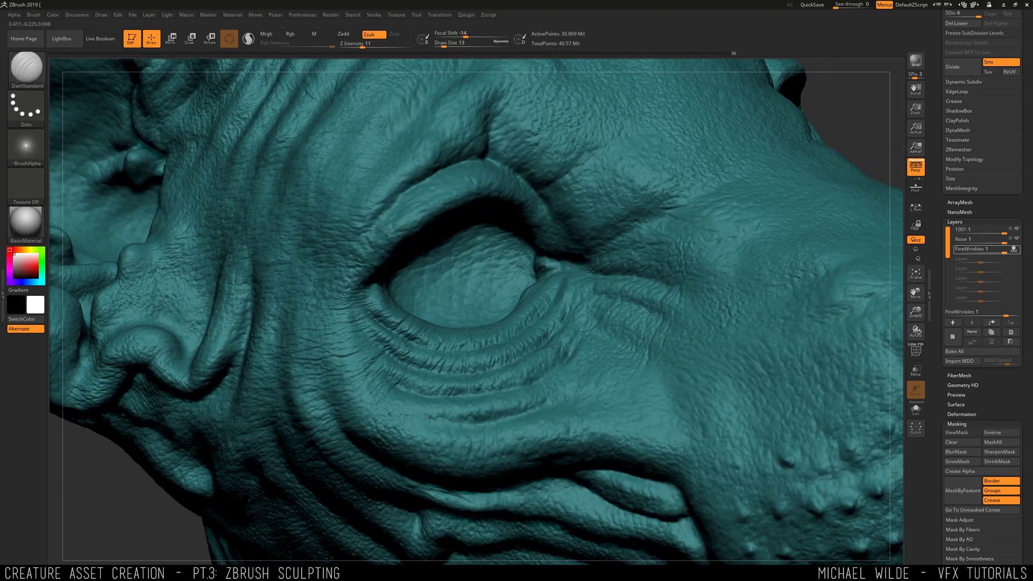
key("space")
mouse_move(591, 271)
left_mouse_down()
mouse_move(607, 302)
mouse_move(643, 282)
left_mouse_up()
left_click_drag(602, 272, 619, 293)
Step: Set the Z intensity to 14 and carve creases beside the inner corner of the eye and brow
left_click(366, 44)
right_click_drag(482, 157, 401, 272)
right_click_drag(441, 528, 411, 390, "alt")
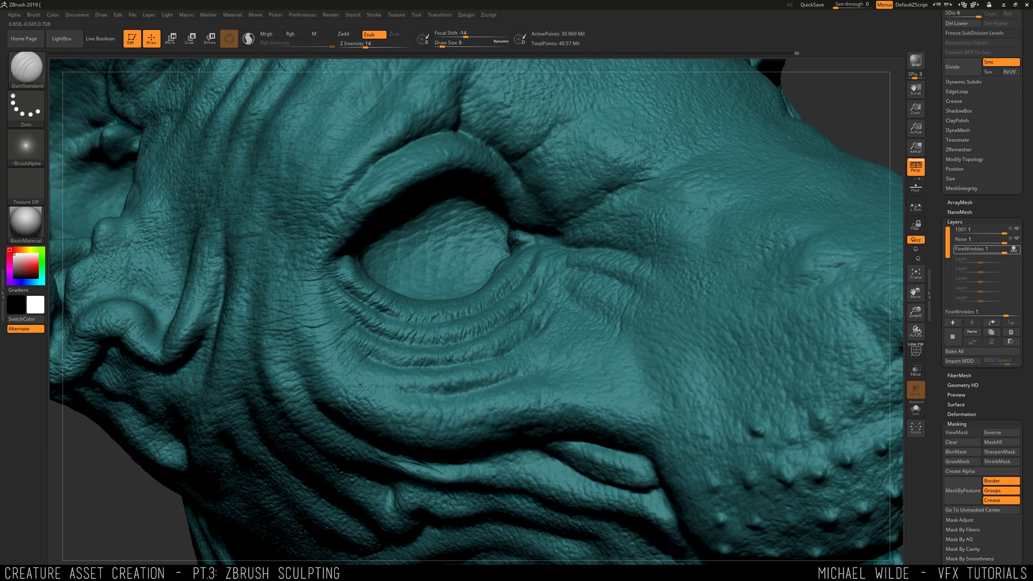
right_click_drag(633, 283, 537, 302)
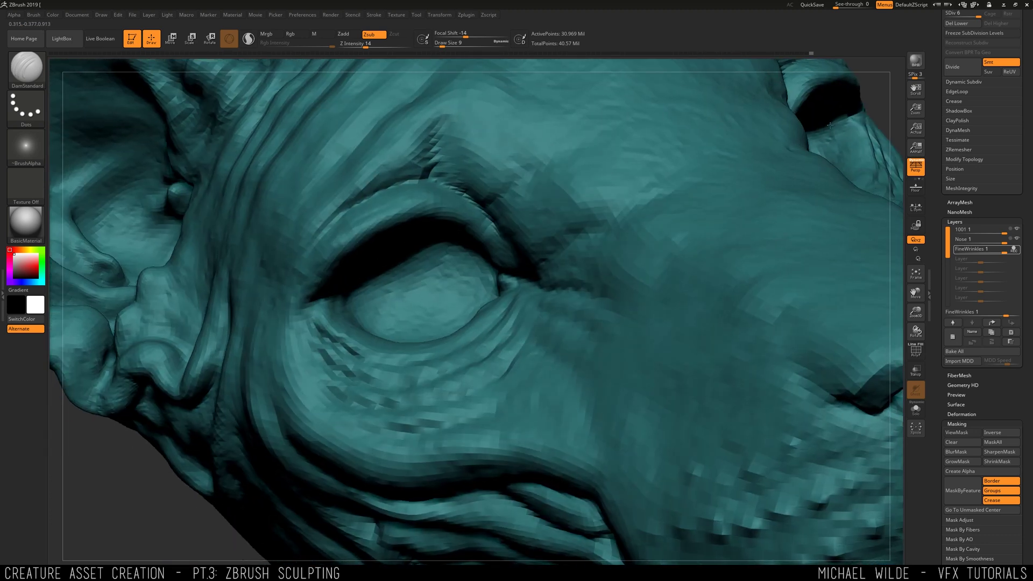
right_click_drag(484, 215, 500, 322, "ctrl")
left_click_drag(544, 244, 556, 271)
mouse_move(556, 323)
right_mouse_down("ctrl")
mouse_move(562, 189)
mouse_move(461, 210)
right_mouse_up("ctrl")
Step: Carve short creases across the folds between the forehead and the front base of the ear
right_click_drag(417, 89, 404, 344)
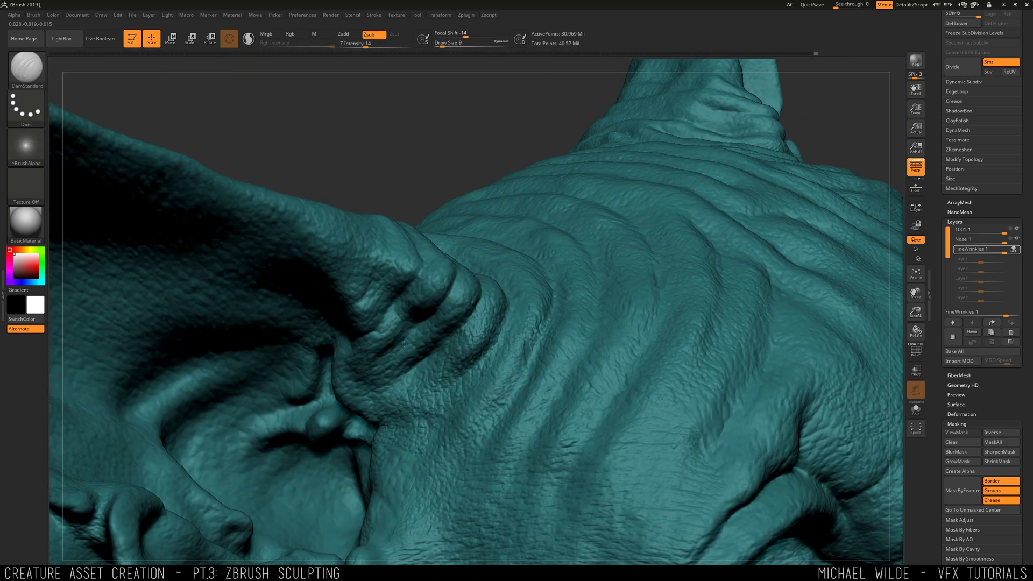
right_click_drag(436, 300, 485, 260)
mouse_move(290, 336)
right_mouse_down()
mouse_move(392, 315)
mouse_move(362, 350)
mouse_move(653, 262)
mouse_move(494, 209)
mouse_move(463, 218)
right_mouse_up()
left_click_drag(463, 217, 497, 214)
left_click_drag(477, 250, 503, 259)
Step: Add a new sculpt layer to the head and name it "folds"
right_click_drag(513, 257, 749, 210)
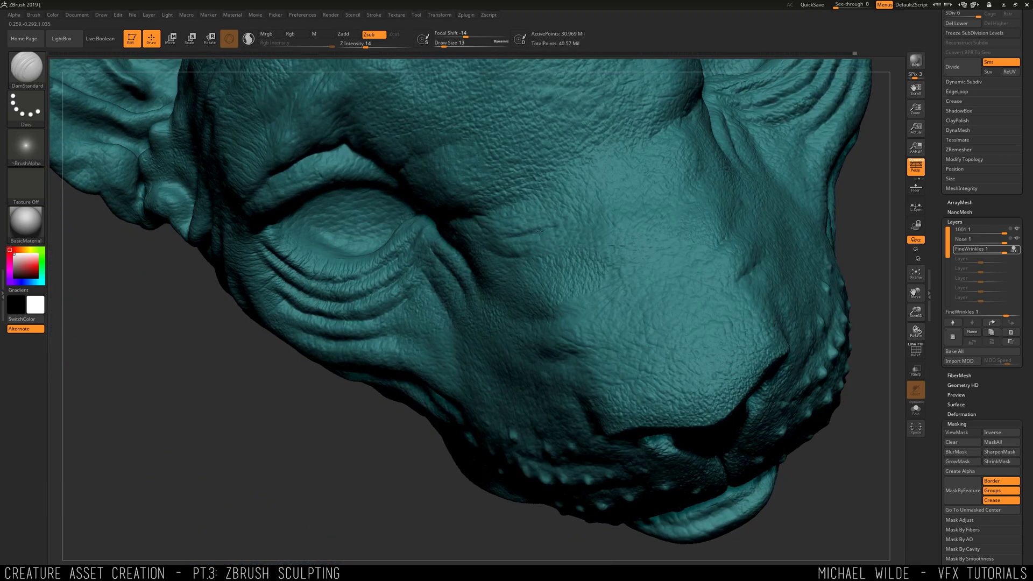
right_click_drag(539, 232, 462, 316)
right_click_drag(744, 258, 500, 290)
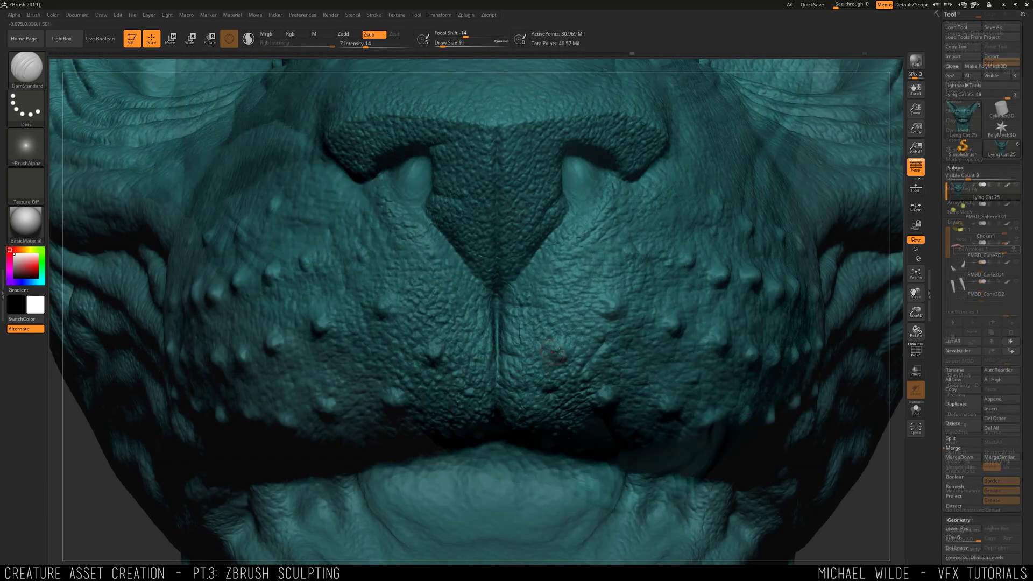
right_click_drag(553, 346, 112, 506)
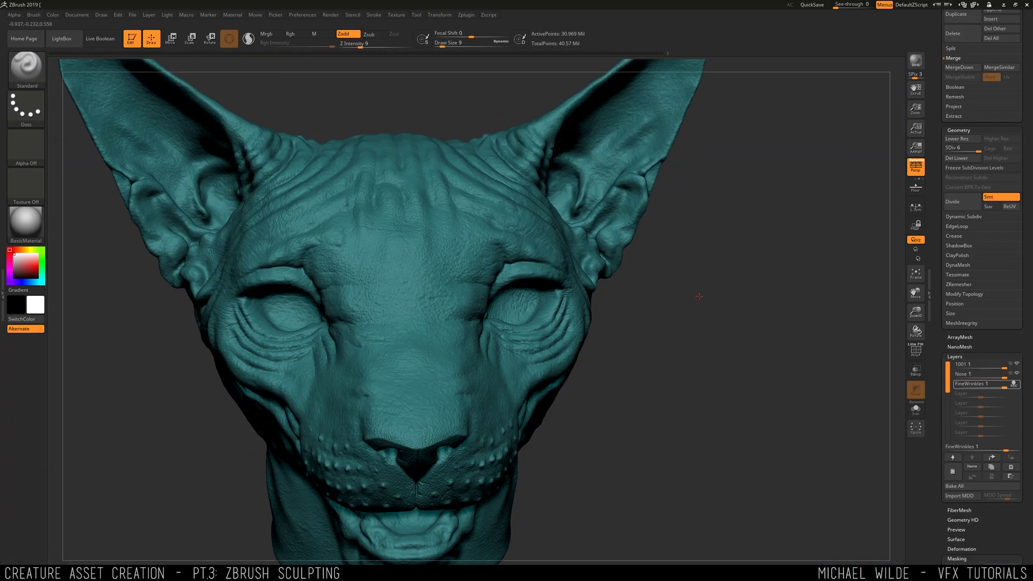
left_click_drag(698, 296, 641, 307)
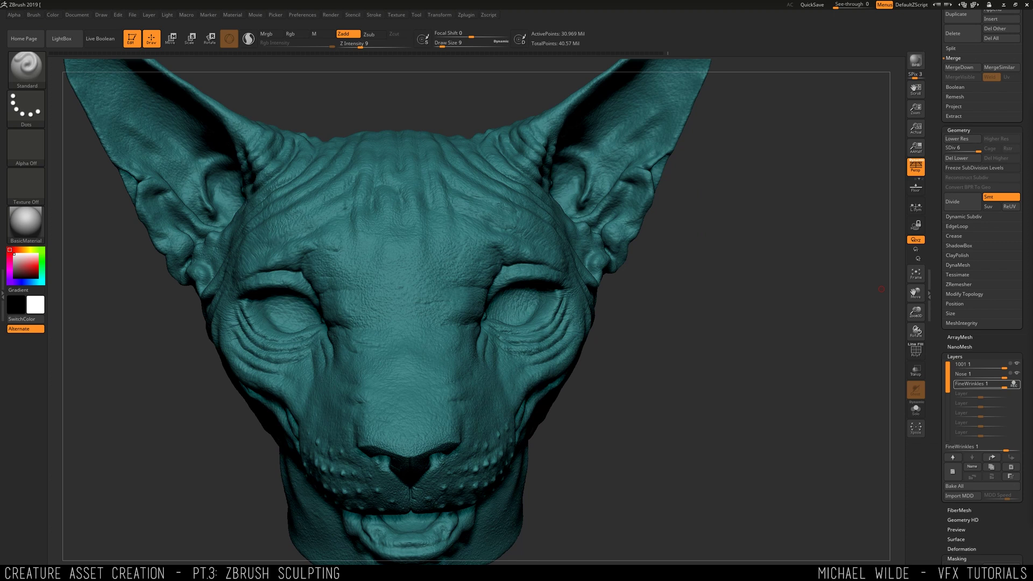
left_click_drag(805, 405, 859, 406)
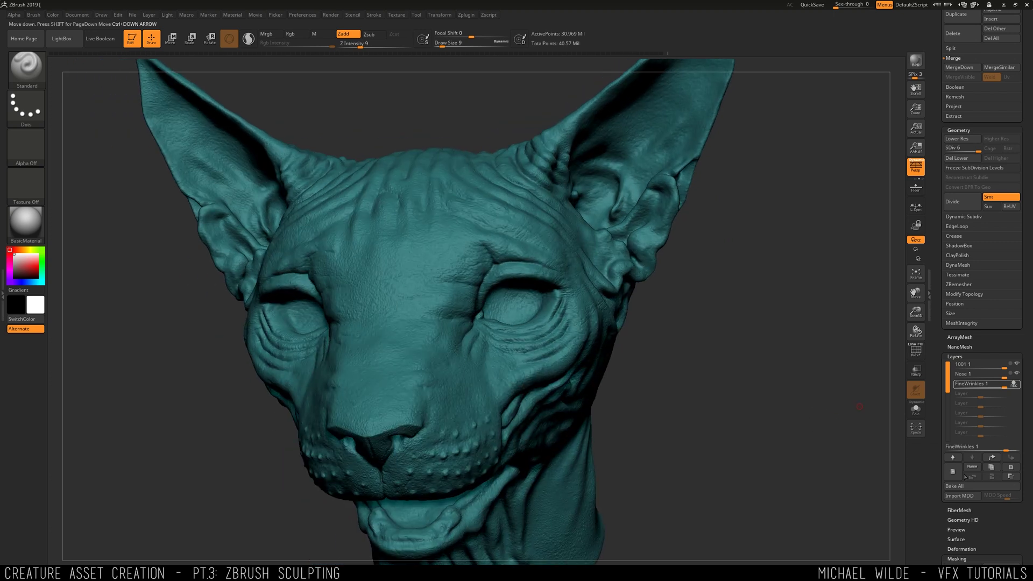
left_click(952, 472)
left_click(966, 467)
type("folds")
key("Return")
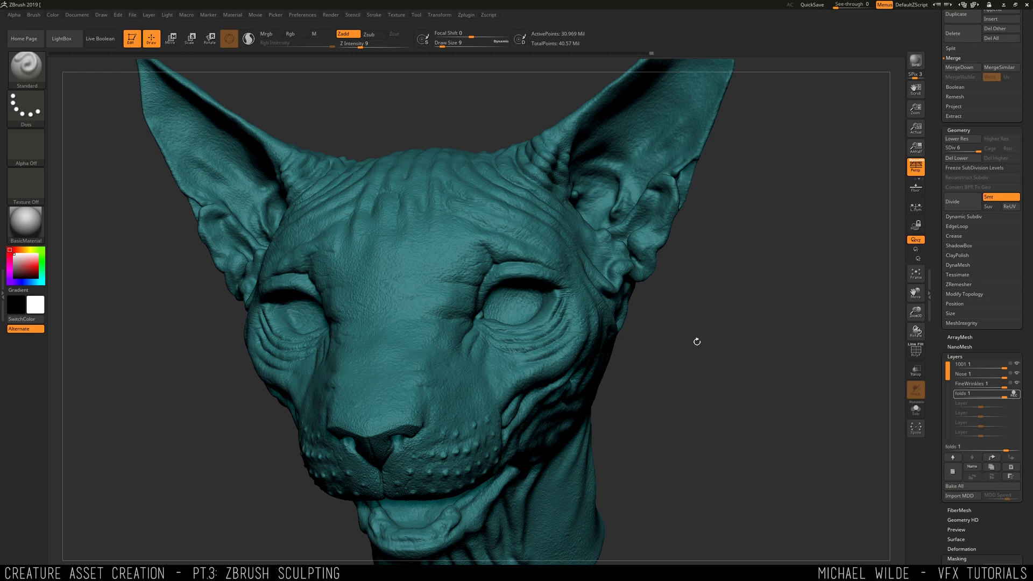
Step: Build up the skin folds below and beside the eyes with the Standard brush at Z intensity 9
left_click_drag(692, 342, 733, 277)
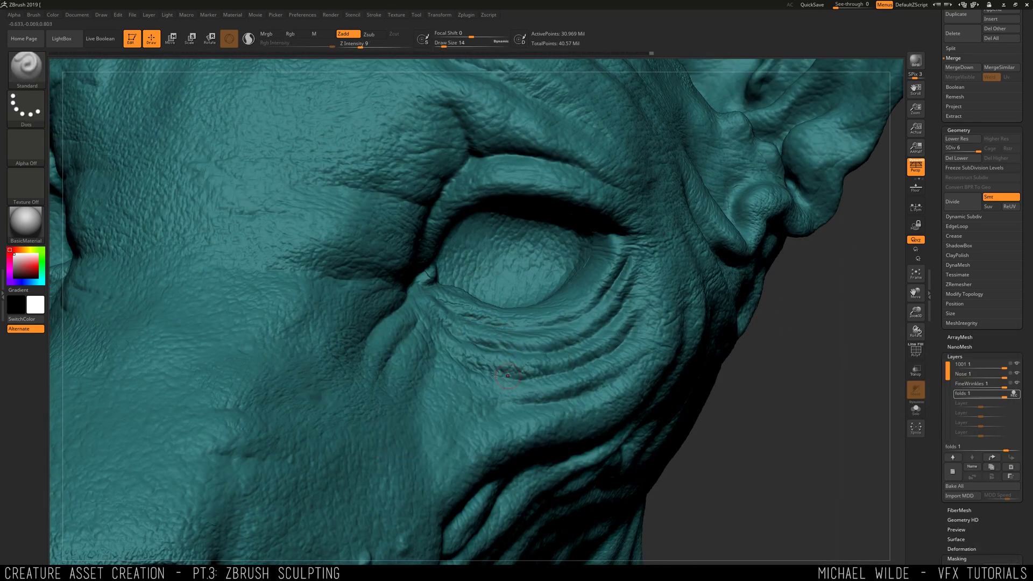
left_click_drag(506, 376, 626, 289)
right_click_drag(570, 390, 528, 413)
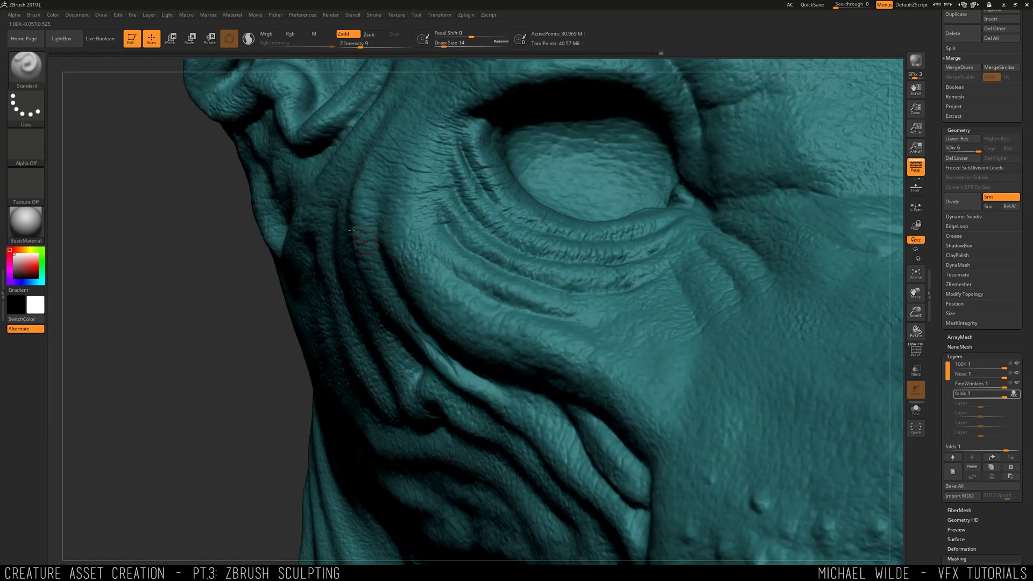
left_click_drag(430, 252, 539, 303)
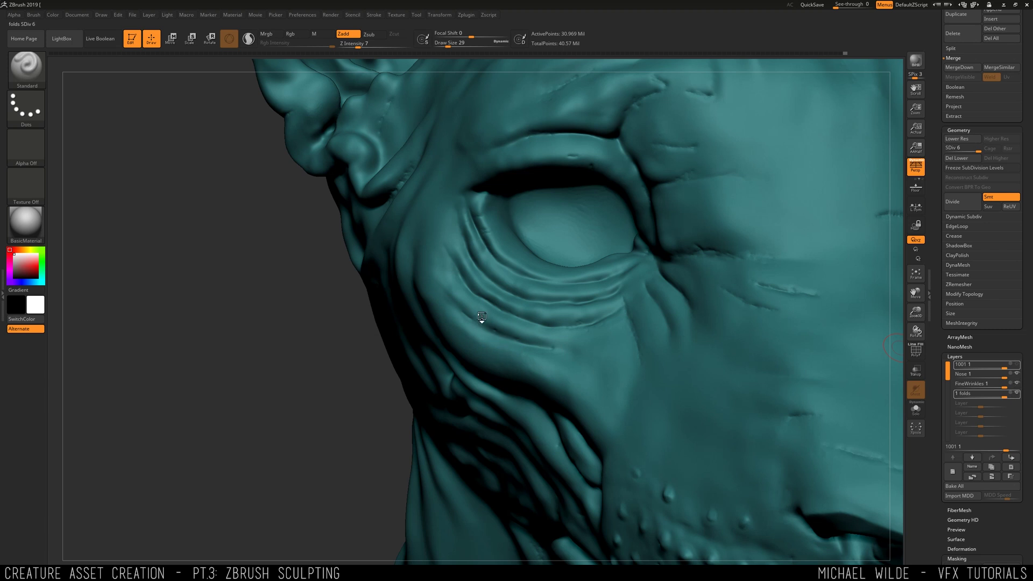
Step: Select the folds layer, then smooth and reinforce the folds beneath the outer corner of the eye
left_click(982, 393)
left_click_drag(493, 333, 471, 326, "shift")
key("space")
mouse_move(473, 325)
left_mouse_down()
mouse_move(553, 348)
mouse_move(480, 317)
left_mouse_up()
left_click_drag(488, 298, 498, 305, "shift")
right_click_drag(519, 321, 513, 288, "ctrl")
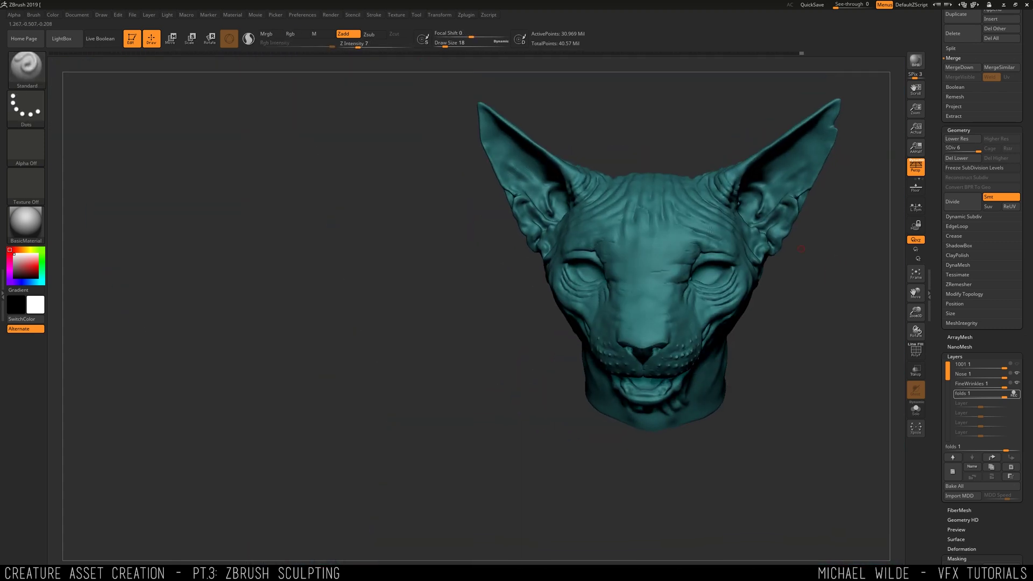
right_click_drag(753, 301, 751, 267, "alt")
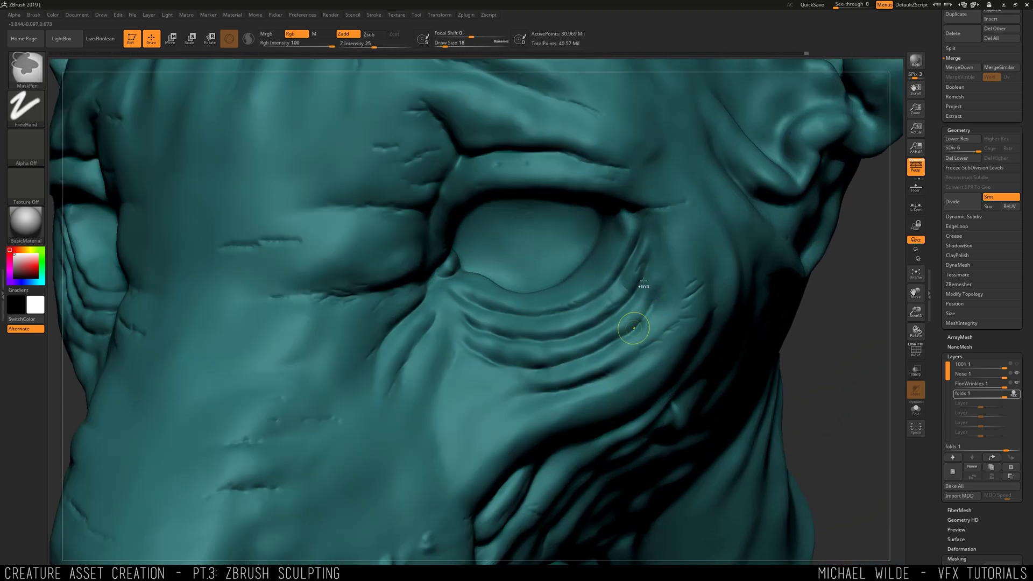
mouse_move(1019, 367)
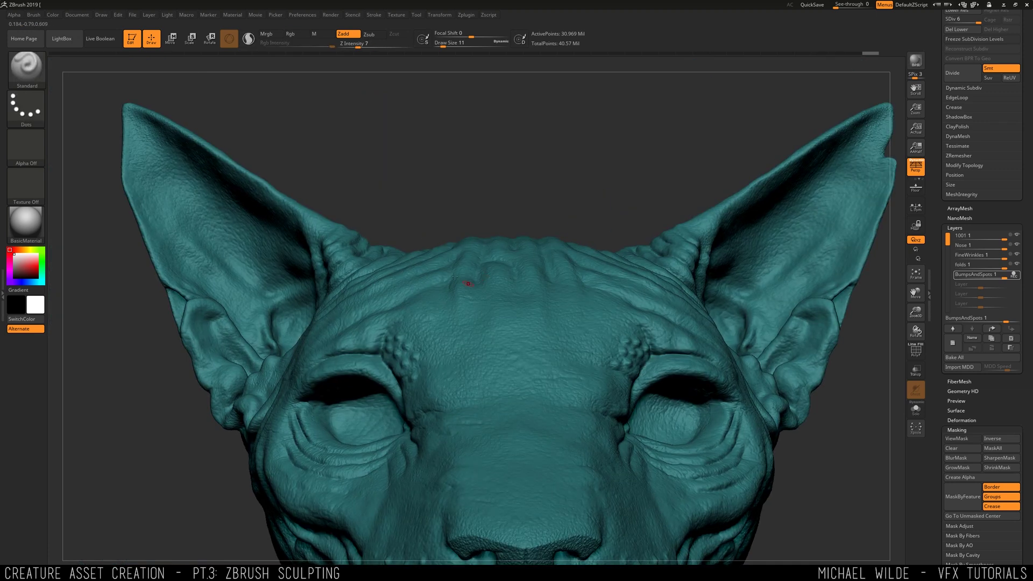
Step: Sculpt a cluster of small bumps above the inner corner of the eye on the BumpsAndSpots layer
key("ctrl")
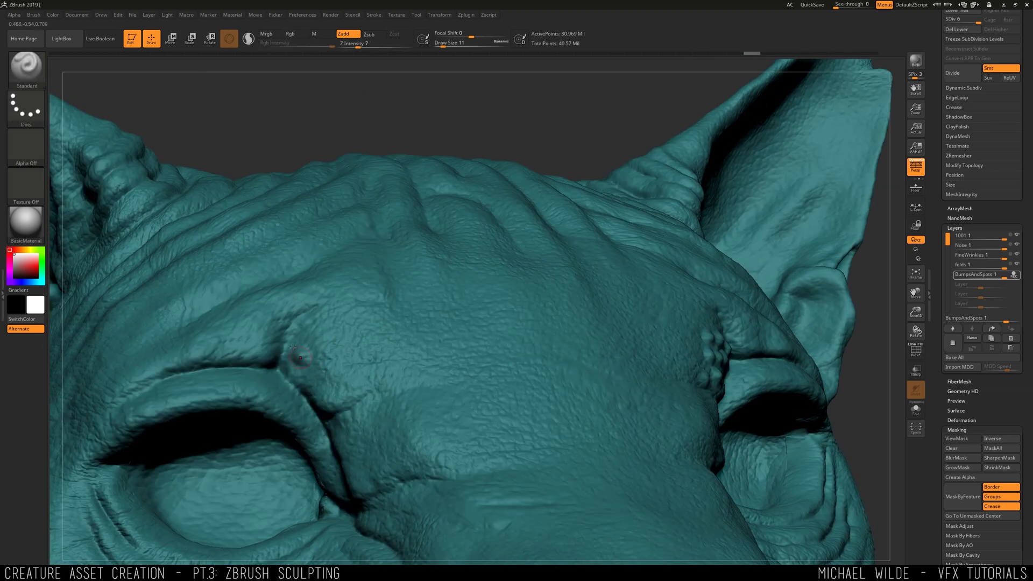
mouse_move(363, 395)
left_mouse_down()
mouse_move(348, 364)
mouse_move(309, 333)
left_mouse_up()
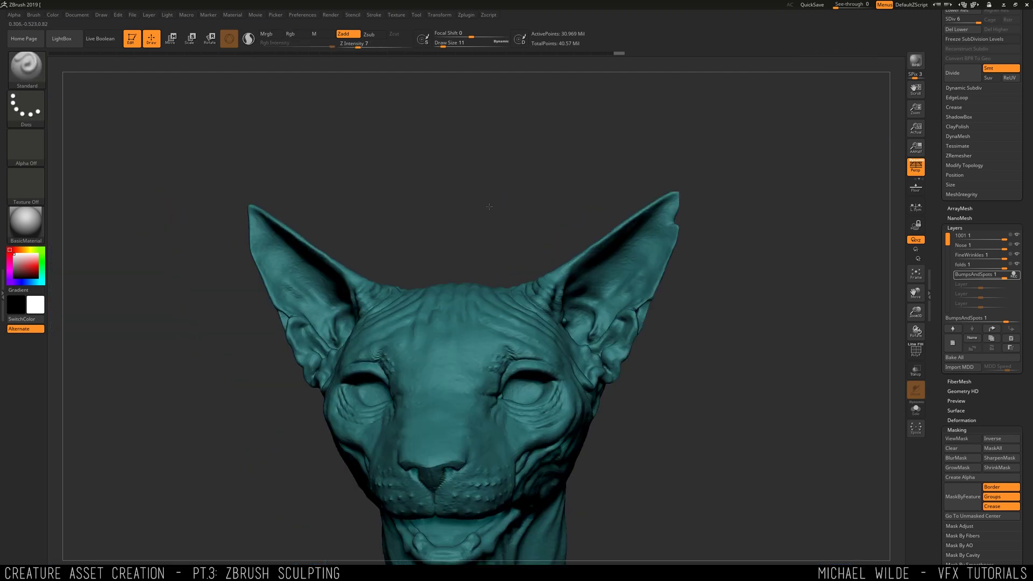
left_click_drag(721, 232, 635, 236)
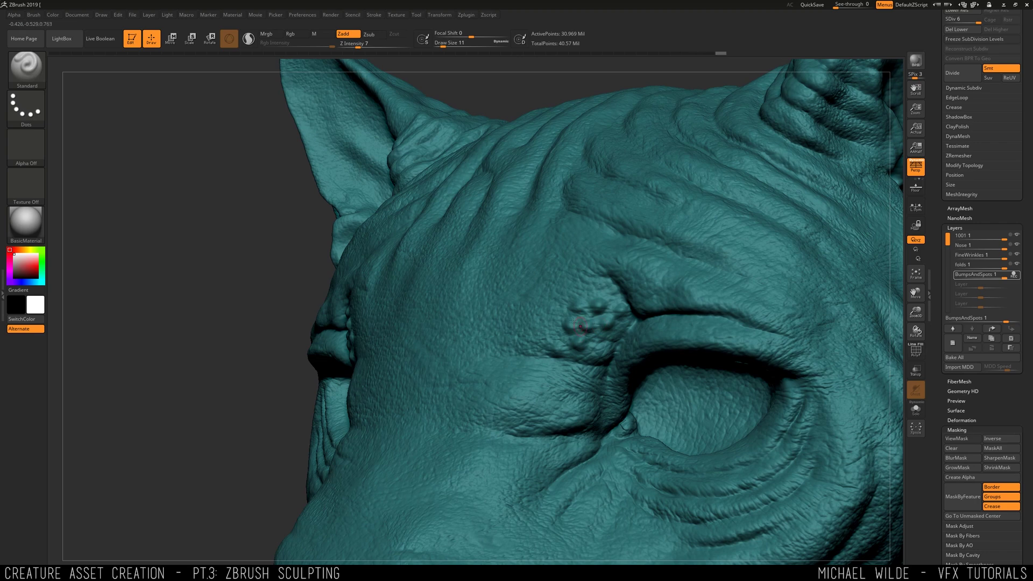
Step: Place raised spots on the rear of the cheek and the upper side of the neck
left_click_drag(178, 301, 345, 304)
left_click(402, 326)
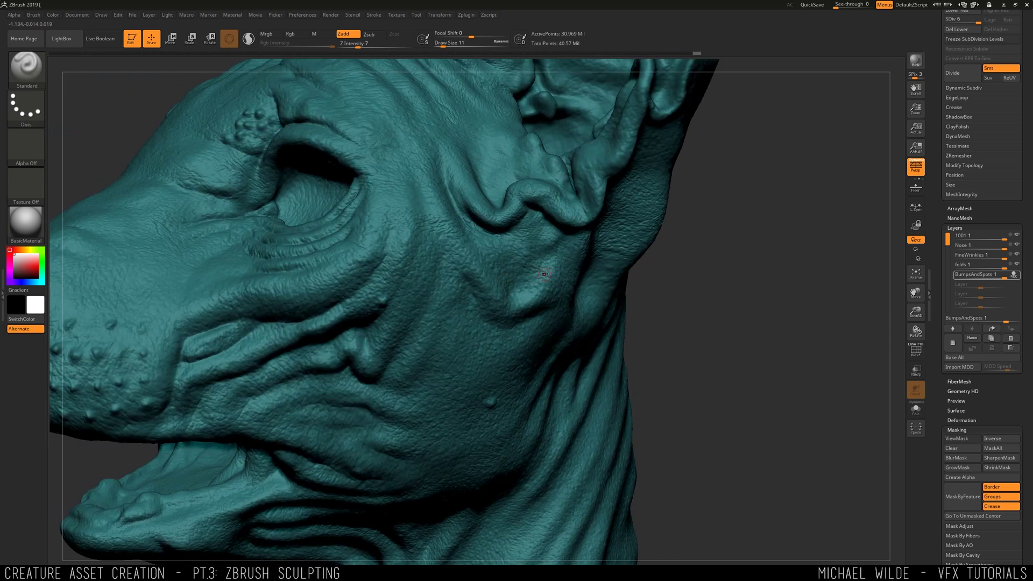
mouse_move(753, 282)
left_mouse_down()
mouse_move(560, 297)
mouse_move(484, 323)
left_mouse_up()
left_click(397, 412)
left_click_drag(397, 413, 365, 338)
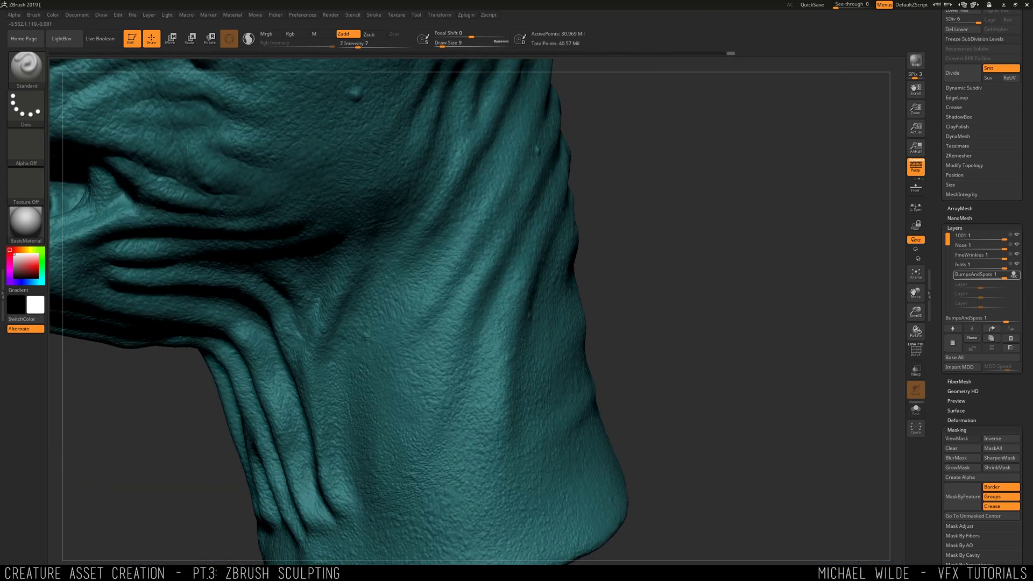
Step: Place raised spots on the front and side of the neck, adjusting the brush's draw size
mouse_move(639, 324)
left_mouse_down()
mouse_move(608, 317)
mouse_move(574, 261)
mouse_move(570, 322)
left_mouse_up()
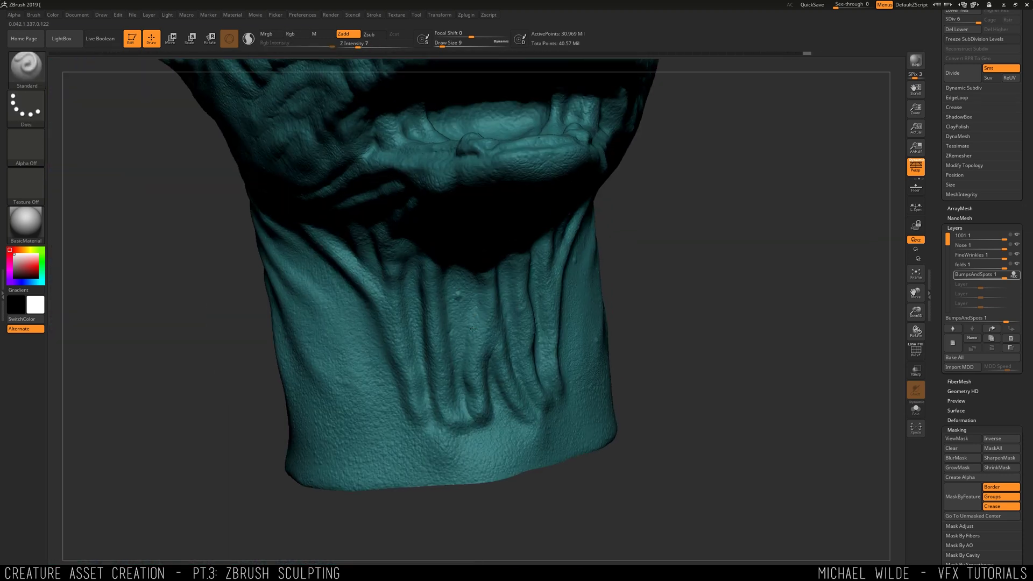
mouse_move(470, 335)
right_mouse_down()
mouse_move(358, 325)
mouse_move(425, 453)
right_mouse_up()
key("space")
left_click(405, 262)
right_click_drag(425, 263, 404, 270)
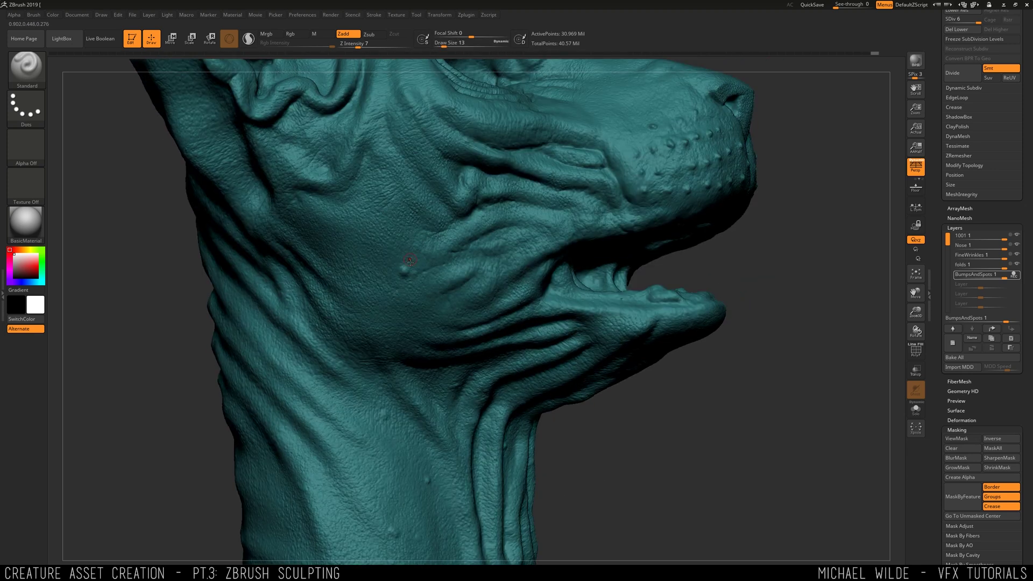
Step: Try different draw sizes for a raised spot on the rear of the cheek
key("space")
left_click(361, 245)
key("ctrl+z")
left_click(402, 271)
key("space")
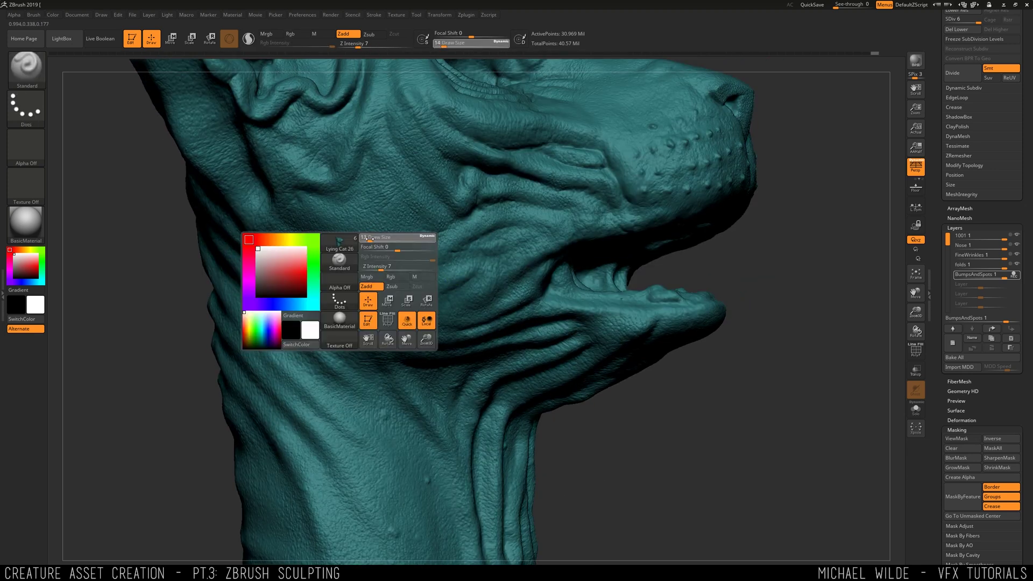
left_click(372, 241)
key("ctrl+z")
Step: Scatter more small raised spots around the cheek and neck
left_click(417, 231)
right_click_drag(745, 226, 740, 178, "ctrl")
right_click_drag(739, 183, 646, 237)
right_click_drag(570, 215, 546, 287, "ctrl")
left_click(540, 290)
mouse_move(484, 409)
right_mouse_down("alt")
mouse_move(343, 336)
mouse_move(409, 333)
right_mouse_up("alt")
left_click(364, 329)
right_click_drag(344, 172, 371, 258, "alt")
left_click(367, 260)
Step: Place further raised spots towards the back of the head and undo the last one between the ears
right_click_drag(344, 301, 417, 345)
mouse_move(417, 344)
right_mouse_down("ctrl")
mouse_move(420, 311)
mouse_move(424, 387)
mouse_move(411, 323)
right_mouse_up("ctrl")
left_click(422, 313)
left_click(406, 231)
left_click(278, 344)
mouse_move(153, 118)
right_mouse_down("alt")
mouse_move(541, 280)
mouse_move(624, 185)
mouse_move(518, 323)
right_mouse_up("alt")
key("ctrl")
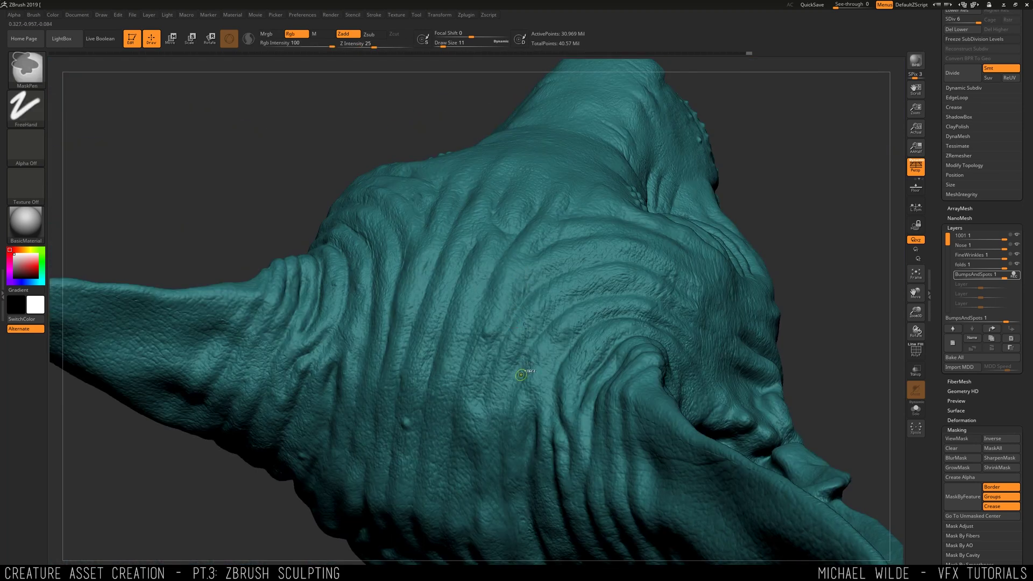
key("ctrl+z")
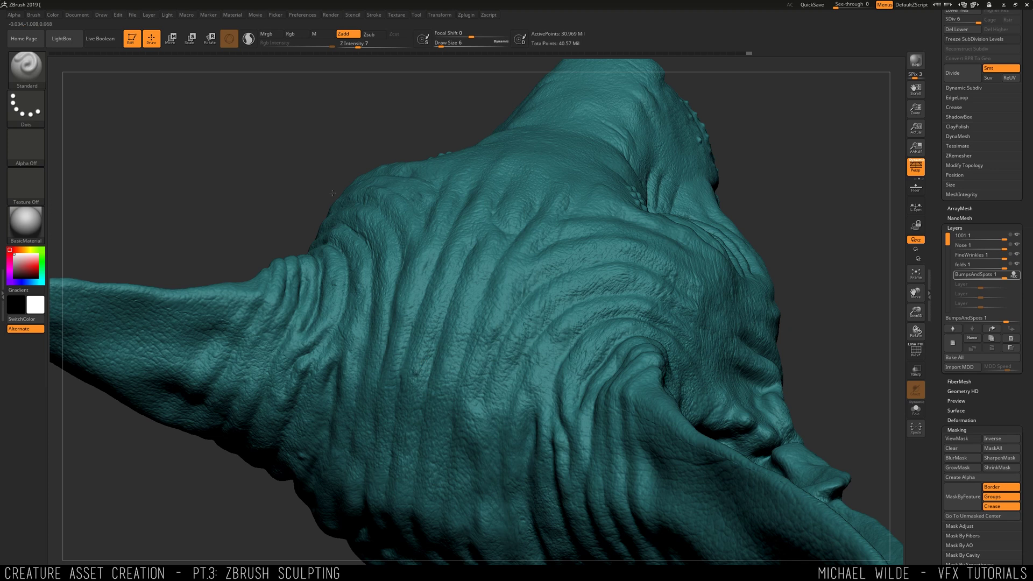
Step: Set the draw size to 5 and the Z intensity to 13 for small spots around the ears
right_click_drag(332, 193, 461, 221)
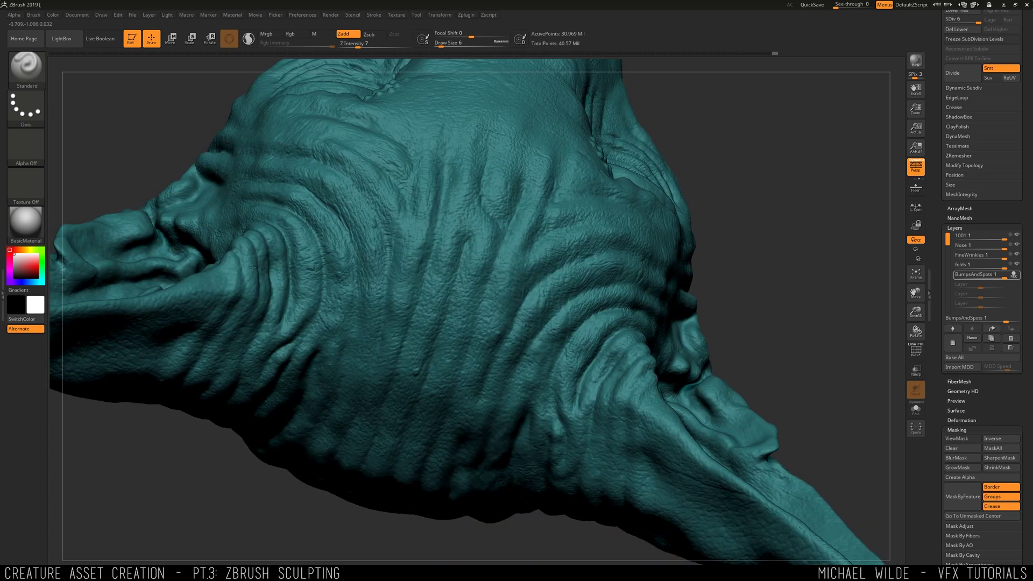
mouse_move(251, 267)
right_mouse_down()
mouse_move(583, 208)
mouse_move(522, 269)
mouse_move(541, 259)
right_mouse_up()
key("space")
left_click(436, 295)
left_click(359, 48)
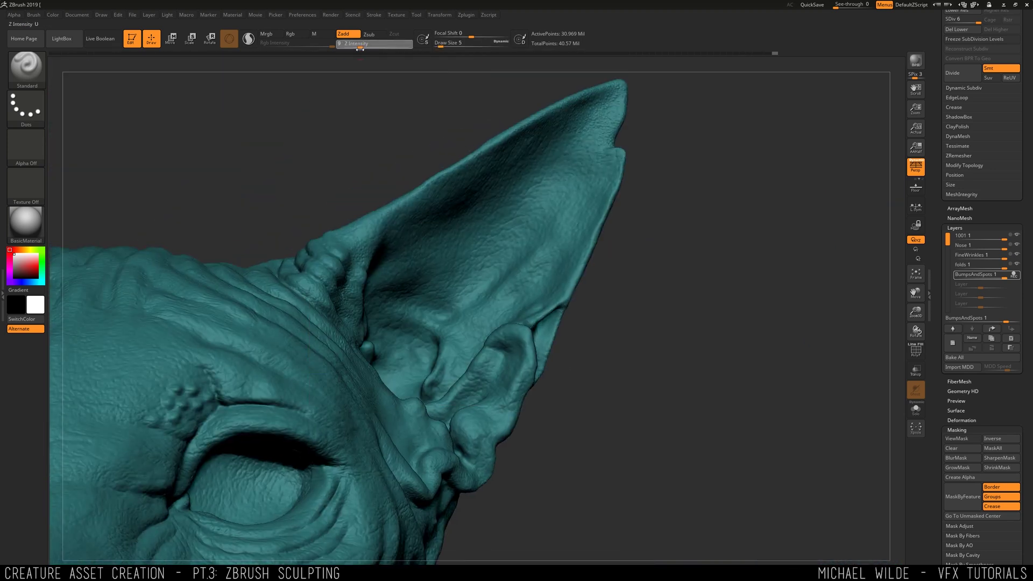
left_click_drag(360, 49, 364, 49)
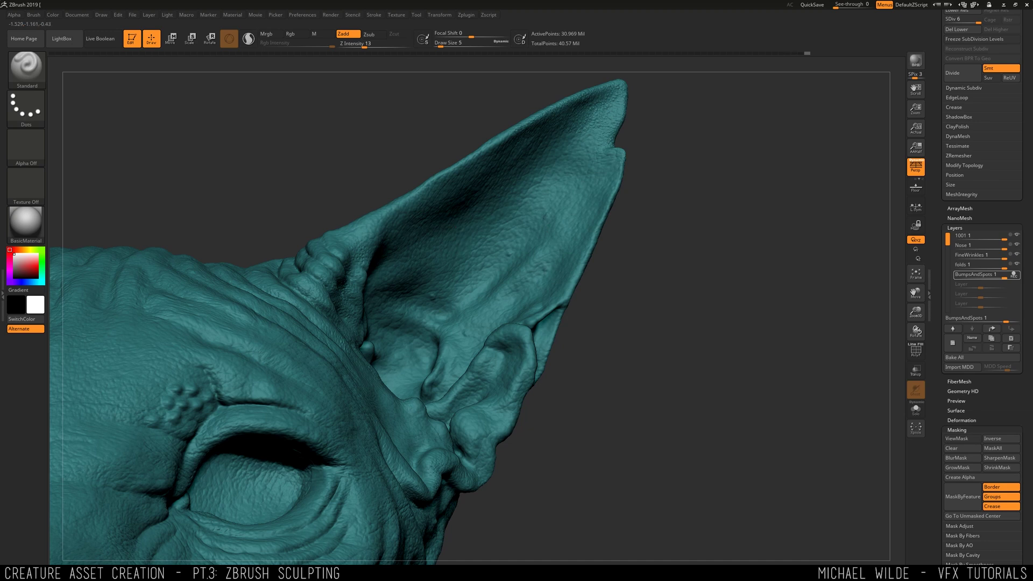
right_click_drag(544, 216, 193, 234)
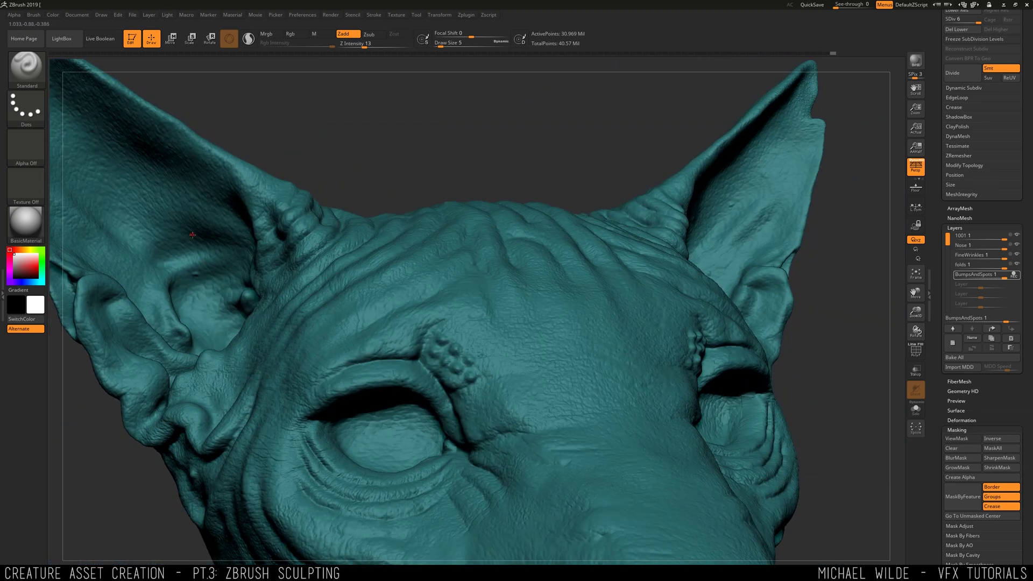
right_click_drag(155, 274, 229, 284, "alt")
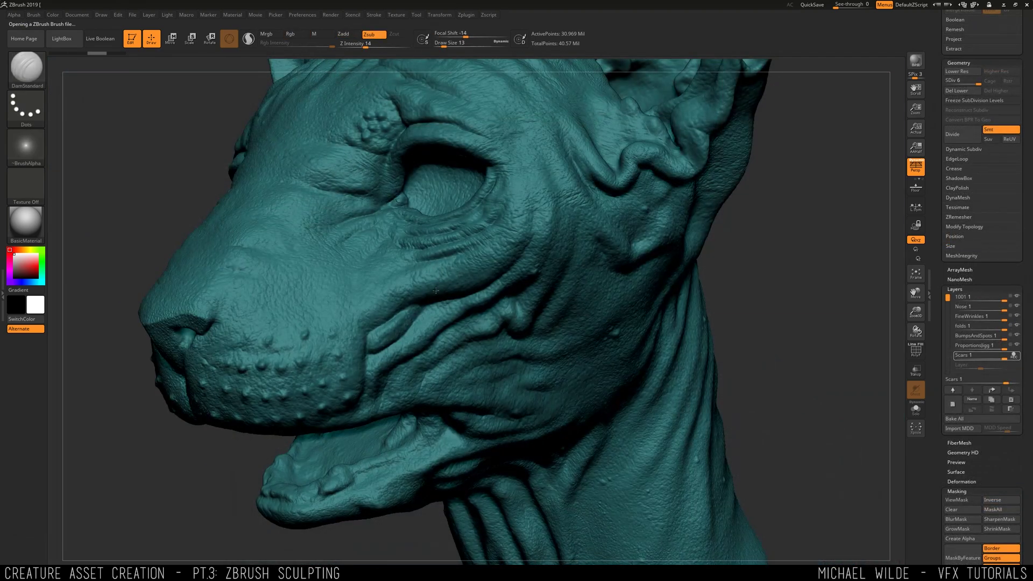
Step: Carve short scars into the cheek below the eye with the DamStandard brush on the Scars layer
mouse_move(436, 290)
right_mouse_down()
mouse_move(461, 258)
mouse_move(421, 315)
right_mouse_up()
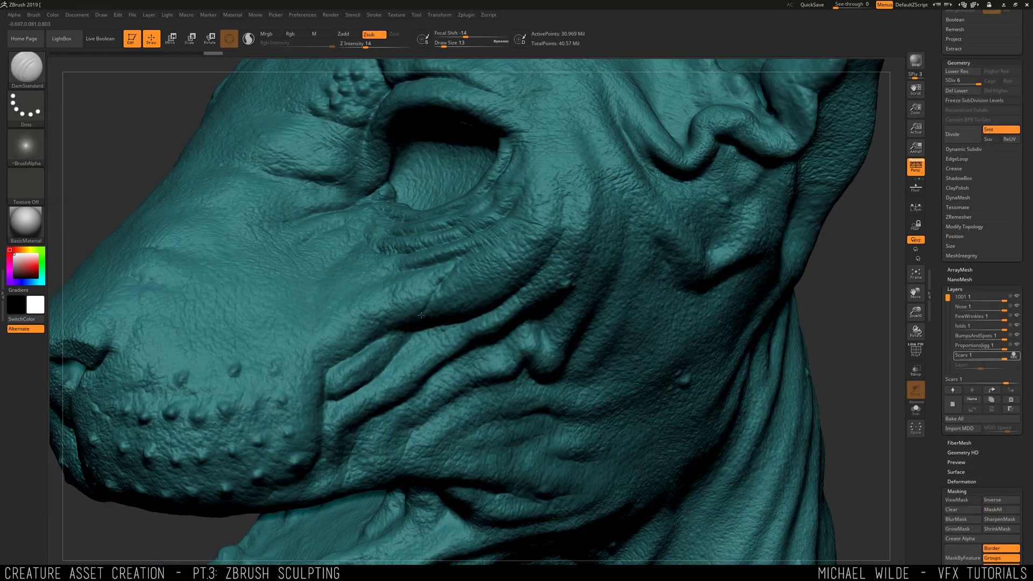
right_click_drag(815, 236, 470, 239)
left_click_drag(475, 226, 473, 232)
mouse_move(634, 242)
right_mouse_down("ctrl")
mouse_move(742, 205)
mouse_move(712, 231)
mouse_move(618, 245)
right_mouse_up("ctrl")
left_click_drag(443, 271, 426, 292)
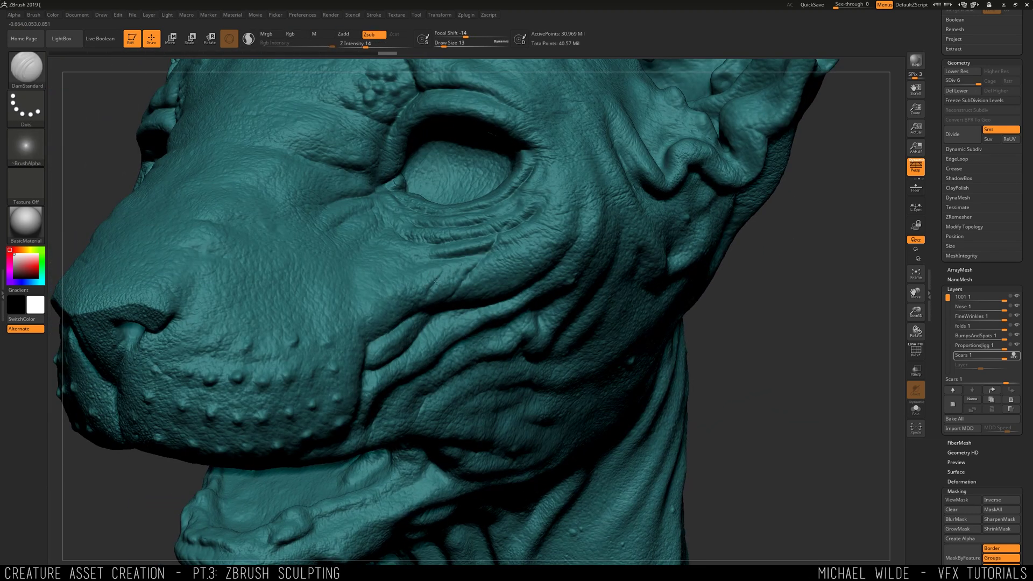
Step: Hide the 1001 noise layer so that only the underlying sculpt layers show on the head
mouse_move(445, 264)
right_mouse_down()
mouse_move(493, 278)
mouse_move(523, 228)
mouse_move(527, 293)
mouse_move(523, 257)
right_mouse_up()
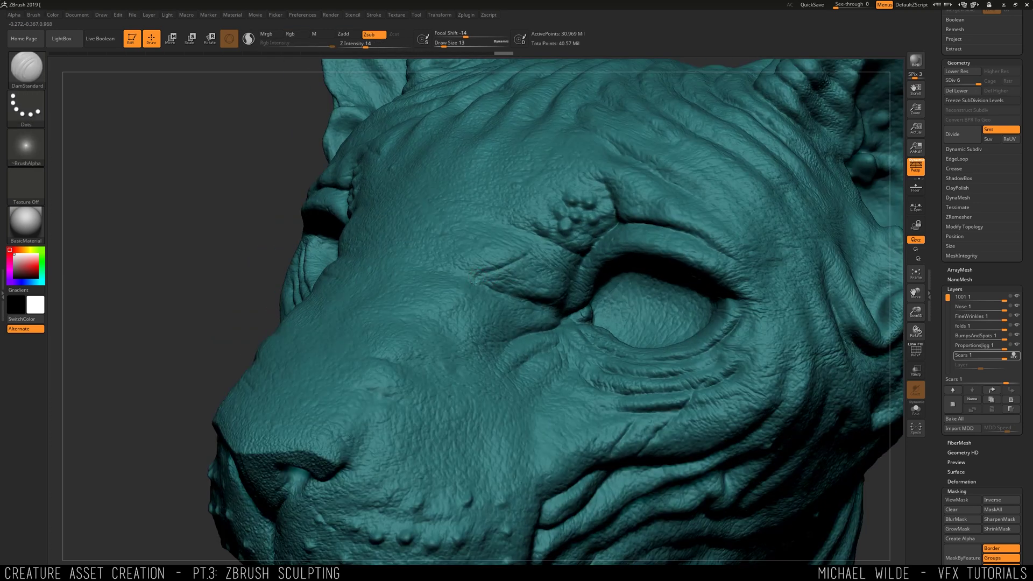
key("f")
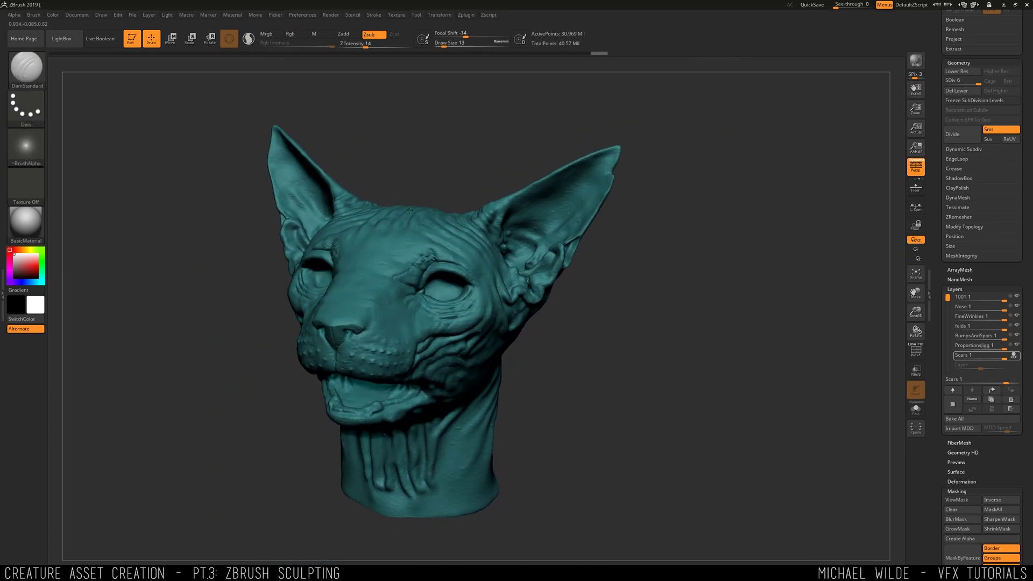
right_click_drag(511, 269, 484, 317, "ctrl")
left_click_drag(471, 274, 490, 263)
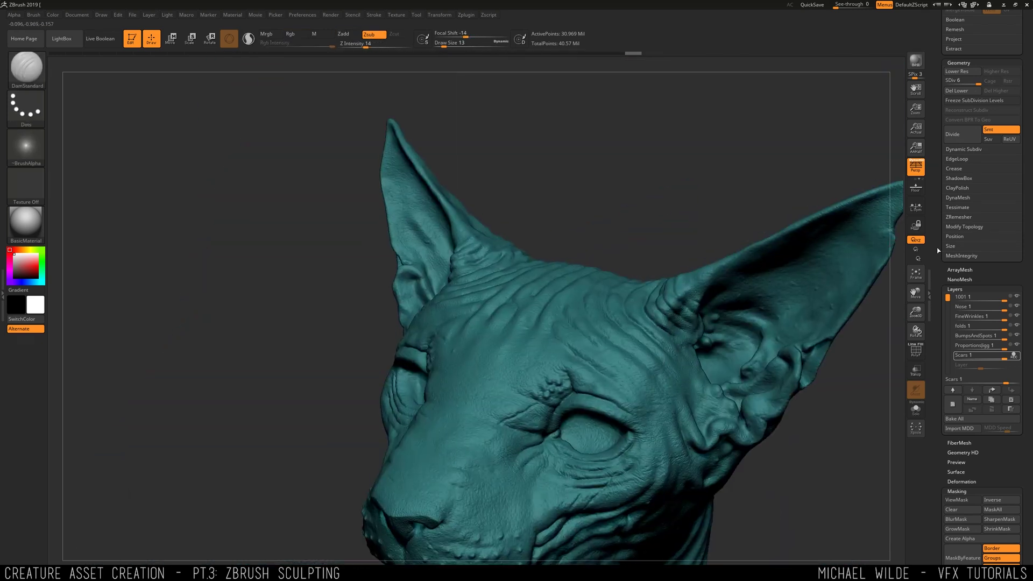
left_click(953, 297)
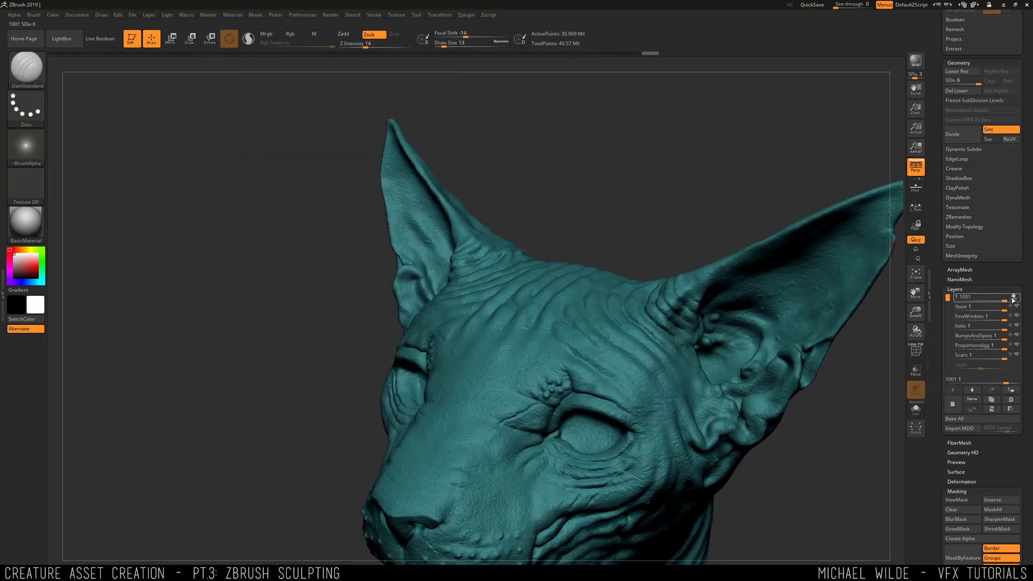
mouse_move(1014, 300)
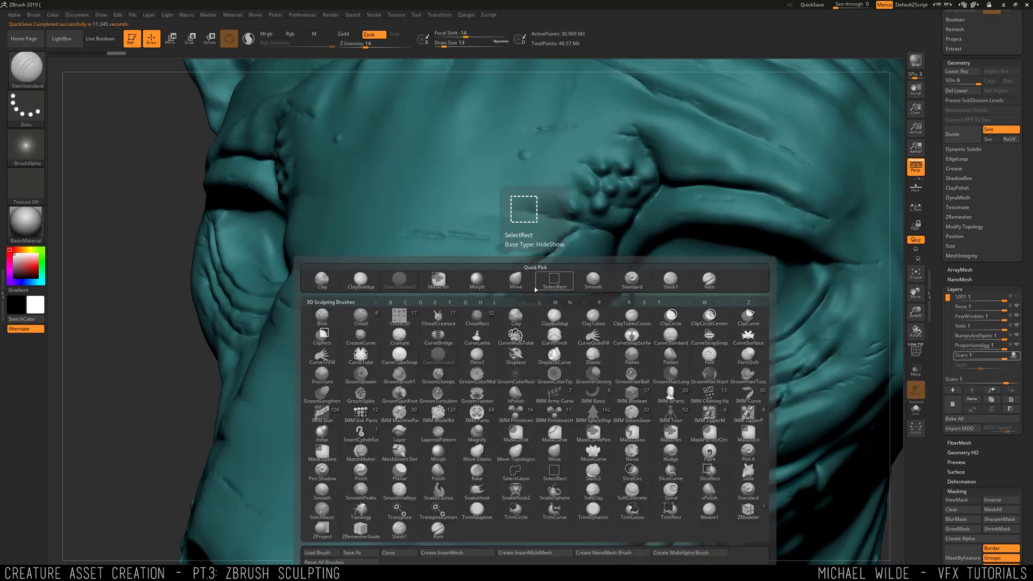
Step: Carve scars across the bridge of the nose and the muzzle with DamStandard on the Scars layer, and show the 1001 layer again
left_click(530, 280)
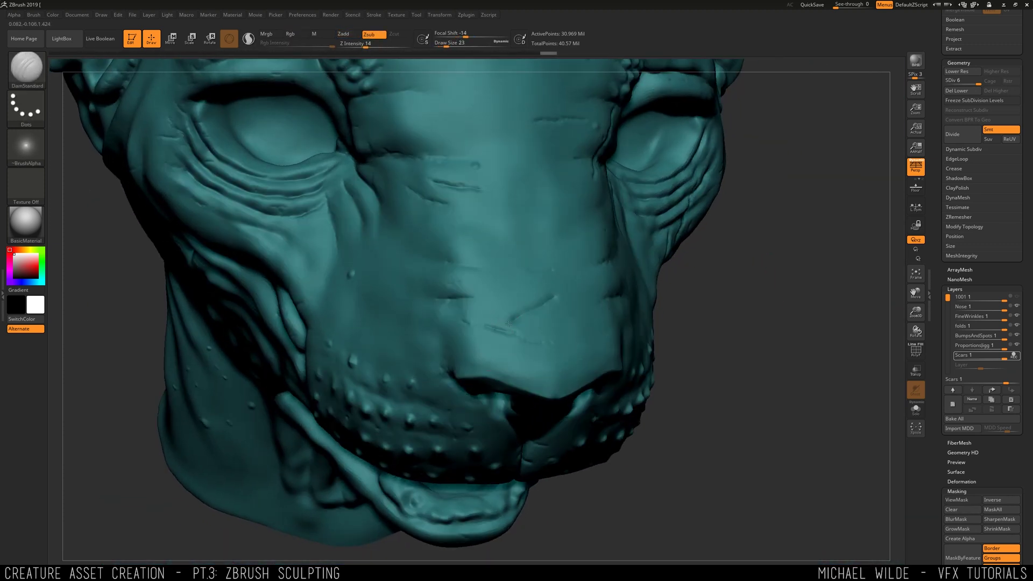
mouse_move(895, 255)
left_mouse_down()
mouse_move(754, 346)
mouse_move(505, 325)
left_mouse_up()
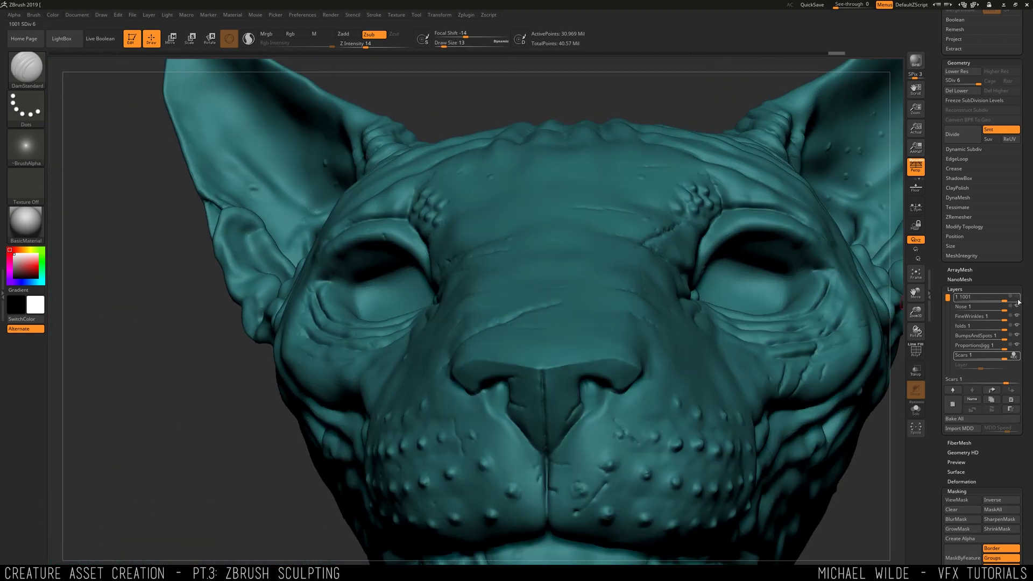
left_click(1017, 298)
mouse_move(896, 301)
left_mouse_down()
mouse_move(527, 307)
mouse_move(790, 267)
mouse_move(833, 288)
mouse_move(635, 285)
mouse_move(898, 270)
mouse_move(779, 341)
mouse_move(604, 240)
mouse_move(647, 265)
left_mouse_up()
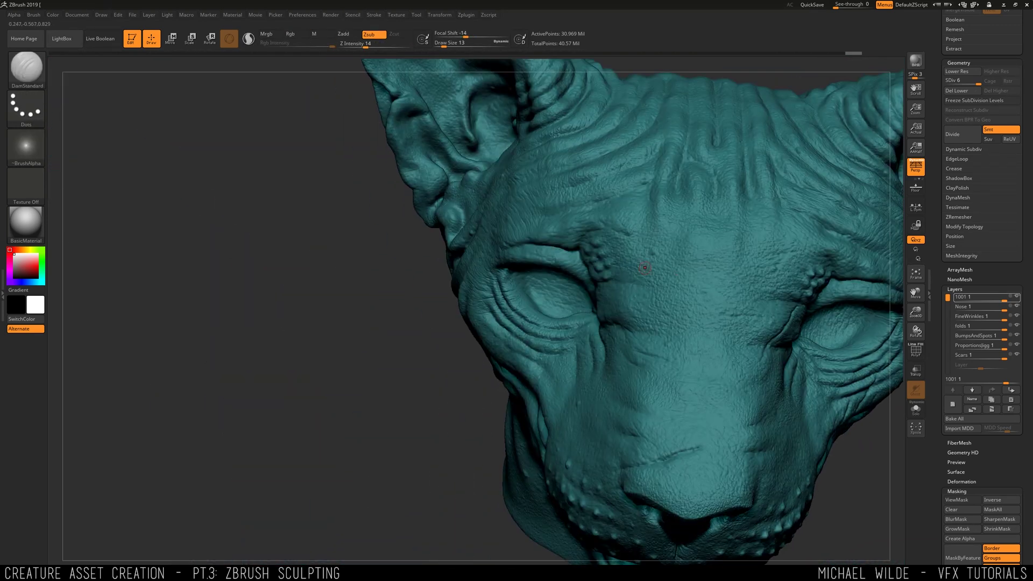
Step: Select the Scars layer and carve small cuts around the notch in the ear's outer edge
left_click(1011, 355)
right_click_drag(543, 457, 462, 237)
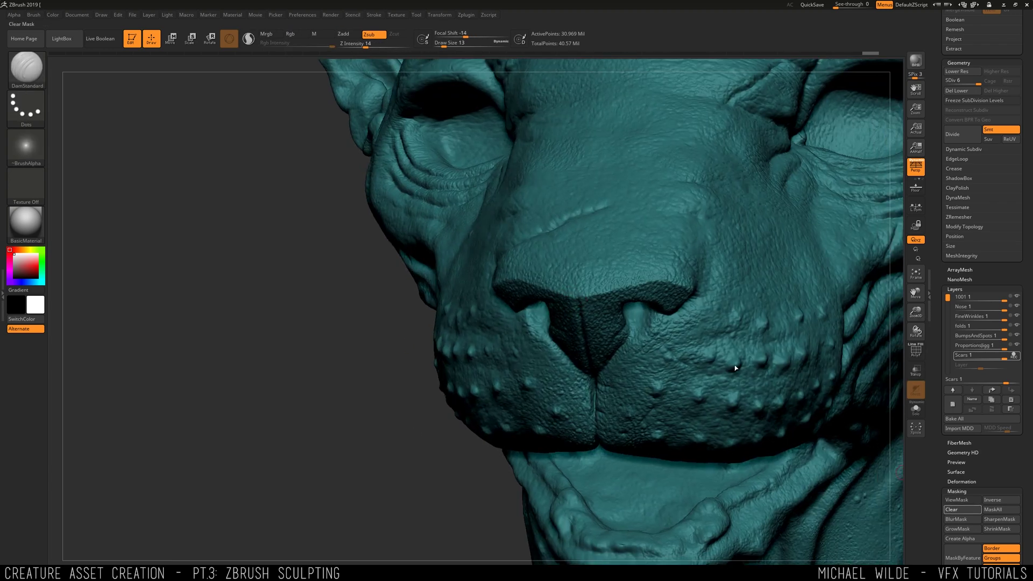
right_click_drag(734, 365, 608, 328)
mouse_move(565, 299)
right_mouse_down("ctrl")
mouse_move(798, 301)
mouse_move(746, 247)
mouse_move(673, 258)
right_mouse_up("ctrl")
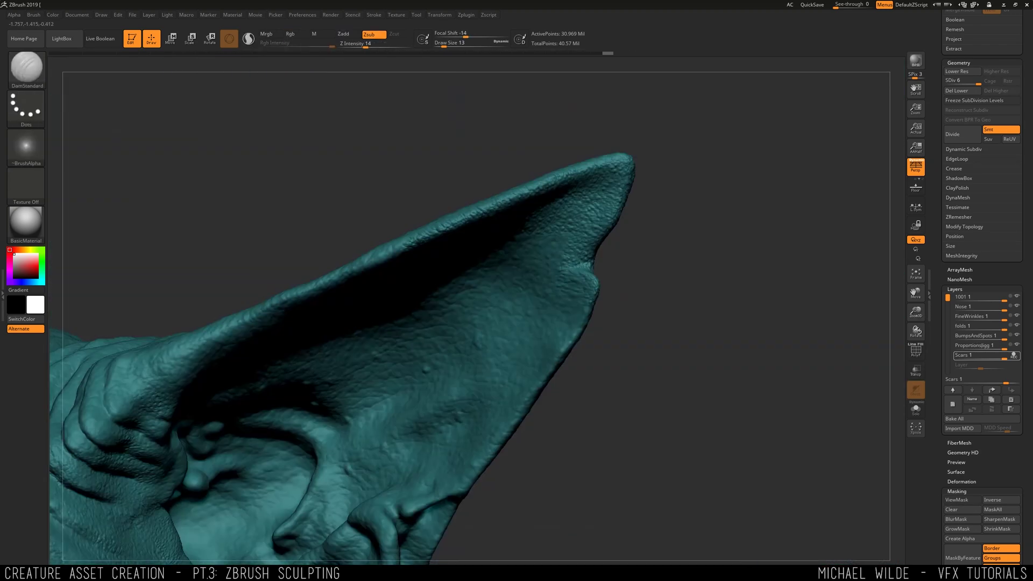
left_click_drag(573, 269, 635, 230)
right_click_drag(636, 230, 635, 290)
left_click_drag(597, 269, 608, 280)
mouse_move(666, 318)
right_mouse_down("ctrl")
mouse_move(703, 230)
mouse_move(444, 325)
mouse_move(336, 337)
mouse_move(430, 398)
right_mouse_up("ctrl")
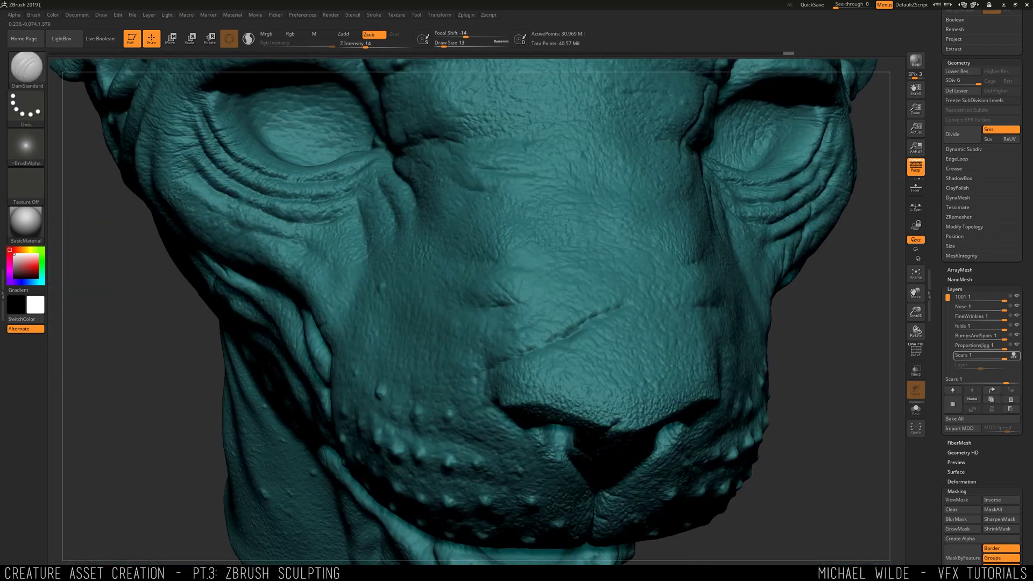
Step: Deepen the long diagonal scar across the bridge of the nose and check the whole head
left_click_drag(547, 312, 572, 302)
mouse_move(796, 334)
right_mouse_down("ctrl")
mouse_move(816, 244)
mouse_move(797, 256)
mouse_move(822, 246)
right_mouse_up("ctrl")
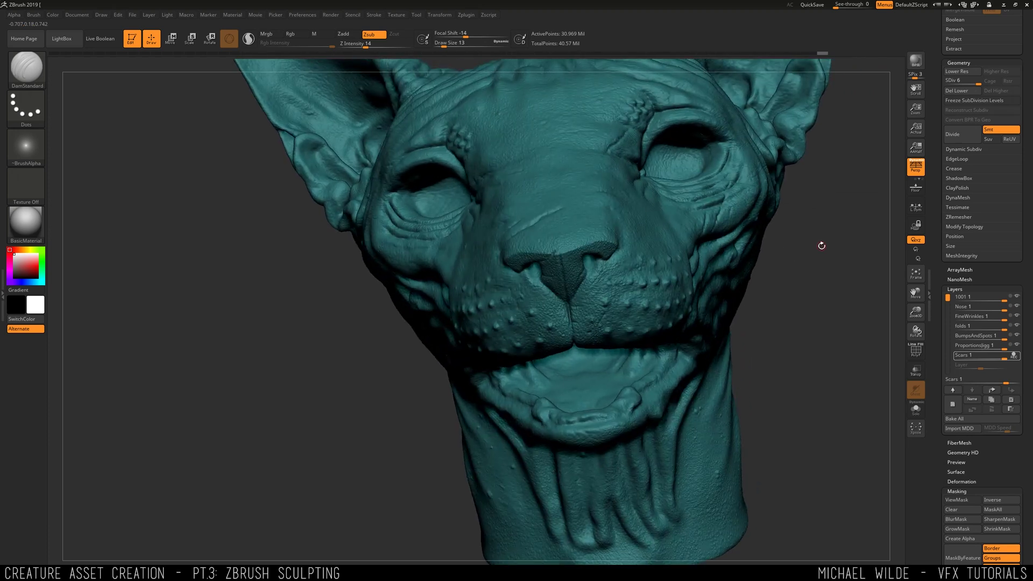
right_click_drag(299, 302, 482, 221)
left_click_drag(560, 241, 580, 253)
key("f")
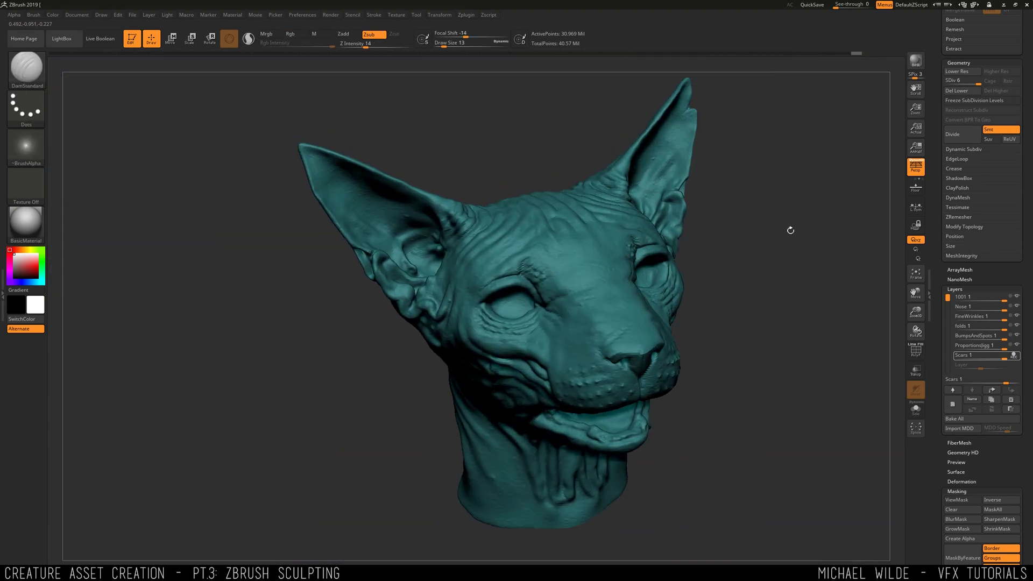
mouse_move(791, 230)
left_mouse_down()
mouse_move(841, 244)
mouse_move(838, 270)
left_mouse_up()
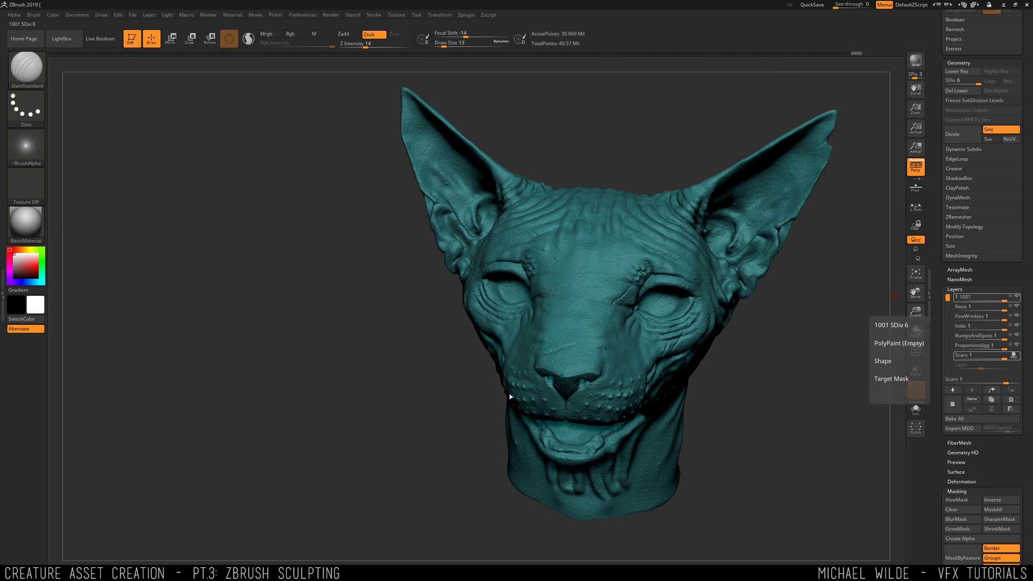
Step: Hide the 1001 layer and flatten the edges of the nose-bridge scars on the Scars layer with hPolish at draw size 7
right_click_drag(510, 397, 389, 402)
key("b")
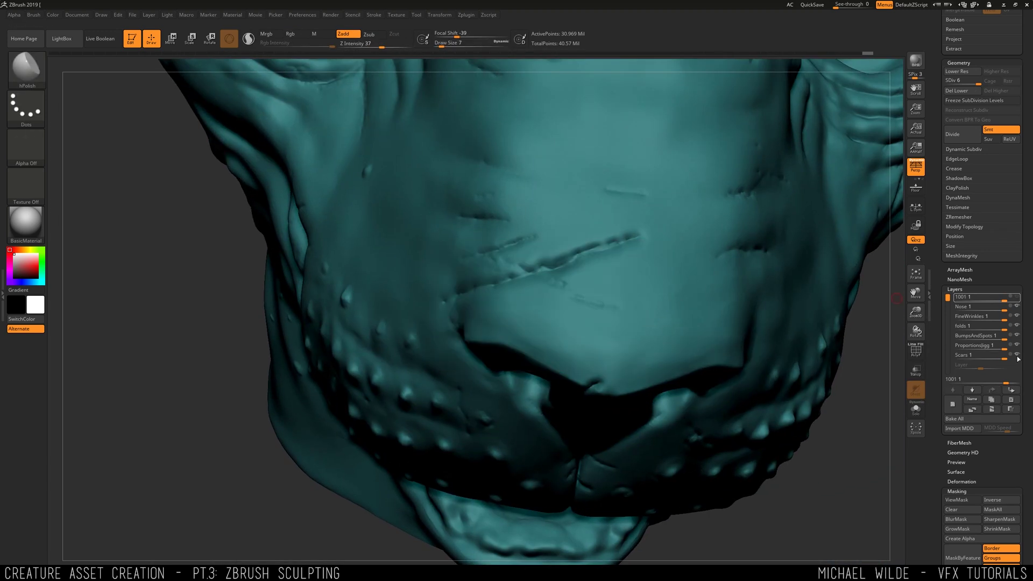
left_click(1015, 356)
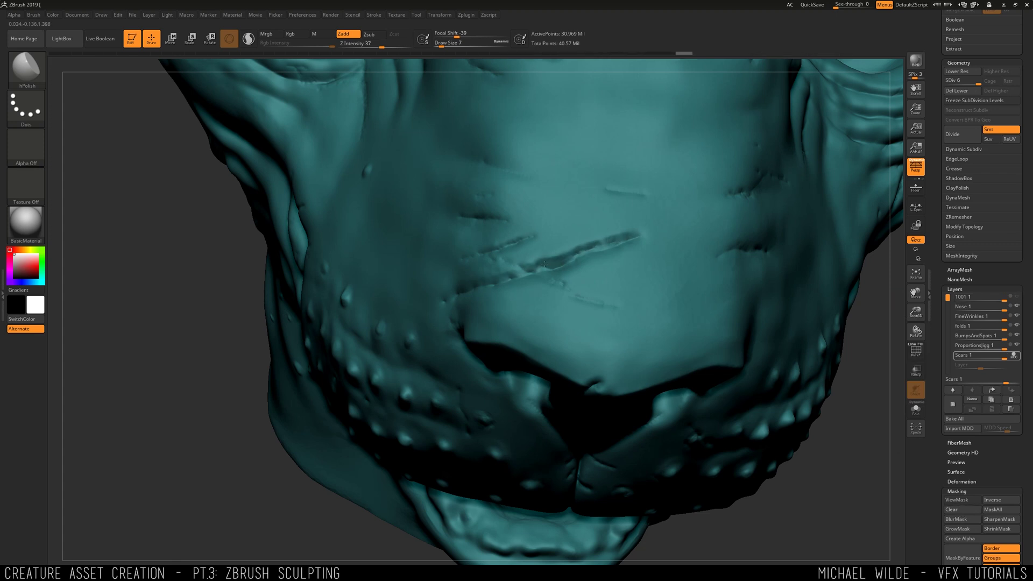
right_click_drag(545, 264, 470, 291, "alt")
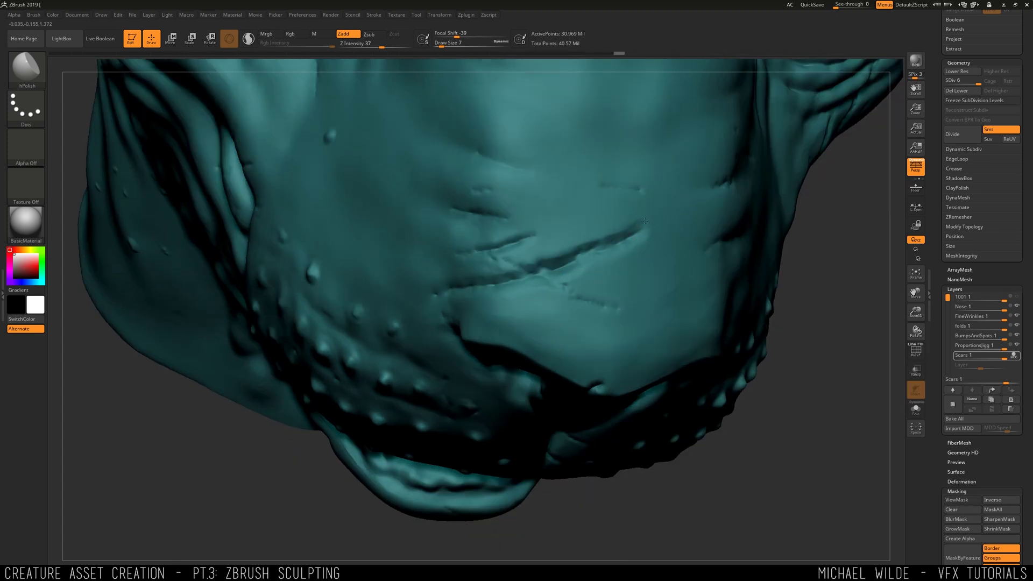
mouse_move(635, 232)
right_mouse_down()
mouse_move(461, 279)
mouse_move(549, 366)
mouse_move(537, 344)
mouse_move(740, 276)
mouse_move(535, 227)
mouse_move(508, 257)
right_mouse_up()
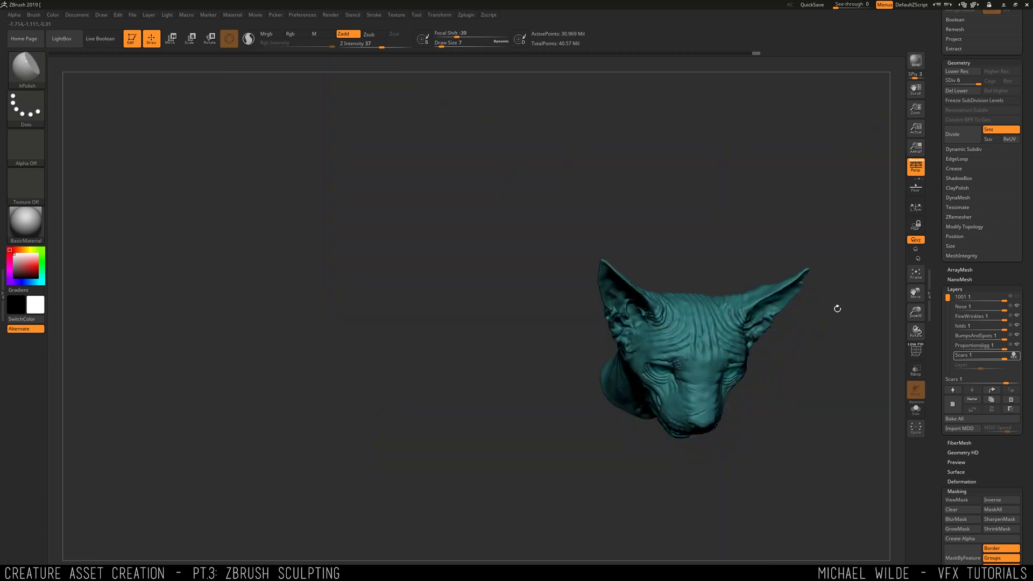
Step: Polish and smooth the planes and rim of the nose tip on the folds layer with draw size 12
right_click_drag(835, 306, 505, 291, "alt")
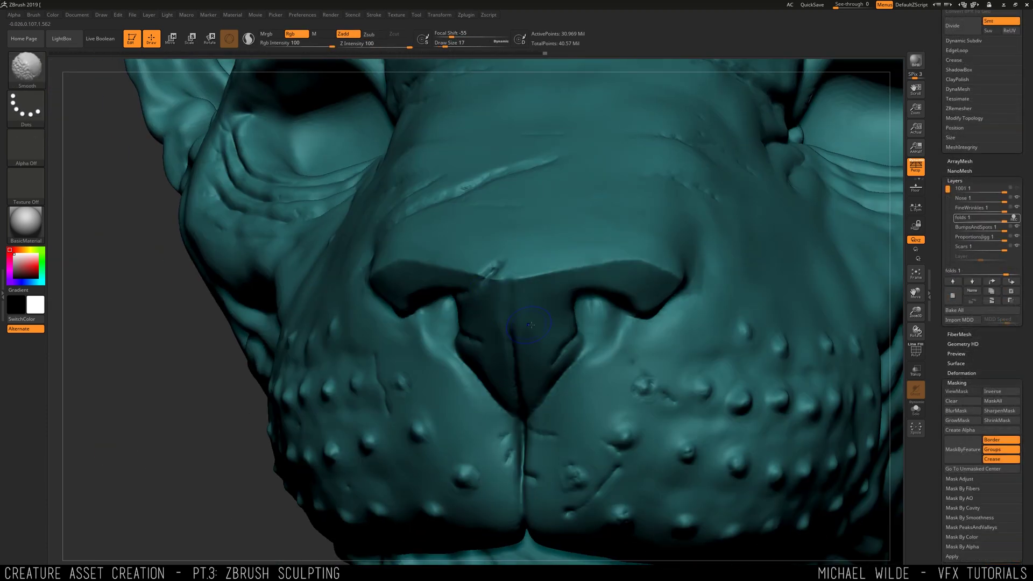
key("space")
left_click_drag(507, 295, 501, 294)
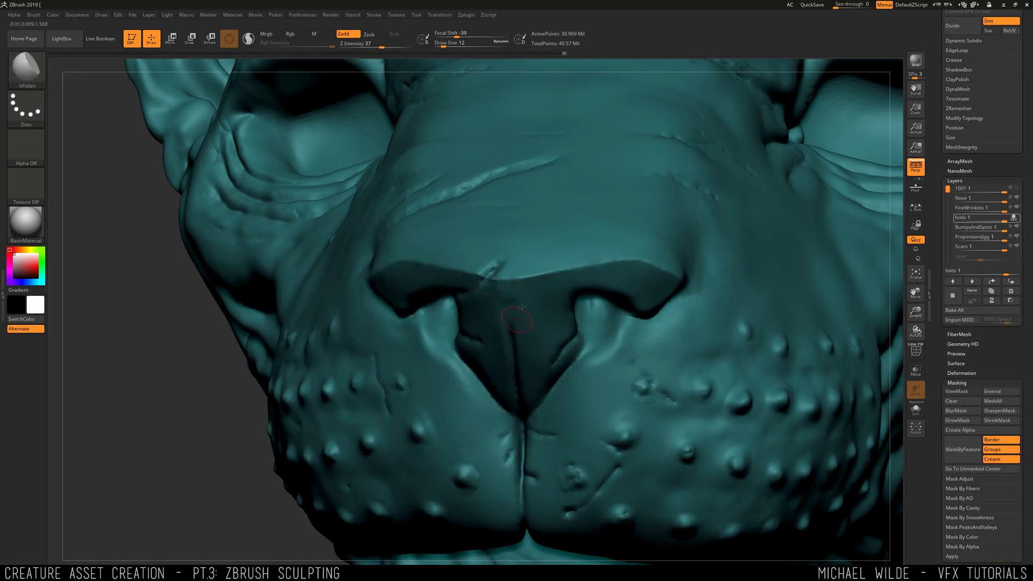
key("shift")
right_click_drag(656, 275, 345, 276)
right_click_drag(488, 278, 509, 258)
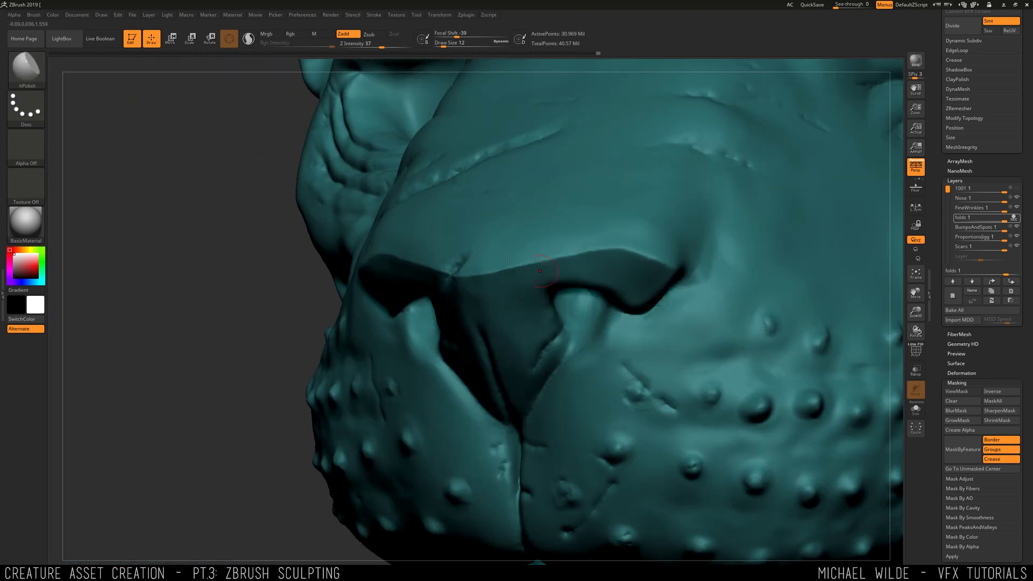
left_click_drag(671, 275, 679, 270, "shift")
mouse_move(231, 400)
right_mouse_down()
mouse_move(247, 380)
mouse_move(345, 355)
right_mouse_up()
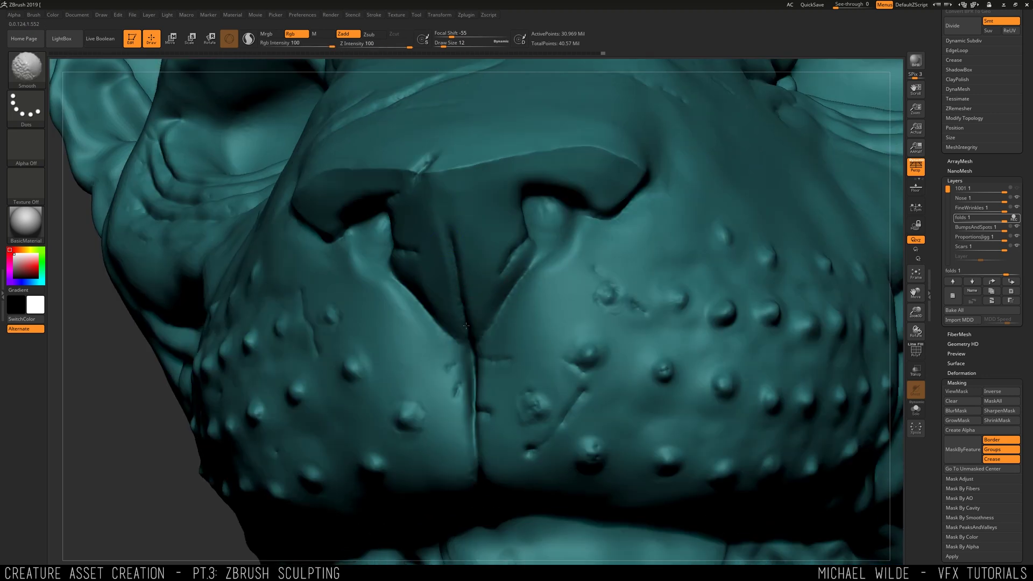
mouse_move(775, 371)
right_mouse_down("ctrl")
mouse_move(780, 245)
mouse_move(804, 220)
mouse_move(871, 314)
mouse_move(876, 226)
right_mouse_up("ctrl")
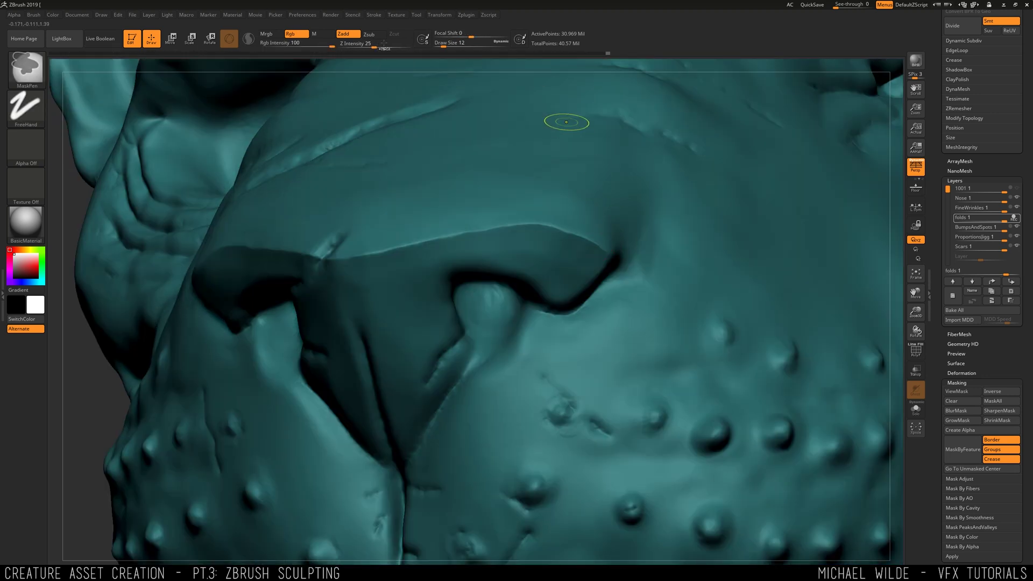
Step: Lower the hPolish Z intensity to 12 and polish the nostril wing softly
left_click(364, 45)
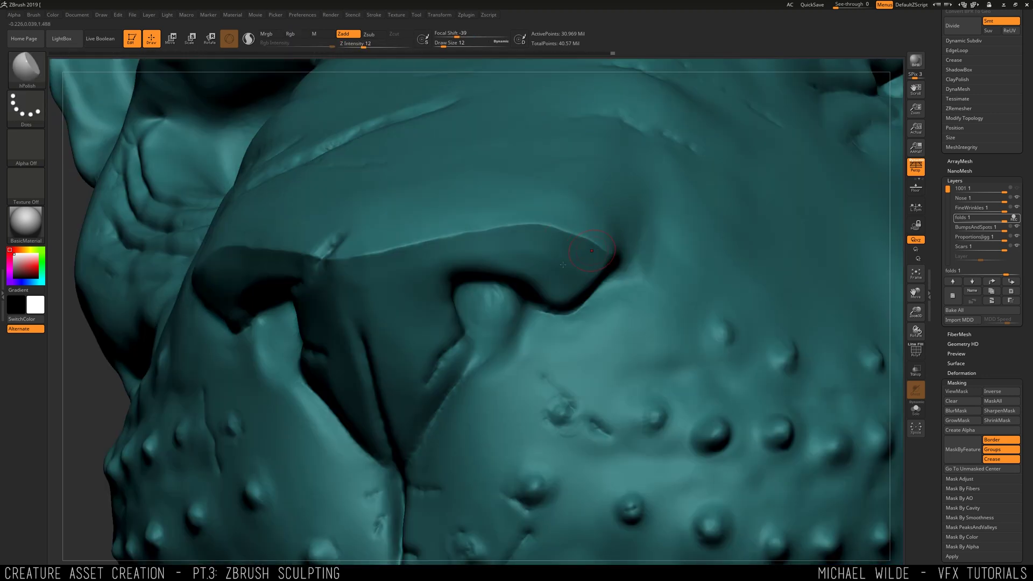
right_click_drag(563, 265, 683, 236)
mouse_move(699, 344)
right_mouse_down("ctrl")
mouse_move(764, 205)
mouse_move(748, 221)
mouse_move(644, 224)
right_mouse_up("ctrl")
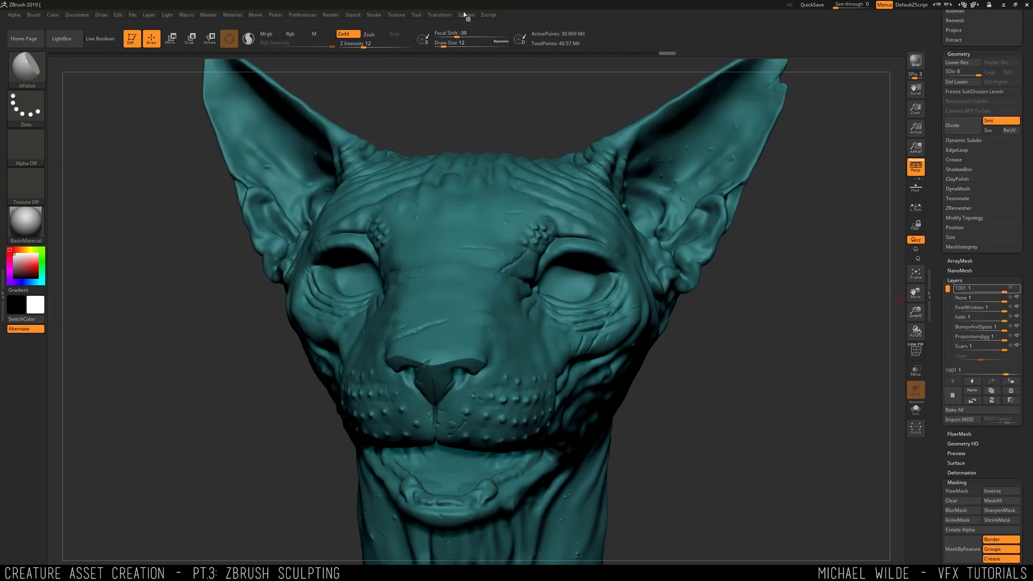
Step: Set the Multi Map Exporter's map size to 8192
left_click(466, 14)
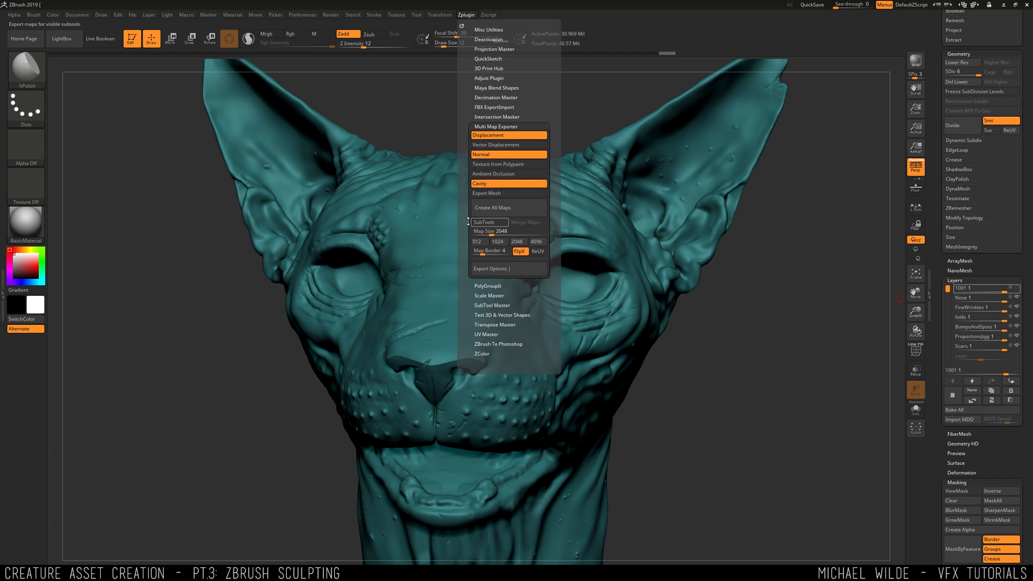
left_click(536, 242)
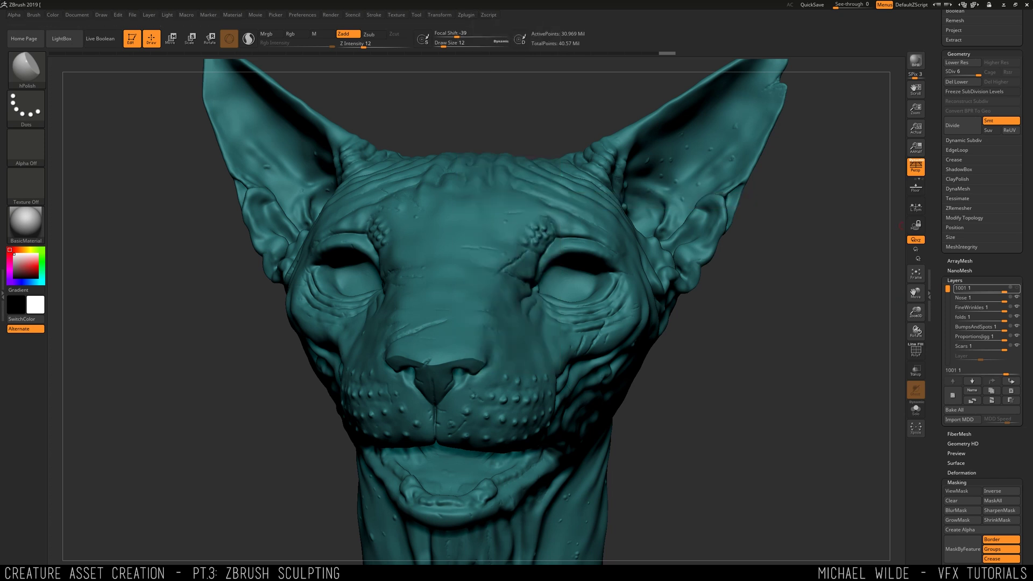
left_click(465, 14)
type("8192")
key("Return")
Step: Expand the export options for the normal, vector displacement and displacement maps, and set the normal map's SubDiv level to 3
left_click(466, 14)
left_click(491, 268)
left_click(501, 327)
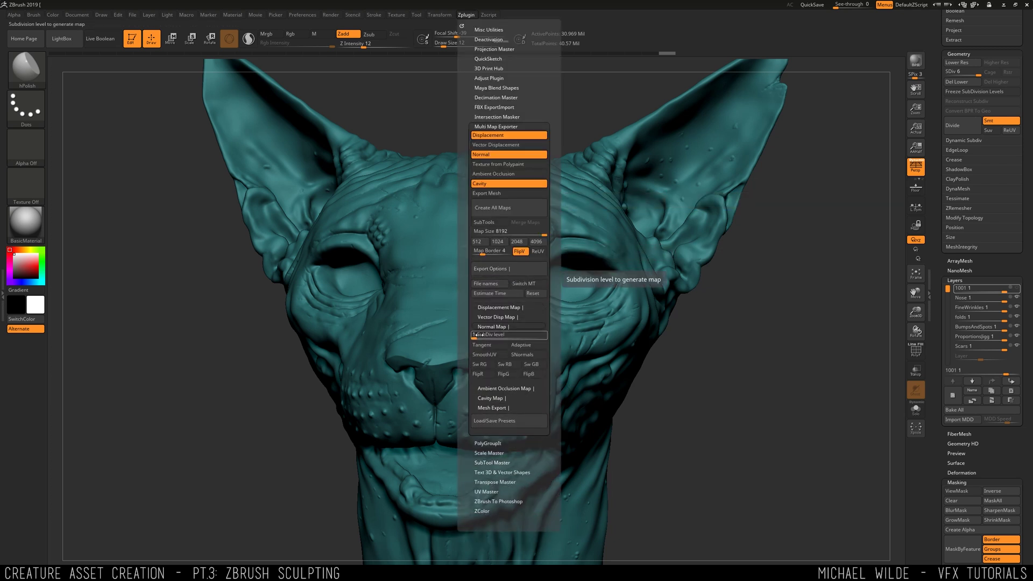
left_click(500, 317)
left_click(499, 307)
scroll(549, 380, "down", 2)
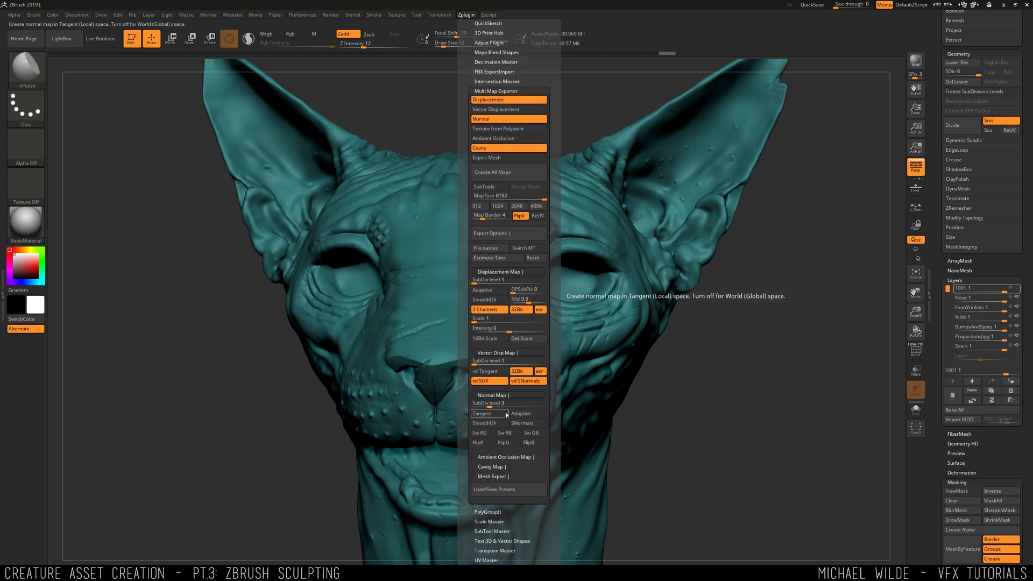
Step: Review the ambient occlusion and cavity map export options
left_click(510, 458)
left_click(510, 458)
left_click(494, 467)
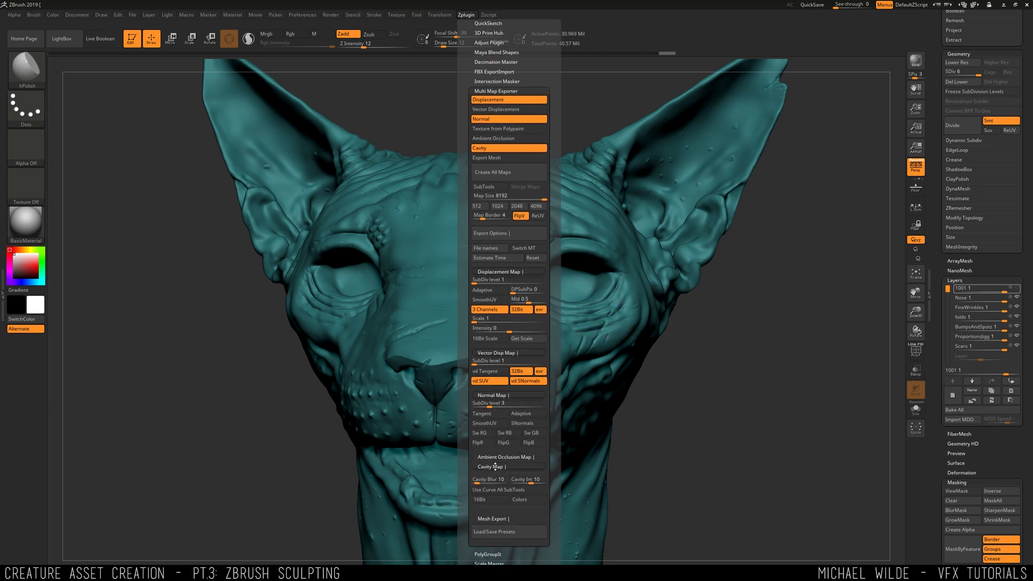
mouse_move(465, 15)
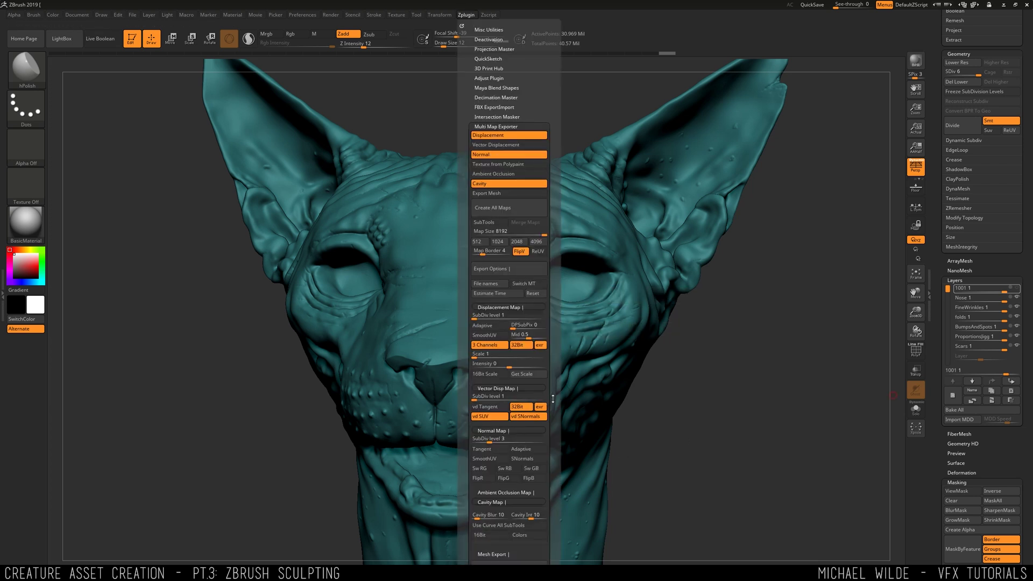
mouse_move(548, 217)
left_mouse_down()
mouse_move(547, 119)
mouse_move(548, 209)
left_mouse_up()
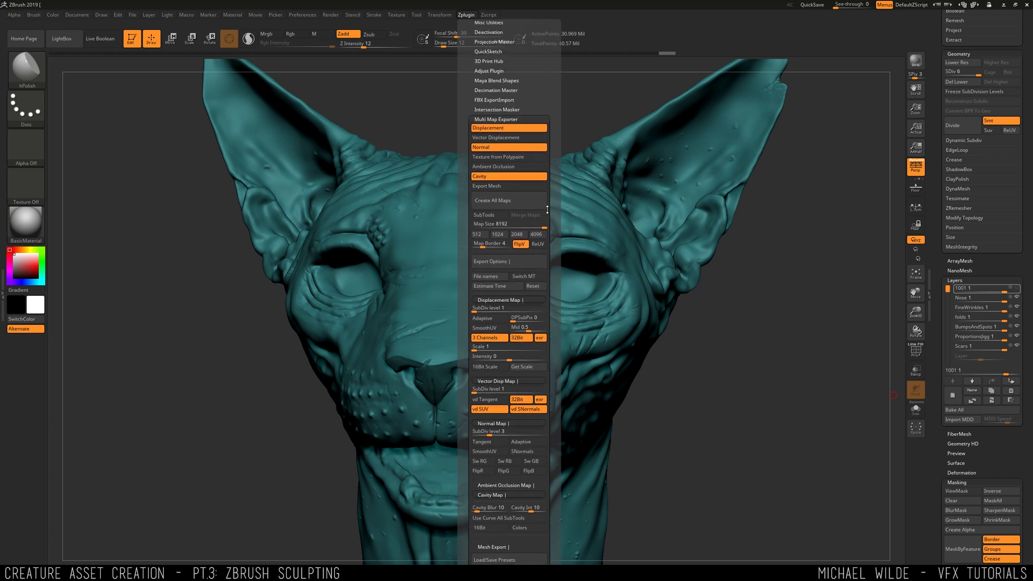
Step: Set the export file suffixes to _DSP for displacement, _NRM for normal, _AO for ambient occlusion and _CAV for cavity maps
left_click(499, 260)
left_click(493, 168)
key("Return")
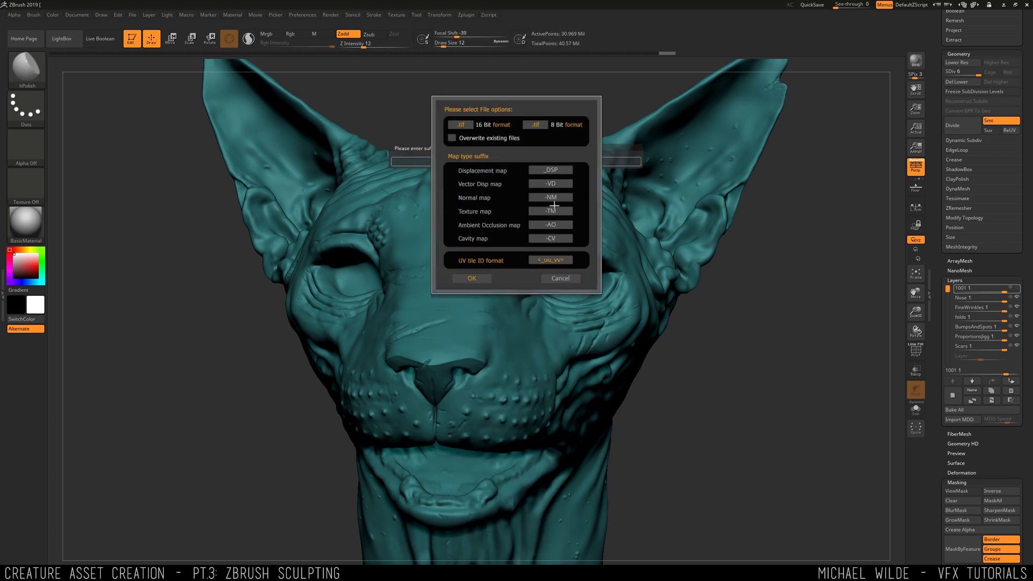
left_click(554, 226)
key("Return")
Step: Set the suffixes to _VDISP for vector displacement and _ZDSP for displacement, use <UDIM> as UV tile ID format, and accept the file options
left_click(560, 185)
type("V")
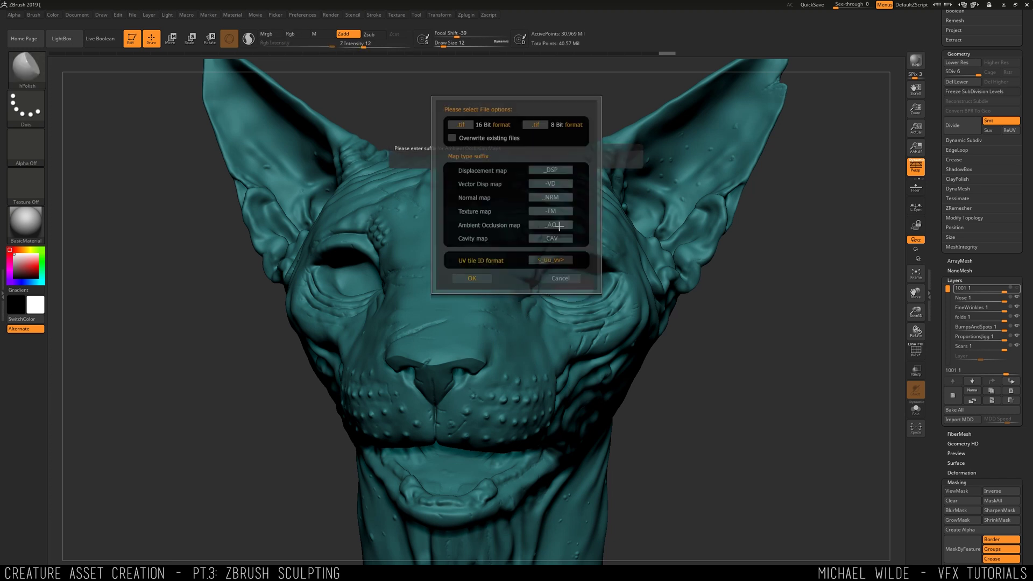
key("BackSpace")
type("_VDISP")
key("Return")
left_click(558, 169)
type("_ZDSP")
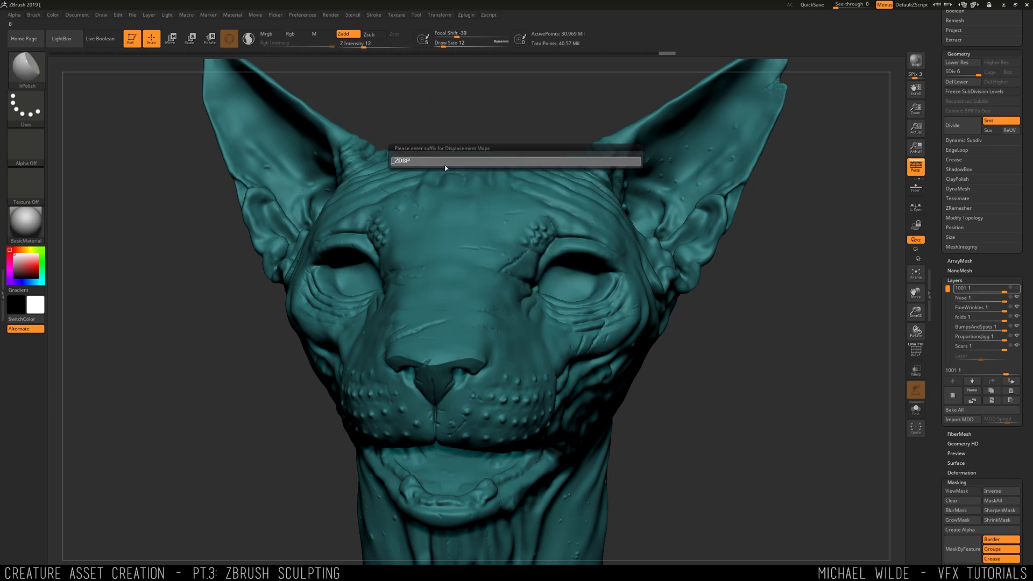
key("Return")
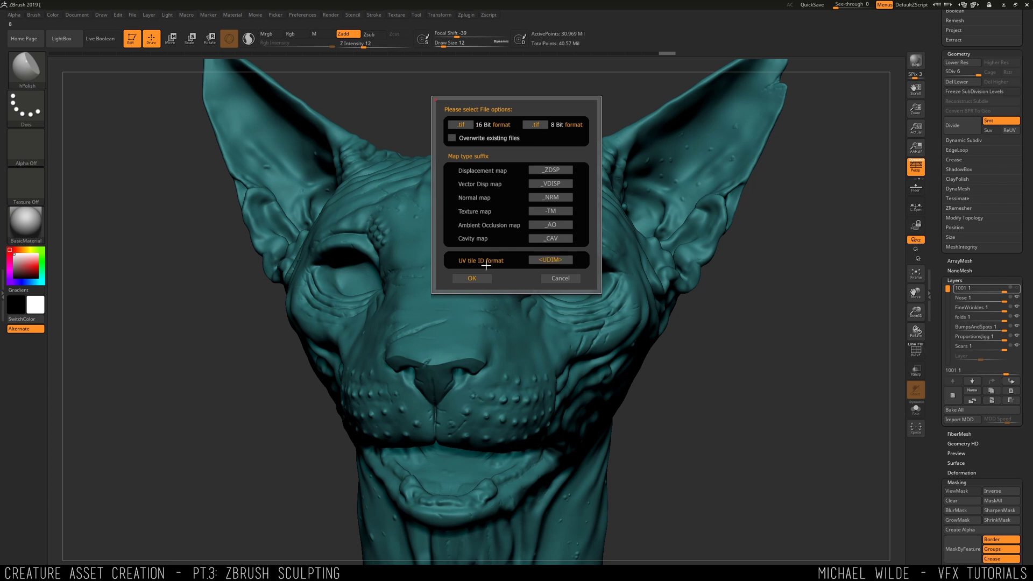
left_click(481, 277)
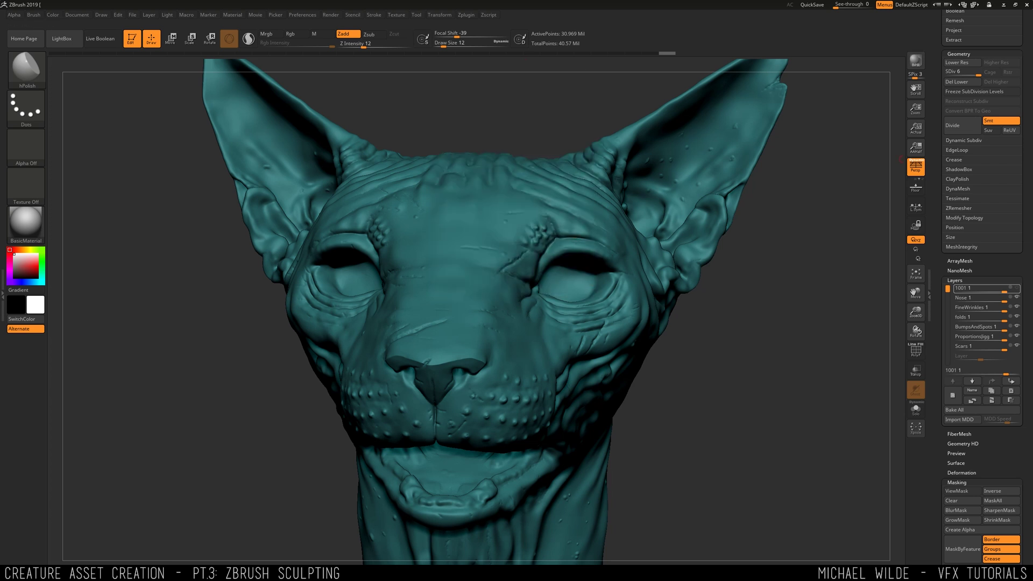
Step: Review the complete Multi Map Exporter settings for the displacement, normal and cavity maps
left_click(473, 16)
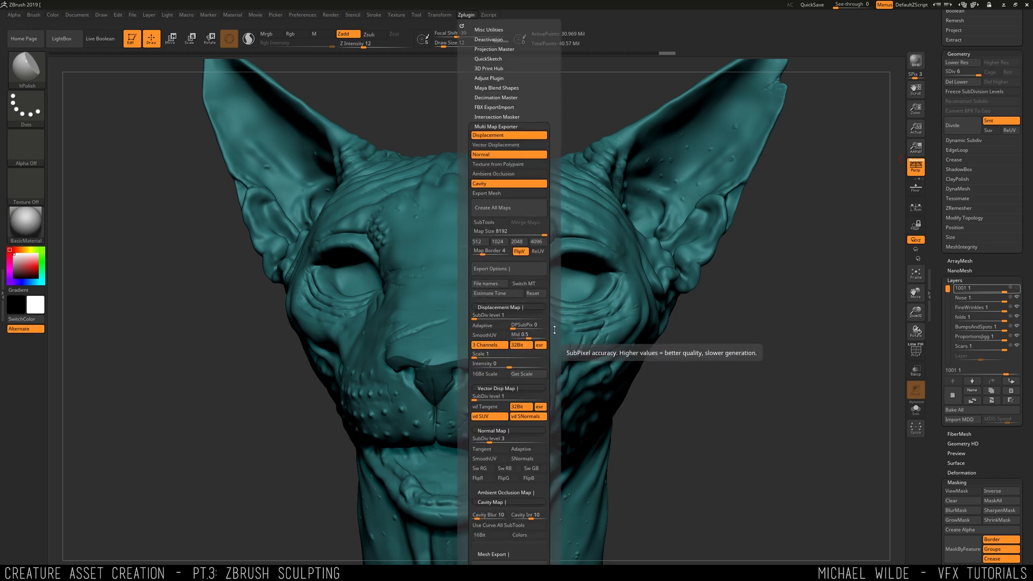
scroll(553, 298, "down", 2)
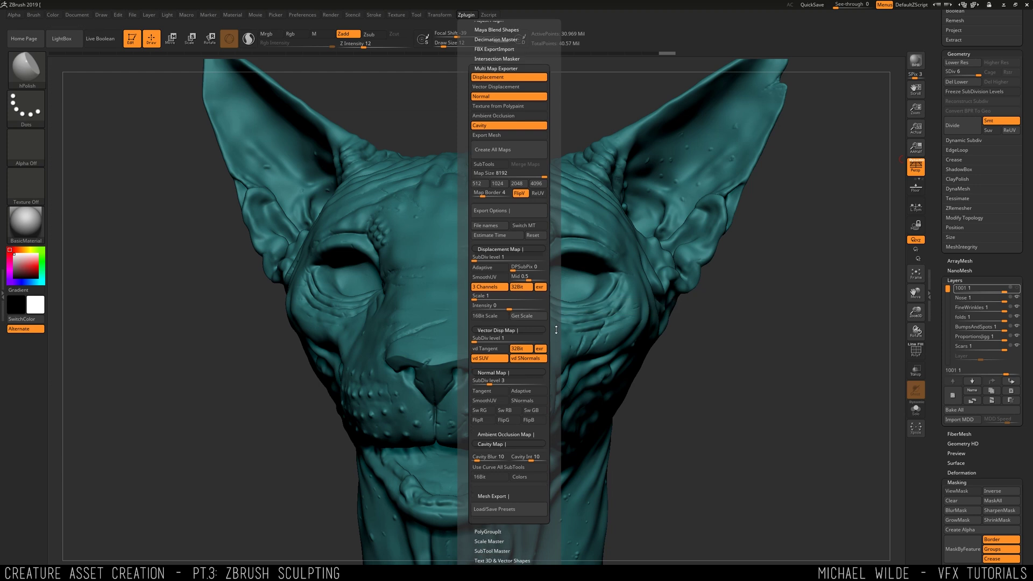
left_click(466, 14)
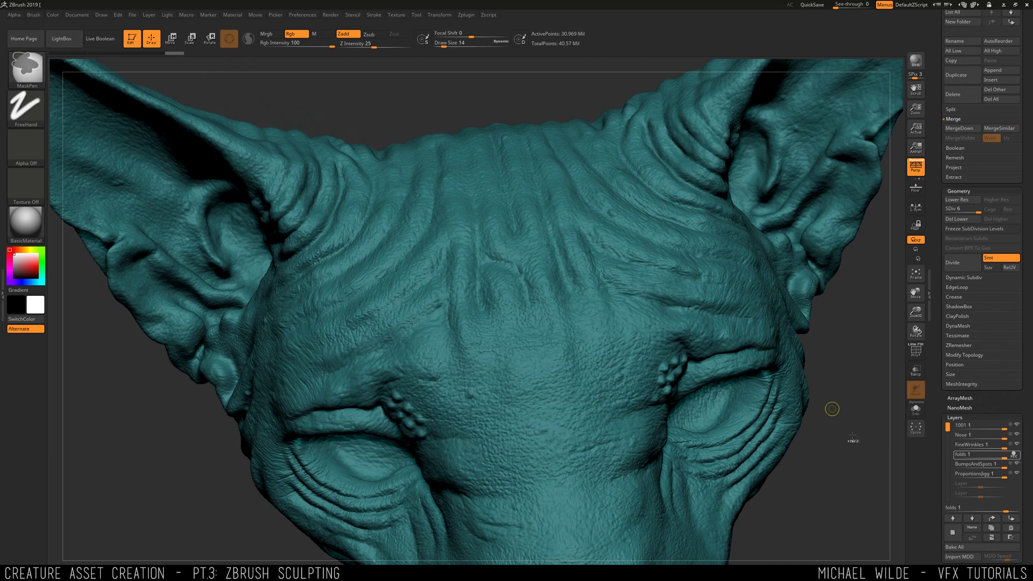
Step: Carve wrinkles across the forehead and crown on the folds layer with the DamStandard brush in Zsub mode at Z Intensity 14
left_click_drag(939, 466, 939, 236)
right_click_drag(387, 303, 339, 336)
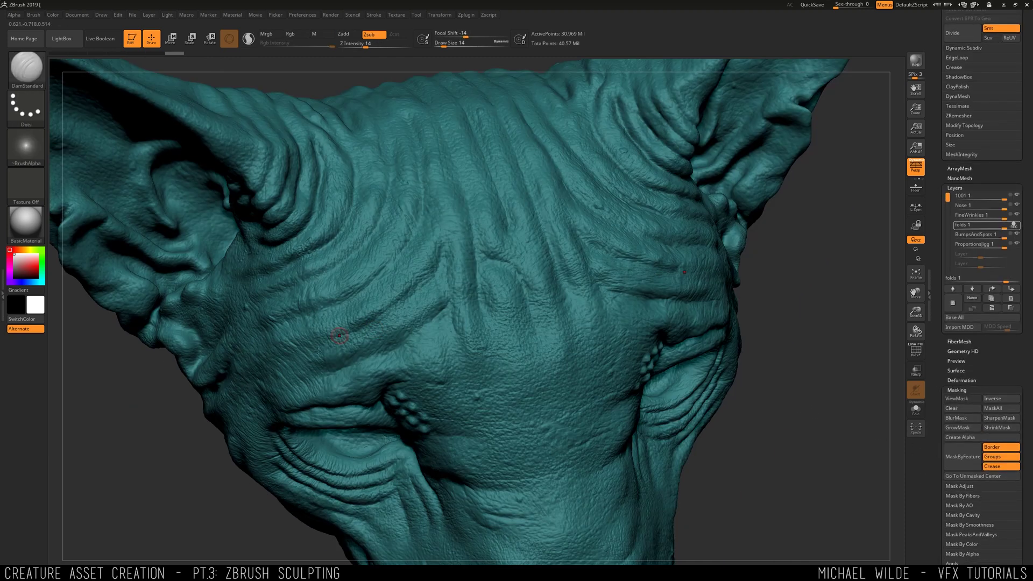
right_click_drag(764, 261, 541, 326)
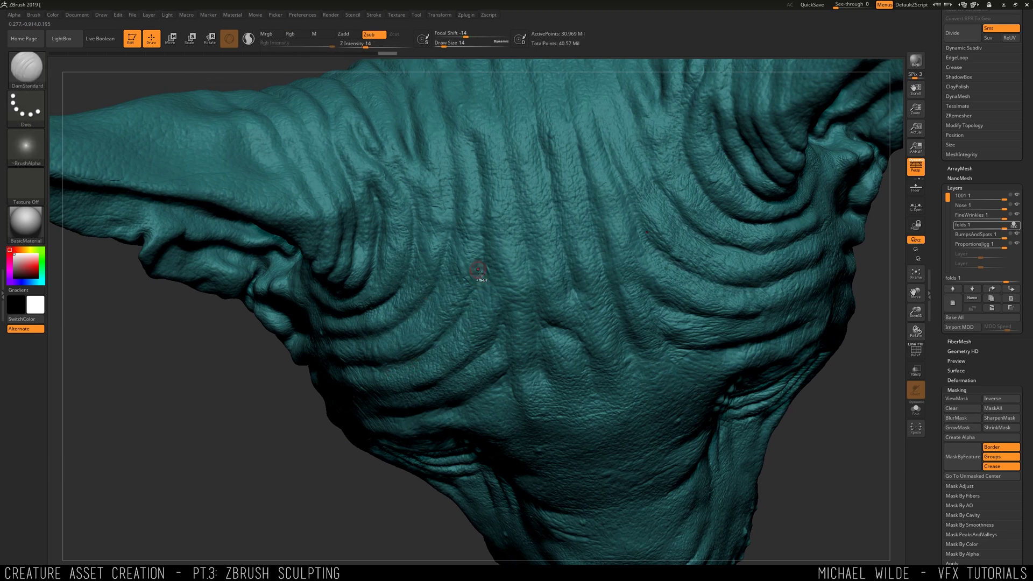
key("ctrl+z")
key("ctrl+shift+z")
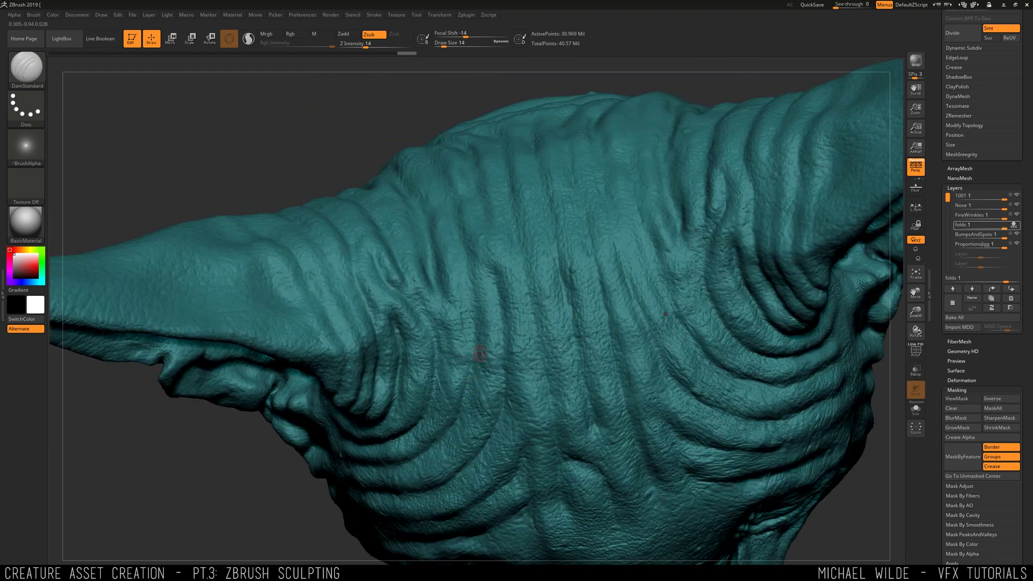
left_click_drag(328, 133, 533, 285)
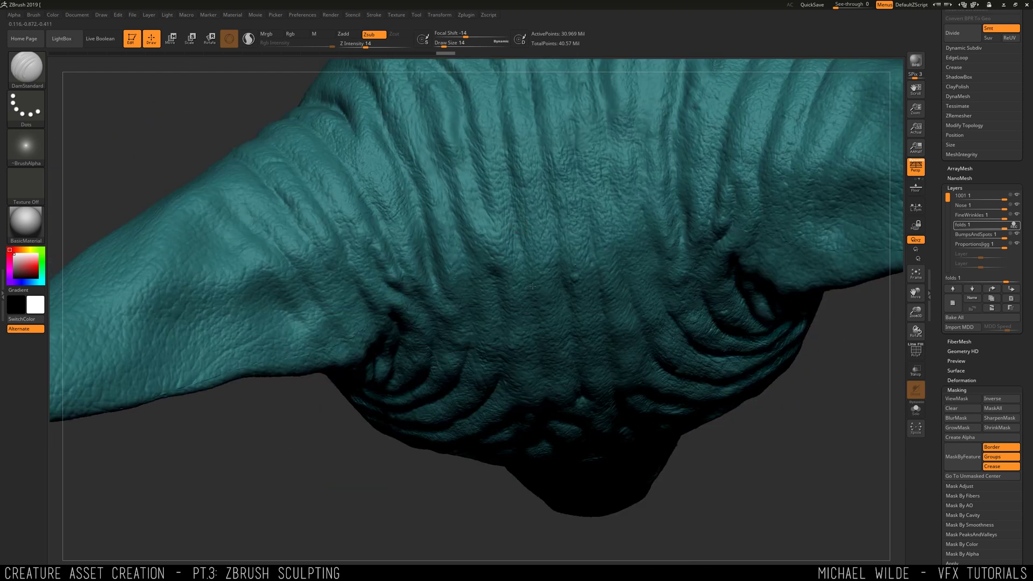
right_click_drag(478, 191, 469, 330, "alt")
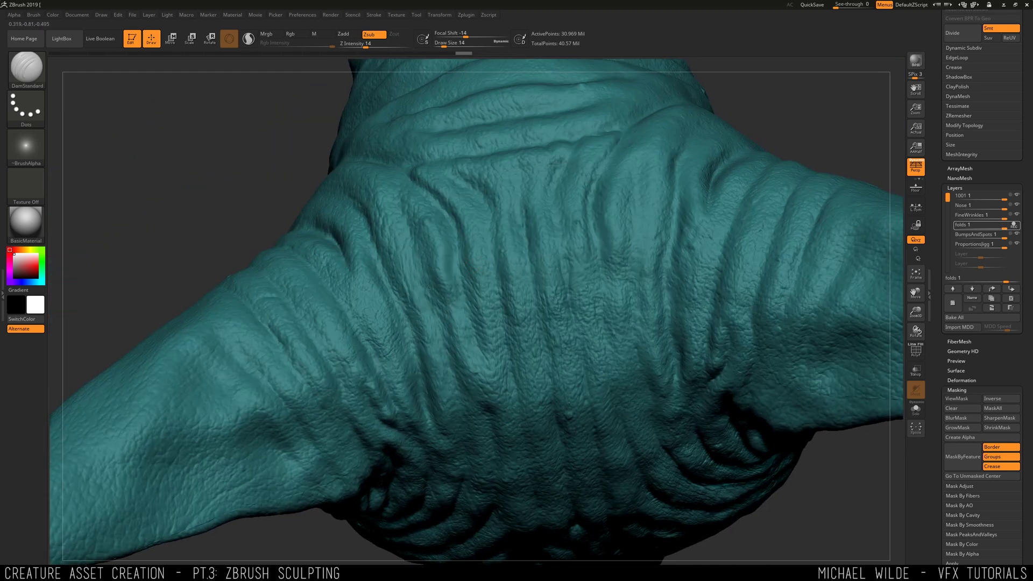
mouse_move(428, 289)
right_mouse_down("ctrl")
mouse_move(650, 201)
mouse_move(503, 214)
mouse_move(386, 350)
mouse_move(301, 269)
mouse_move(392, 339)
mouse_move(403, 274)
mouse_move(430, 322)
right_mouse_up("ctrl")
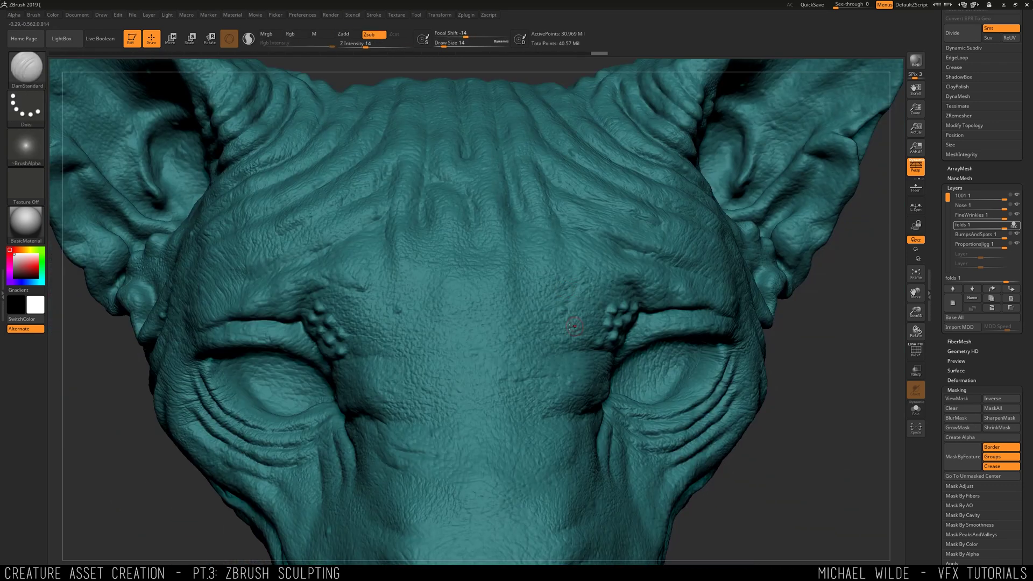
Step: Carve further skin creases around the brows, face and mouth on the folds layer with the DamStandard brush
key("ctrl+shift+z")
key("ctrl+shift+z")
key("ctrl+shift+z")
key("ctrl+shift+z")
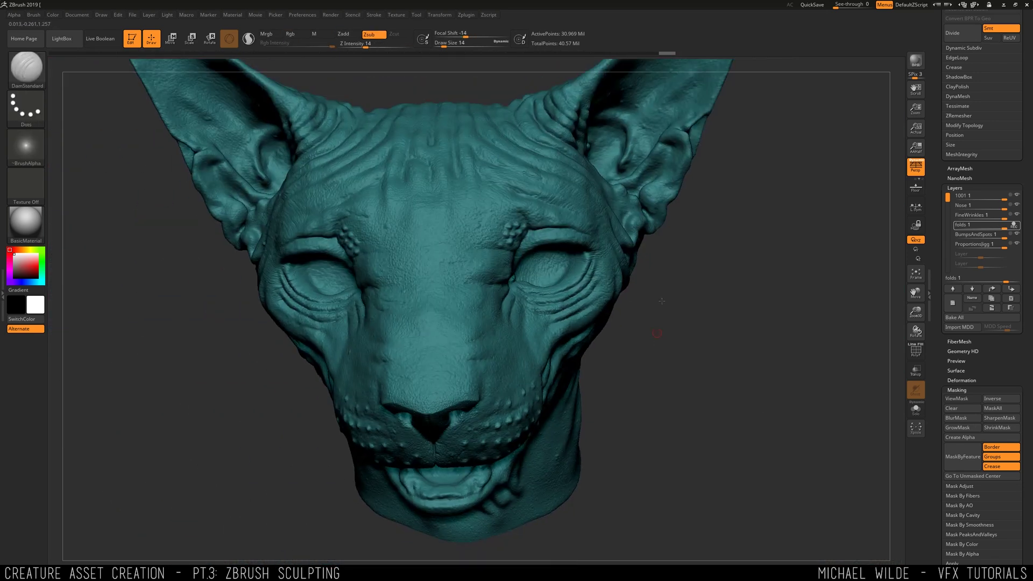
key("ctrl+shift+z")
key("ctrl+shift+z")
key("ctrl+shift+z")
key("ctrl+shift+z")
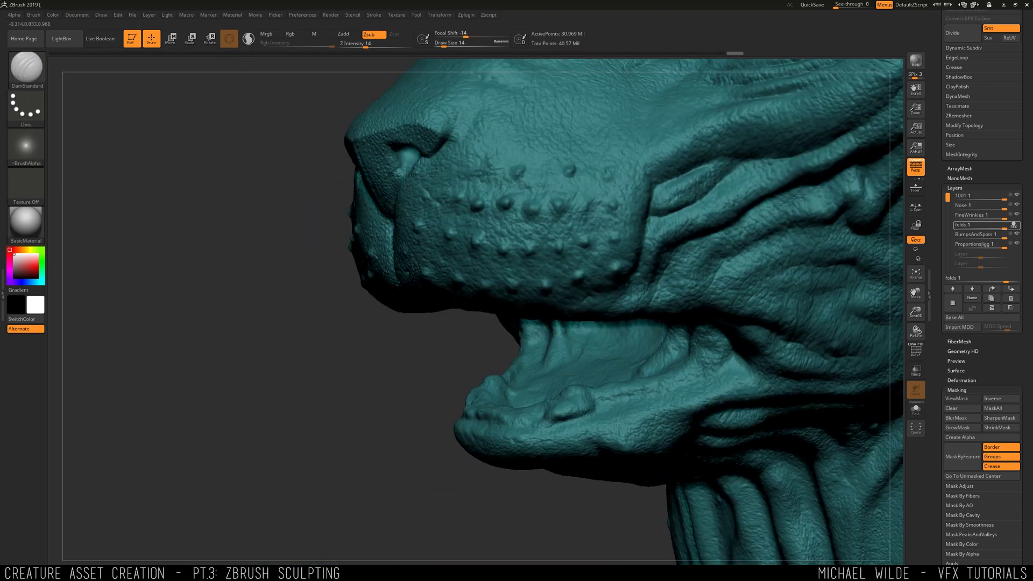
key("ctrl+shift+z")
key("ctrl+shift+z")
key("ctrl+shift+z")
key("ctrl+shift+z")
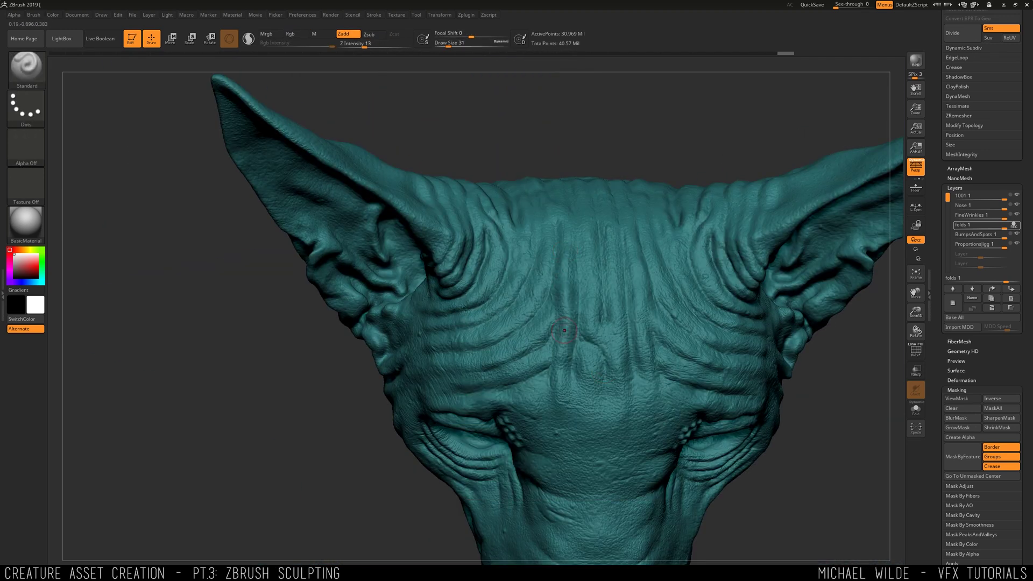
Step: Build up soft folds between the ears and across the crown with the Standard brush at Z Intensity 8
key("ctrl+z")
key("ctrl+shift+z")
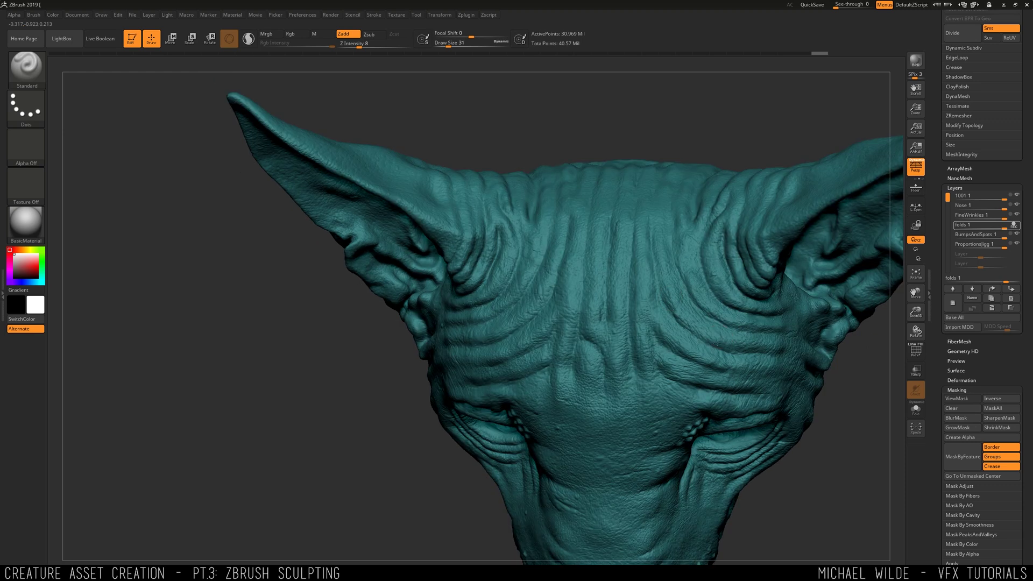
key("ctrl+shift+z")
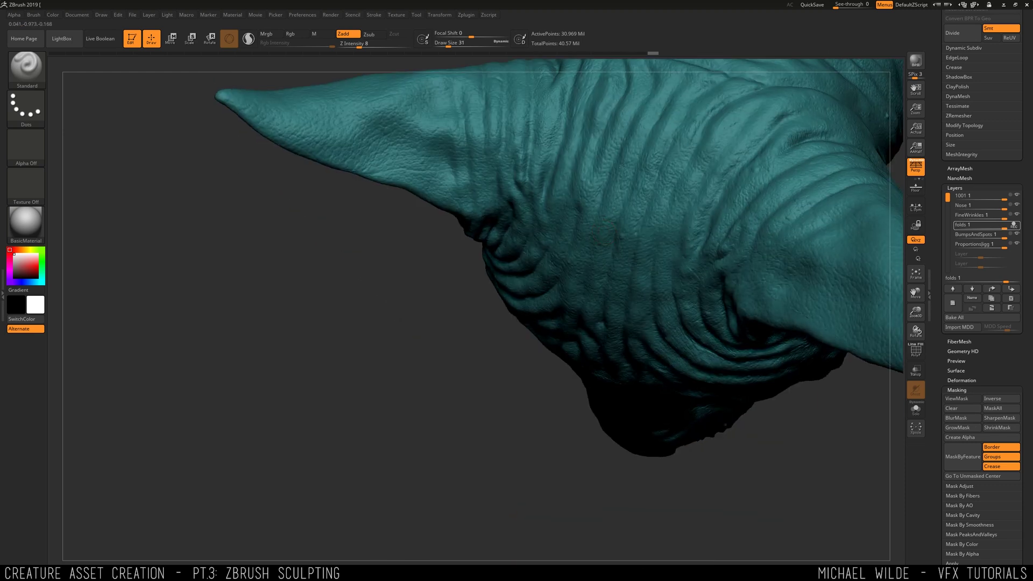
key("ctrl+z")
key("ctrl+z")
key("ctrl+z")
key("ctrl+z")
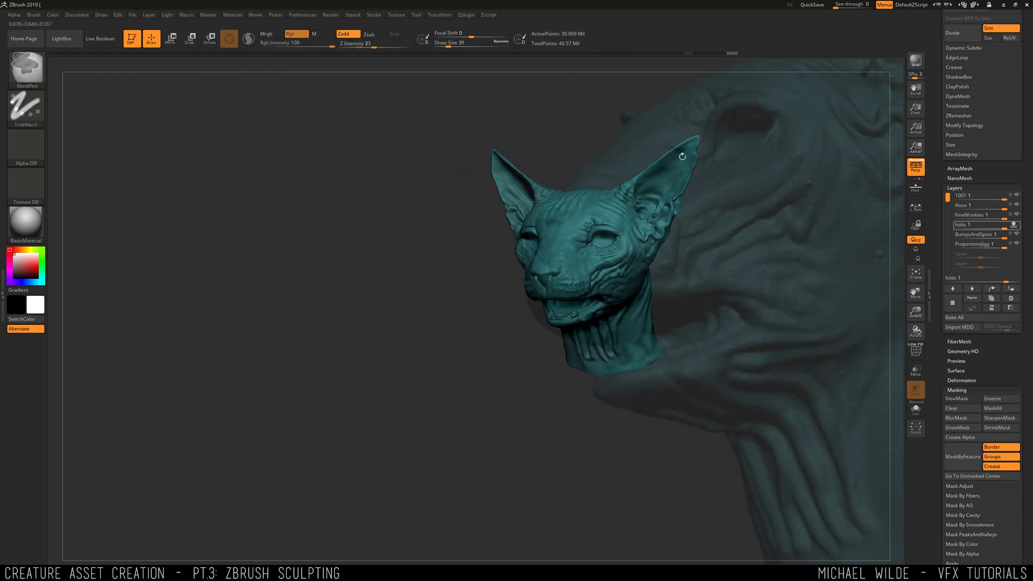
Step: Build up the folds behind the ears and down the back of the neck with the Standard brush
key("ctrl+shift+z")
key("ctrl+shift+z")
key("ctrl+shift+z")
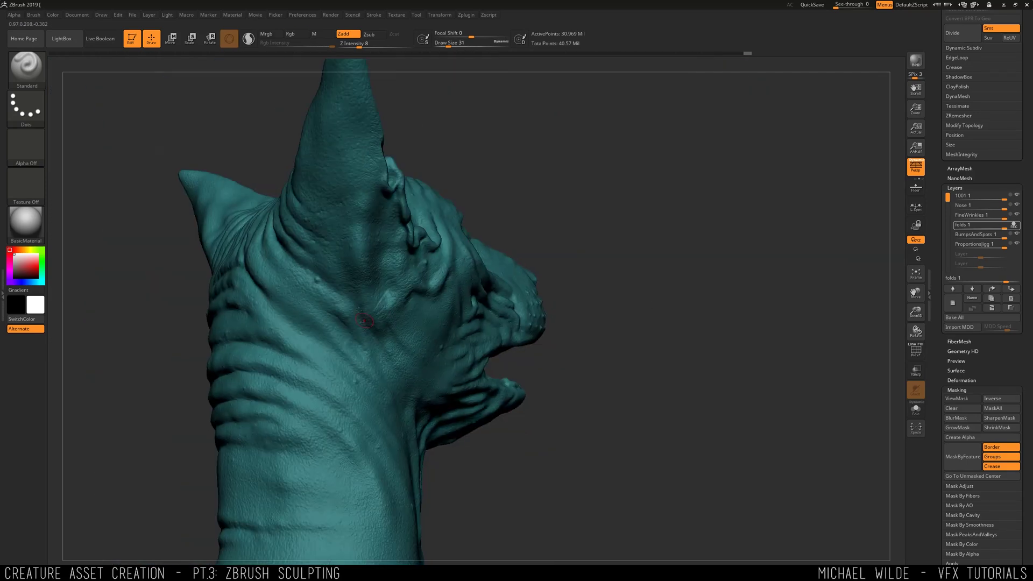
key("ctrl+shift+z")
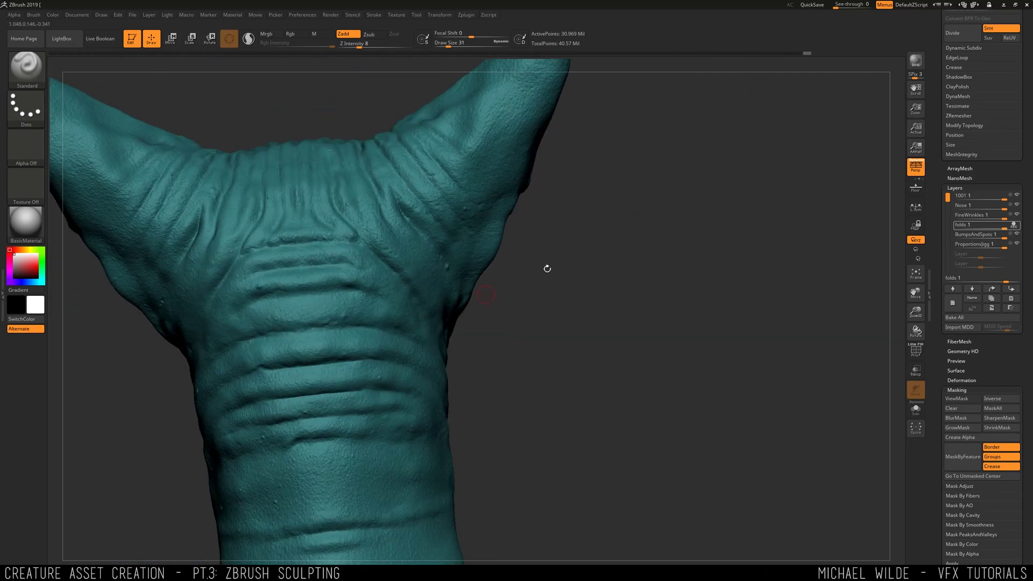
left_click_drag(547, 269, 328, 278)
key("ctrl+shift+z")
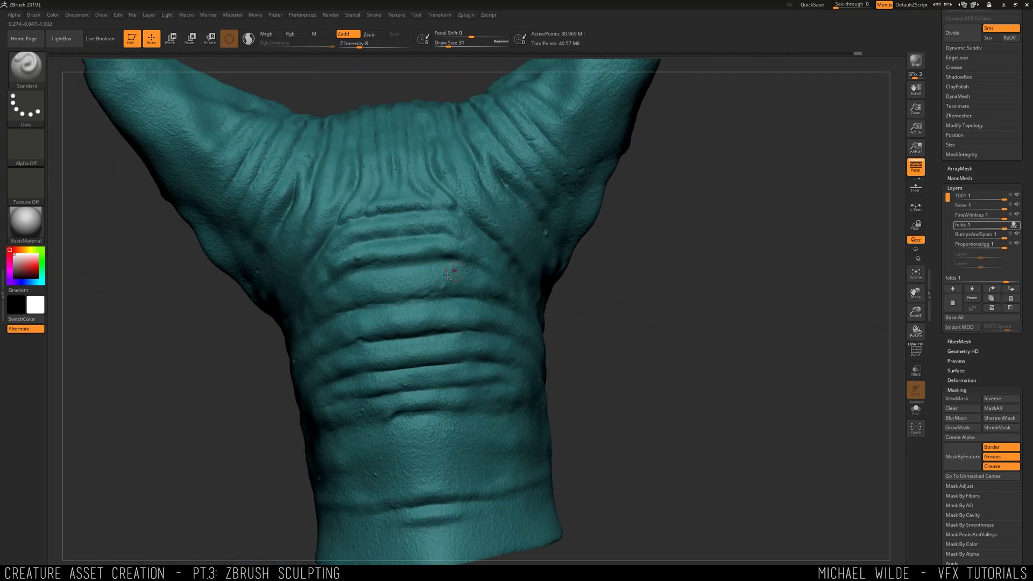
key("ctrl+shift+z")
key("ctrl+shift+z")
key("ctrl+shift+z")
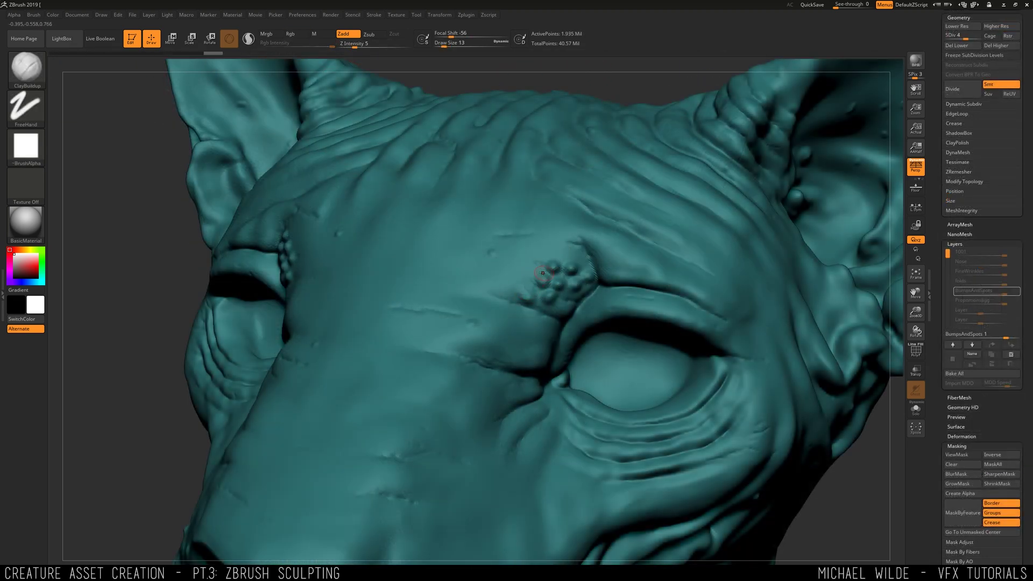
Step: Refine the bump cluster above the eye with the ClayBuildup brush at Z Intensity 5, and bring up the Morph Target settings
key("shift")
left_click_drag(569, 276, 575, 281)
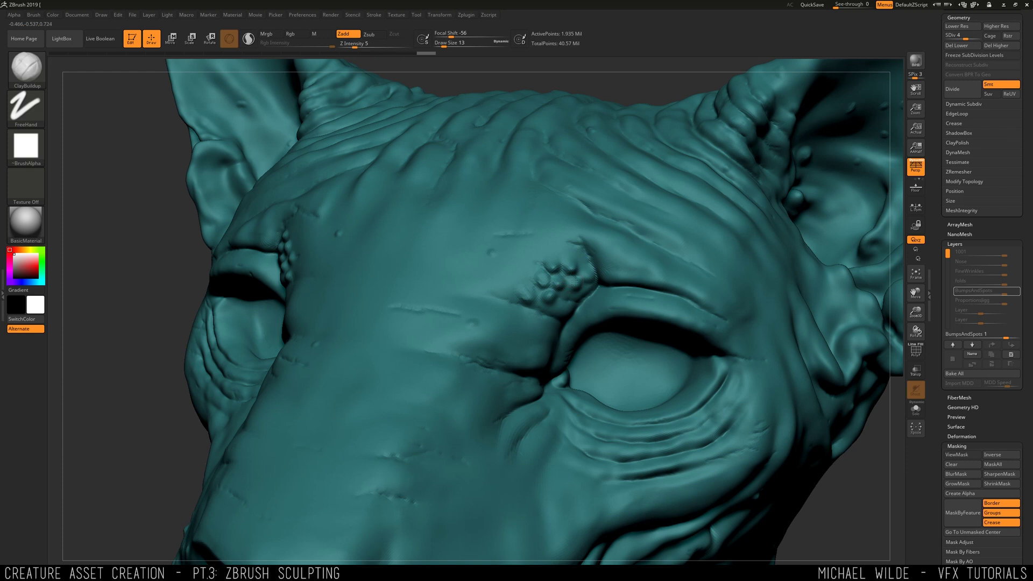
right_click_drag(401, 274, 445, 259)
scroll(965, 419, "down", 5)
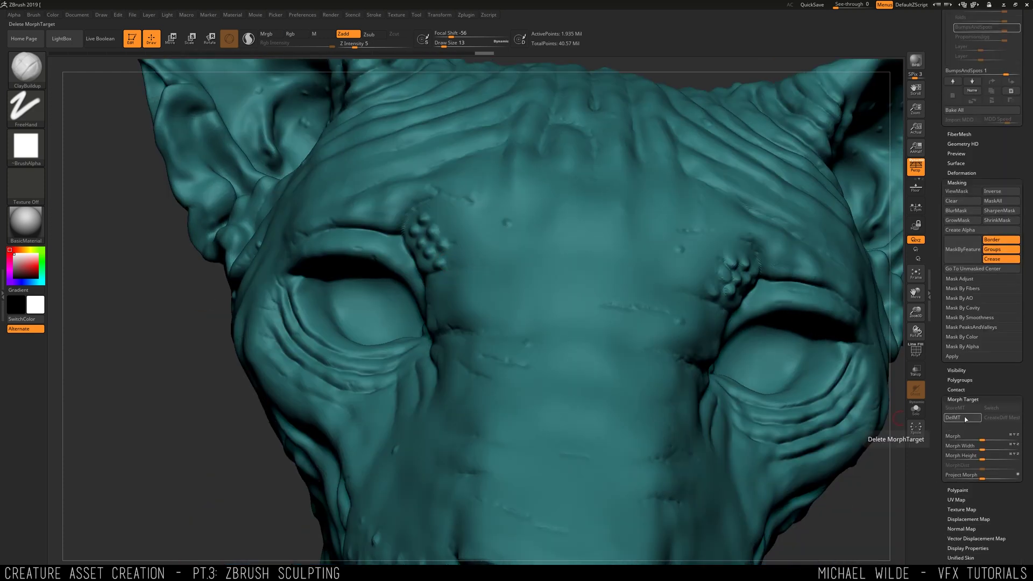
key("shift")
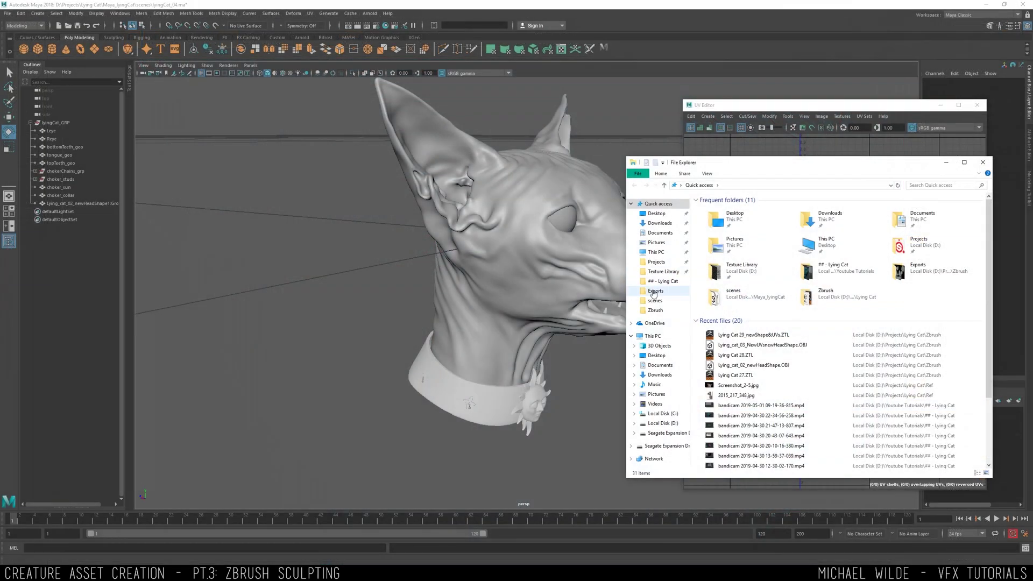
Step: Open the sphynx kitten close-up from the Lying Cat project's Ref folder and turn the Maya head to a matching profile beside it
left_click(656, 262)
double_click(719, 228)
double_click(764, 272)
double_click(765, 286)
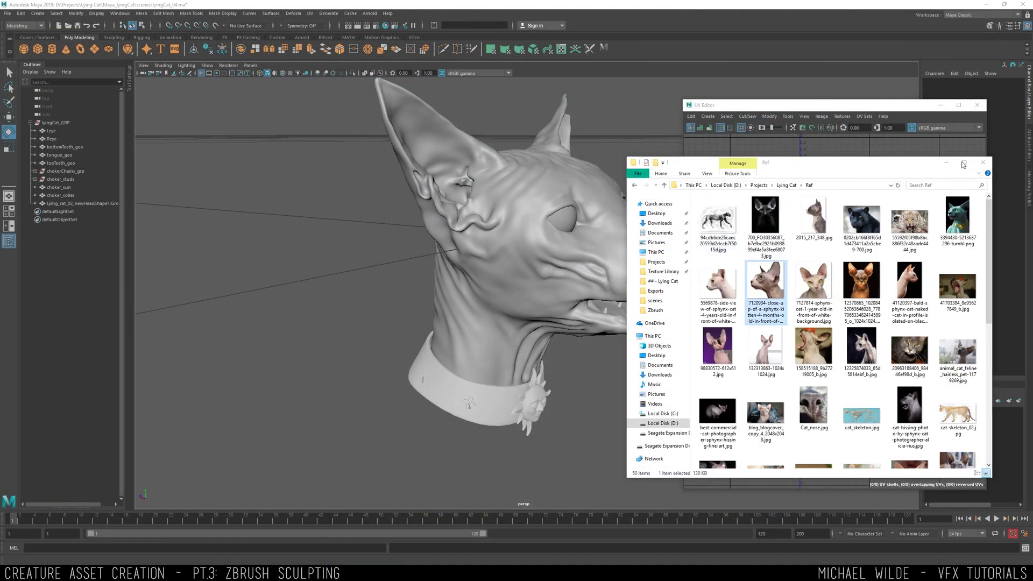
left_click_drag(1027, 160, 354, 125)
left_click(570, 195)
left_click_drag(570, 195, 507, 229, "alt")
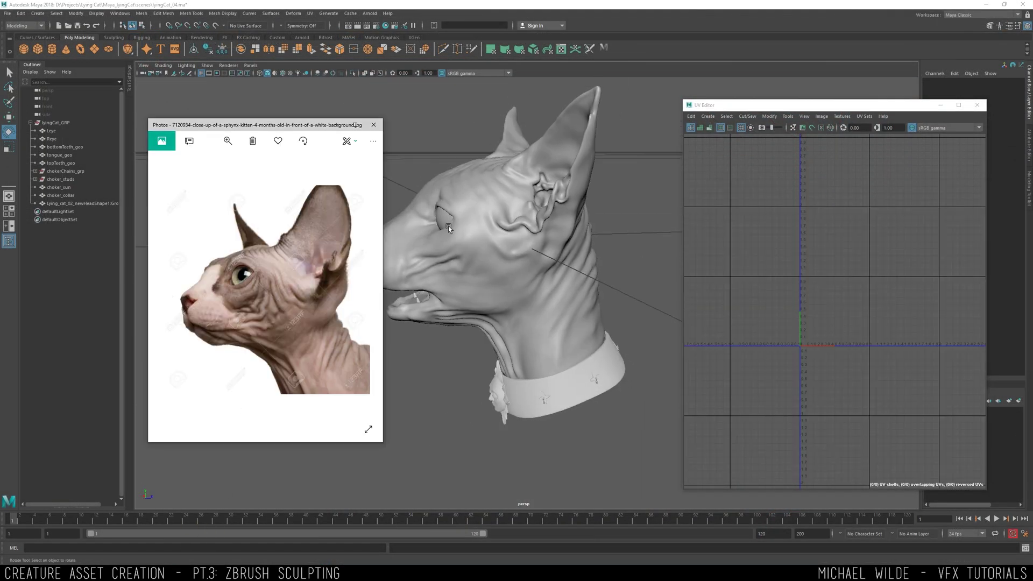
middle_click_drag(493, 182, 534, 193, "alt")
Step: Look through the cat face and nose reference photos and compare them with the Maya head's profile
left_click(248, 261)
key("Right")
key("Right")
key("Right")
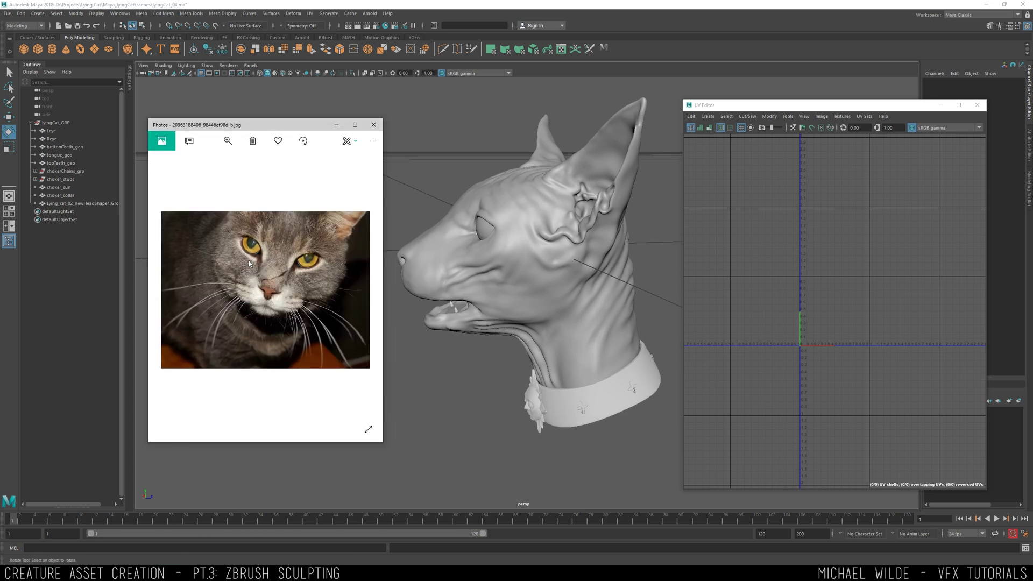
key("Right")
key("Right")
key("Right")
key("Right")
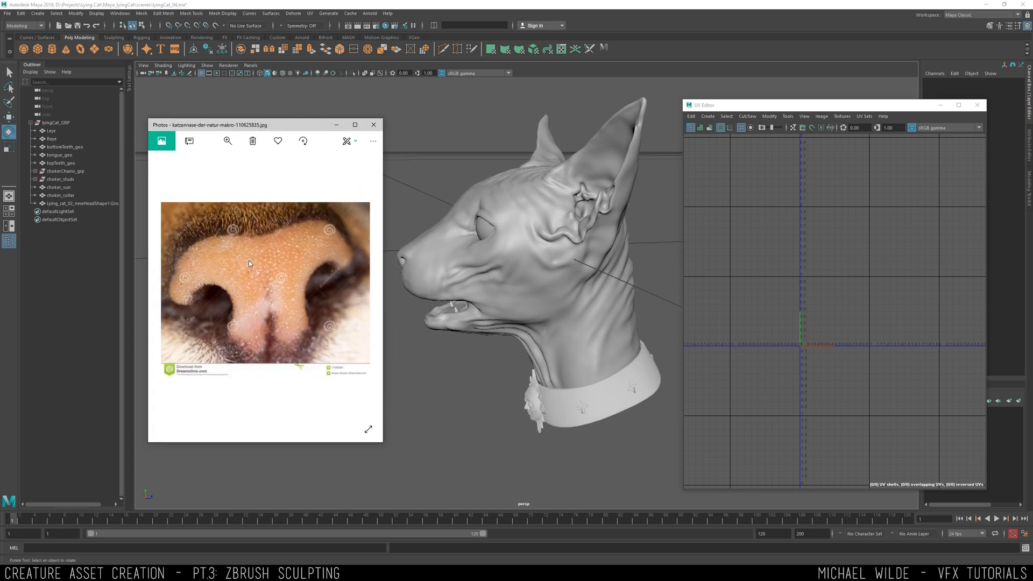
key("Right")
key("Right")
key("Right")
left_click_drag(484, 242, 506, 225, "alt")
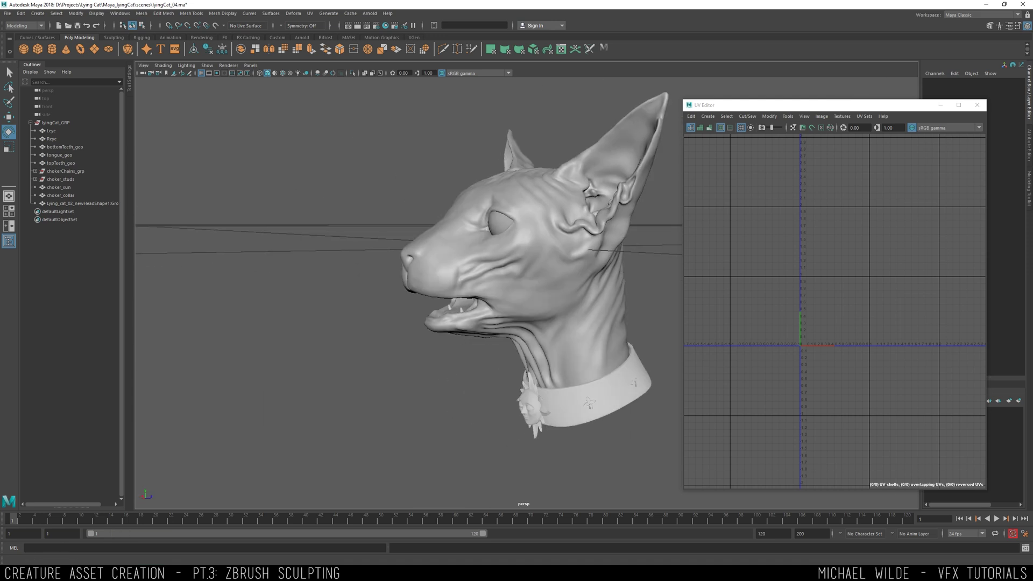
Step: Switch to ZBrush and apply BasicMaterial to the cat head
key("super")
type("zbrush")
key("Return")
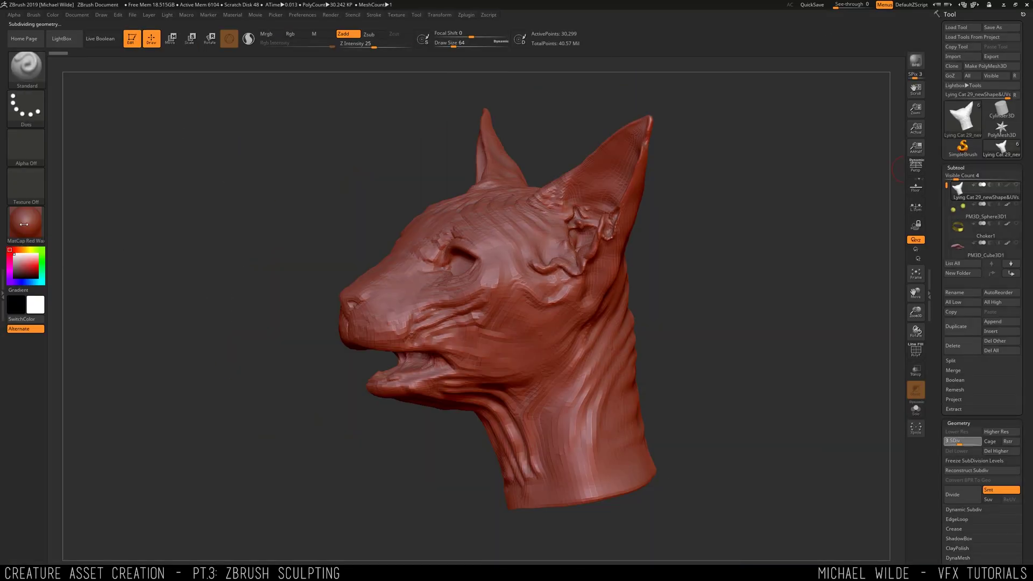
left_click(16, 220)
left_click(78, 394)
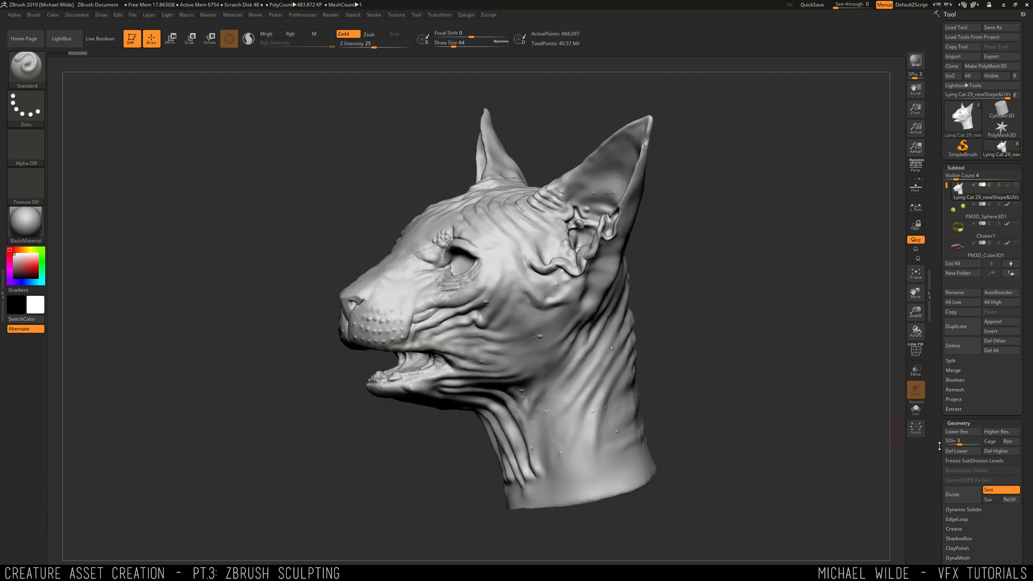
Step: Expand the head's sculpt layers and activate recording on the Proportions layer at subdivision level 6
left_click_drag(1008, 463, 1008, 348)
left_click(957, 535)
left_click_drag(1008, 528, 1008, 355)
left_click(1013, 409)
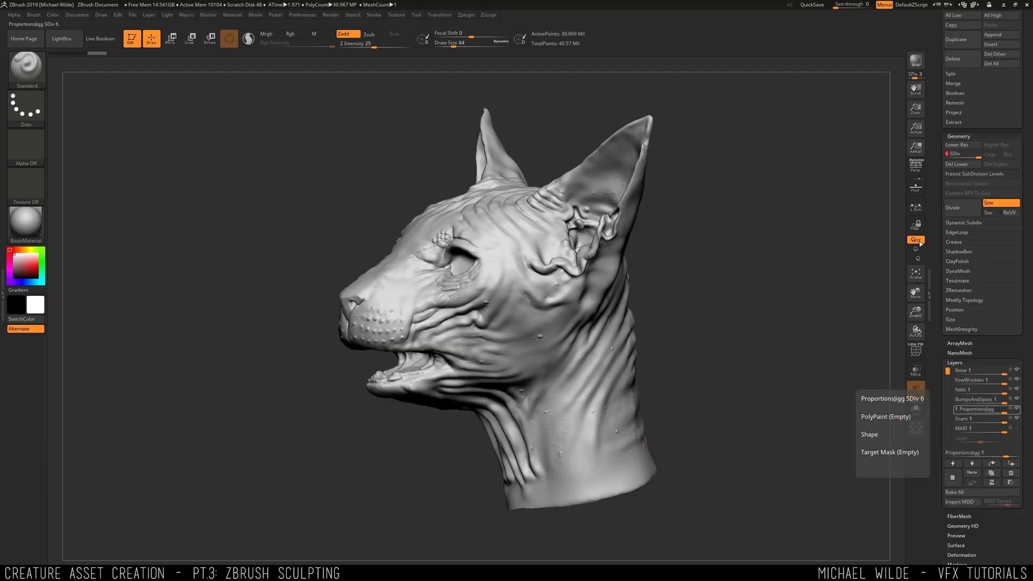
Step: Select the Move brush with a draw size of 602 and position the head in profile for proportion changes
left_click_drag(796, 265, 730, 266, "shift")
key("b")
key("m")
key("v")
key("space")
mouse_move(291, 328)
left_mouse_down()
mouse_move(321, 327)
mouse_move(344, 302)
left_mouse_up()
left_click_drag(231, 322, 323, 325, "shift")
left_click_drag(828, 301, 694, 313)
Step: Bring up the reference photos beside the sculpt and browse to the seated sphynx cat profile picture
key("super")
left_click(258, 573)
key("Right")
key("Right")
key("Right")
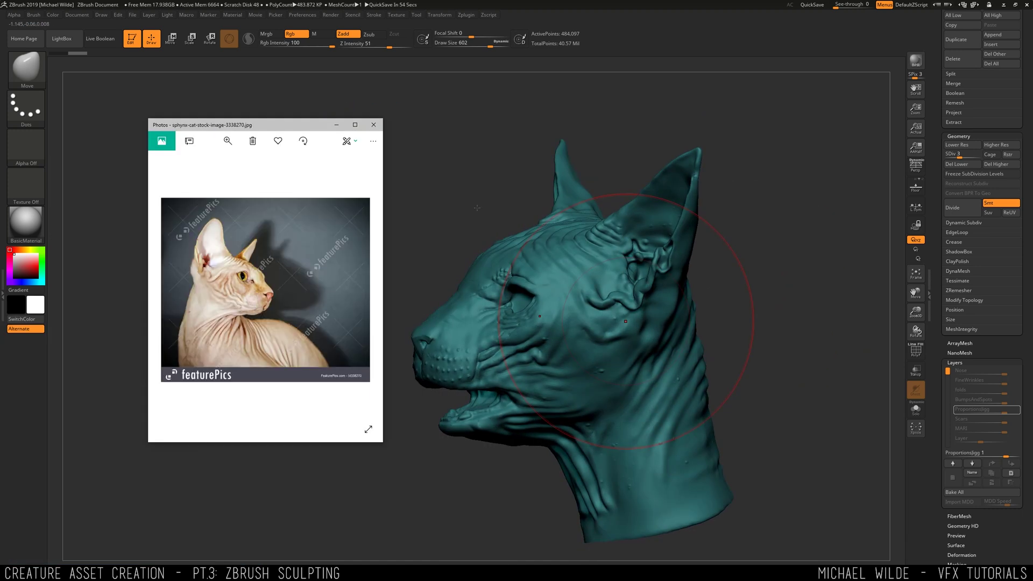
Step: Browse the reference photos through the pair of sphynx cats and the hissing sphynx profile to compare with the head
left_click_drag(477, 207, 543, 223)
left_click(255, 572)
key("Right")
key("Right")
key("Right")
key("Right")
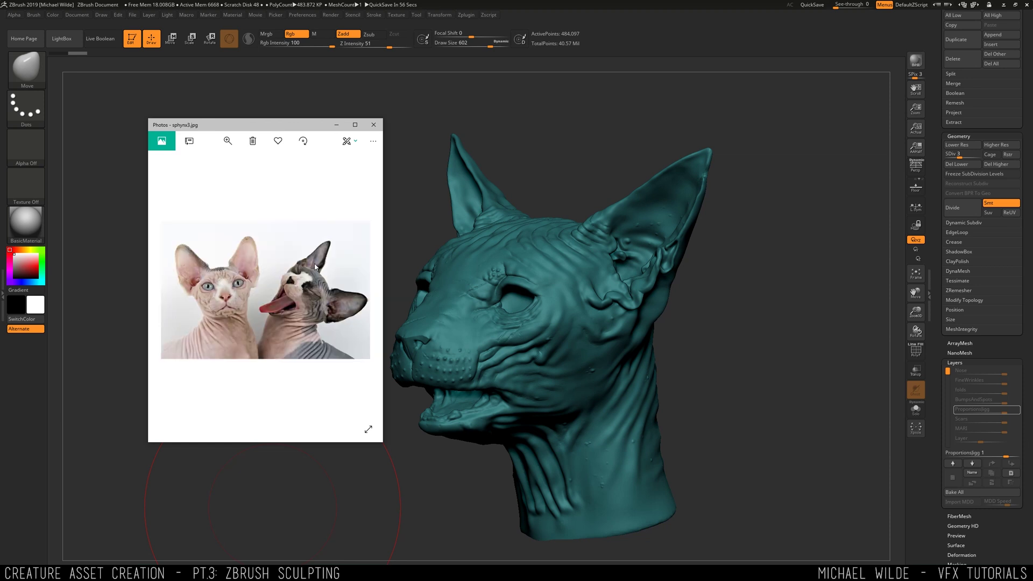
key("Right")
key("Right")
key("Right")
key("Right")
key("Right")
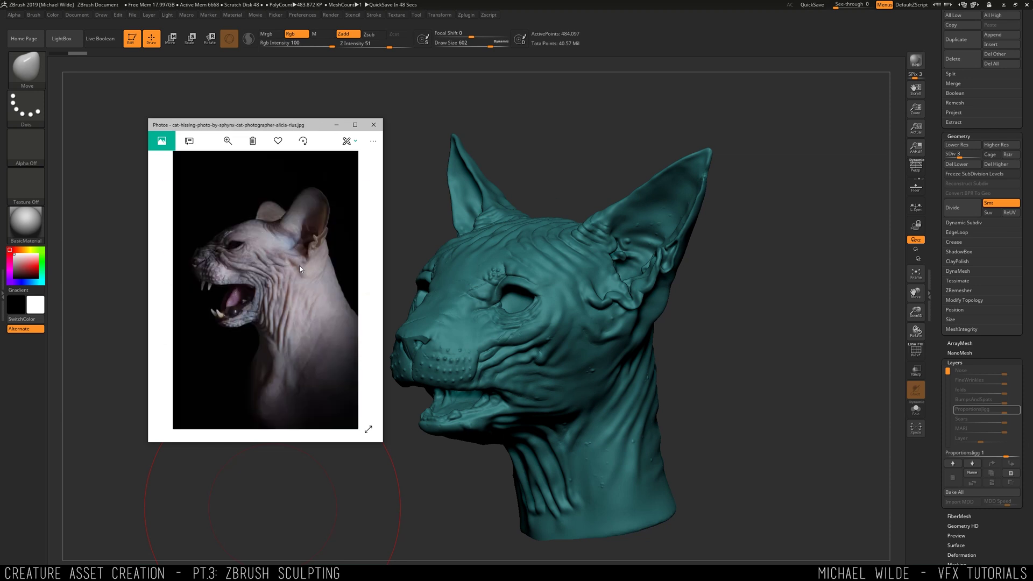
key("Right")
key("Right")
key("Right")
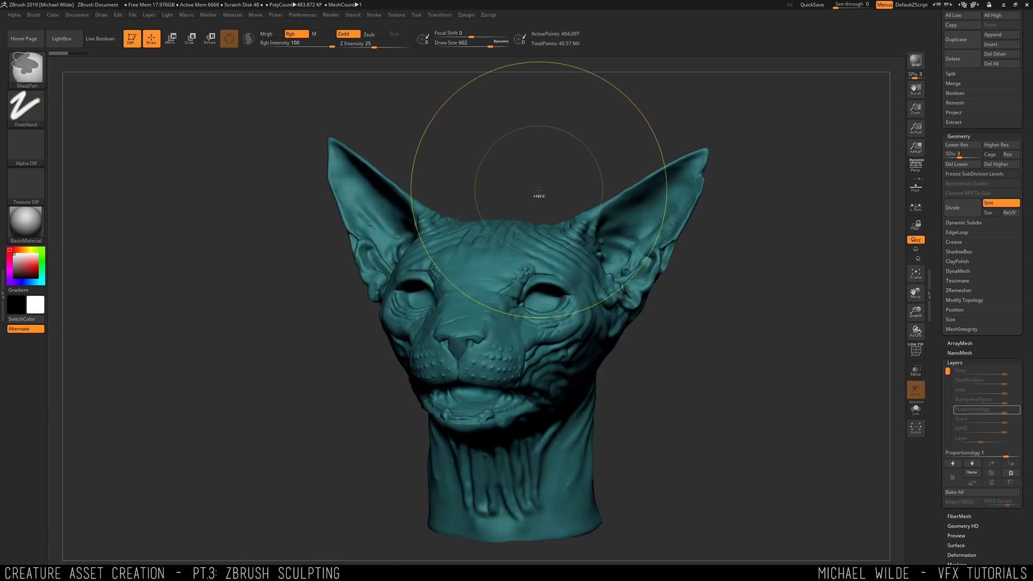
Step: Toggle the last sculpting change off and on to compare the head's proportions
left_click_drag(177, 328, 334, 361)
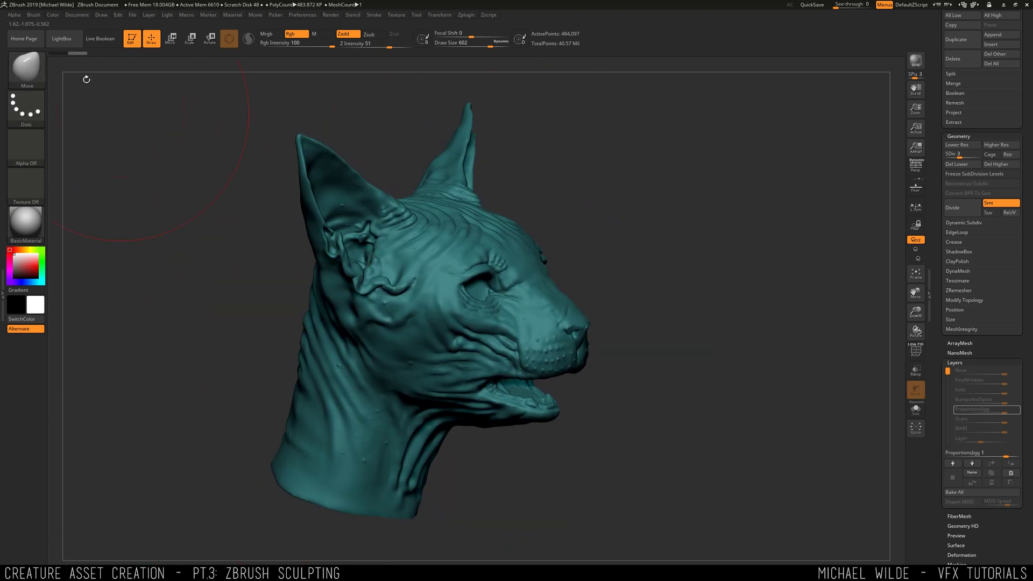
key("ctrl+z")
key("ctrl+shift+z")
key("ctrl+z")
Step: Reduce the Move brush's draw size to 274 and check the muzzle from the front and above
mouse_move(630, 255)
left_mouse_down()
mouse_move(408, 258)
mouse_move(516, 258)
left_mouse_up()
key("space")
left_click_drag(468, 331, 454, 331)
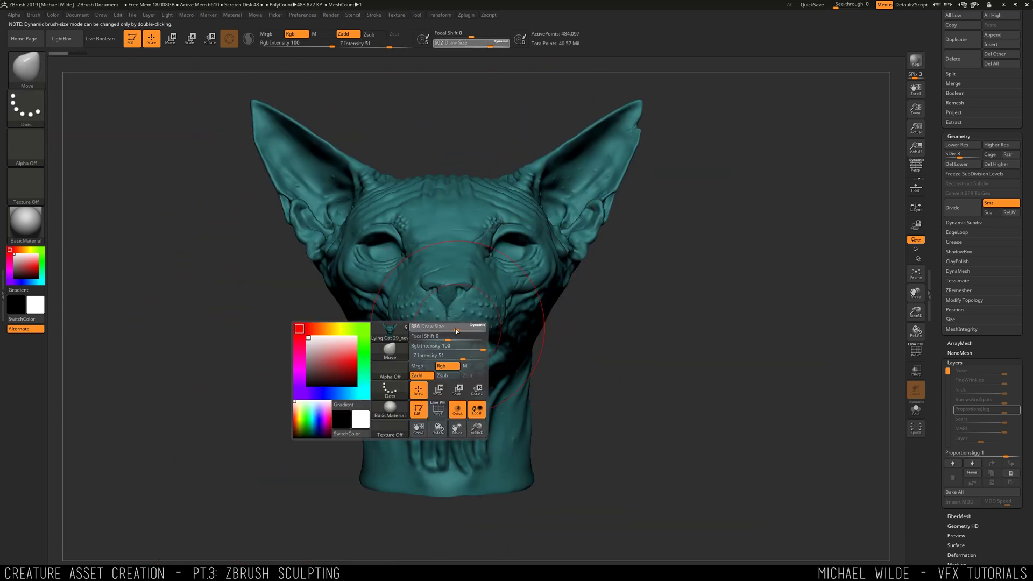
left_click_drag(242, 301, 183, 301)
left_click_drag(356, 317, 352, 317)
left_click_drag(253, 258, 266, 305)
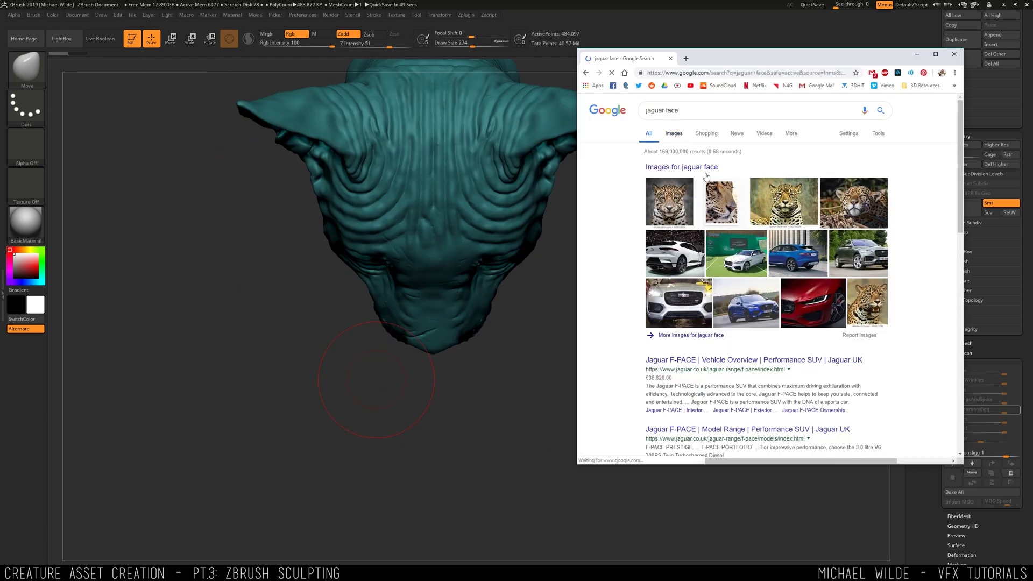
Step: Browse the jaguar face image results in the browser for big cat facial proportions
left_click(744, 299)
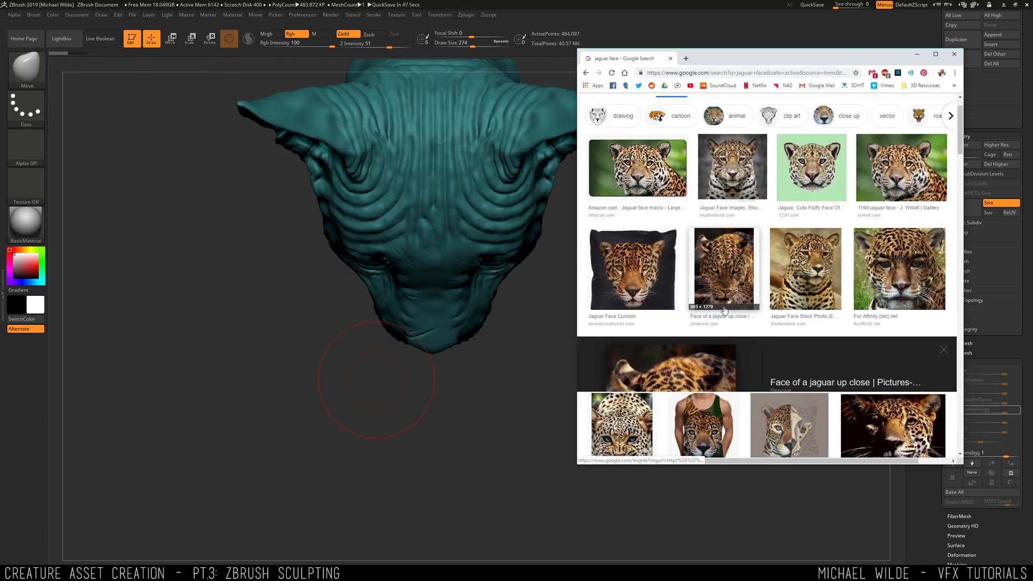
scroll(765, 212, "down", 5)
scroll(765, 212, "down", 4)
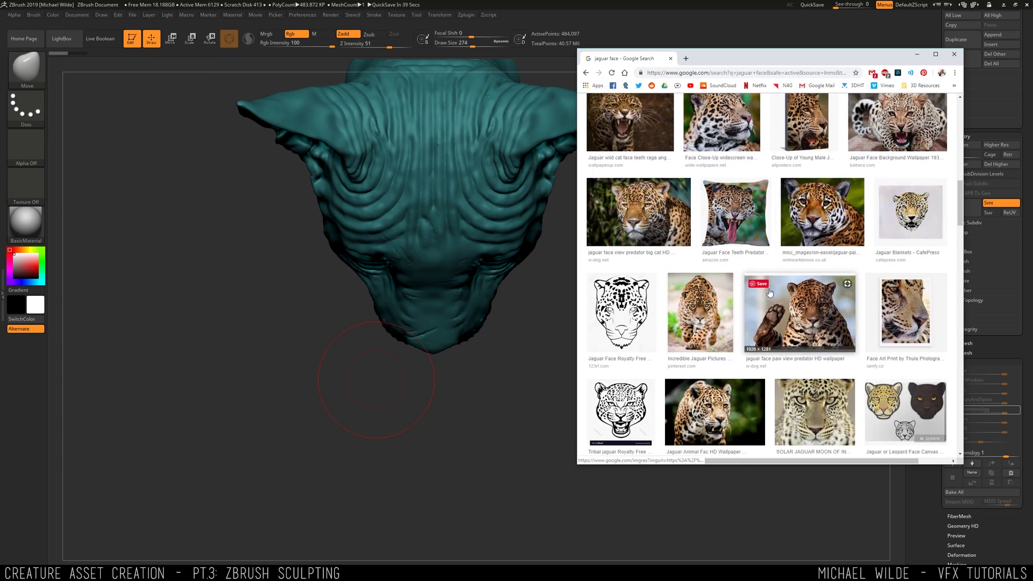
left_click(802, 390)
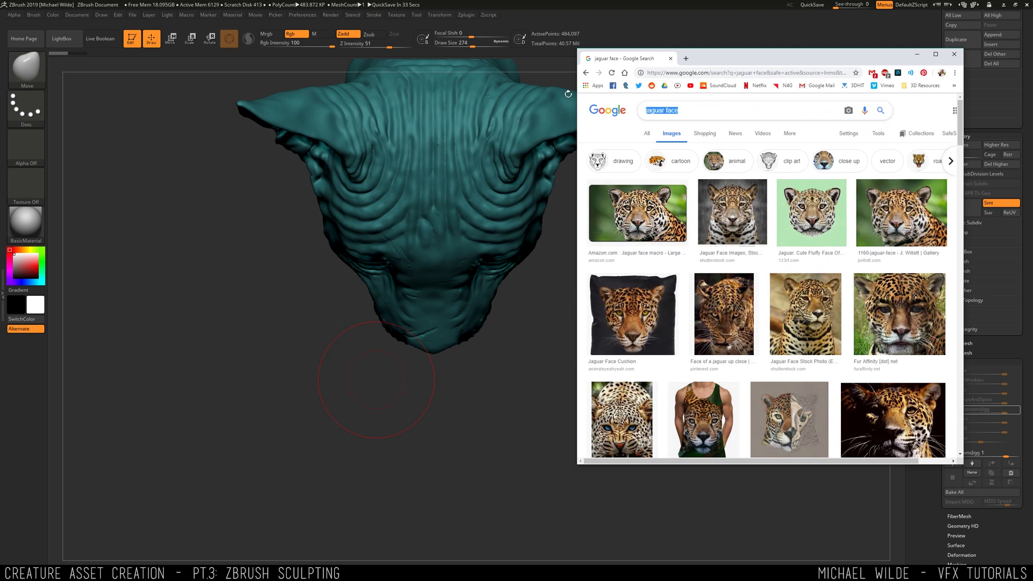
Step: Search images for "lion face" and open one of the lion photos to examine its facial proportions
type("lion face")
key("Return")
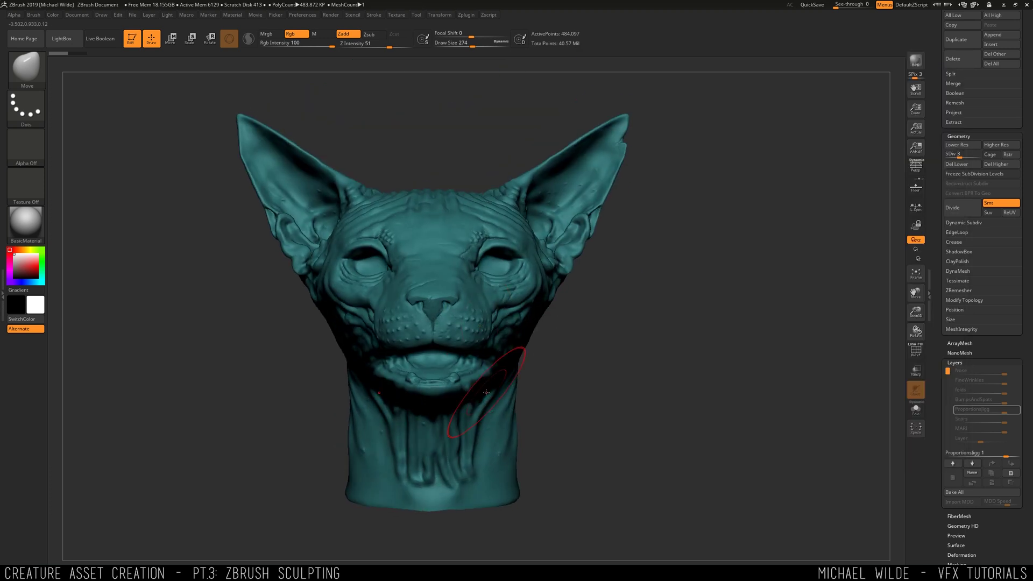
key("super")
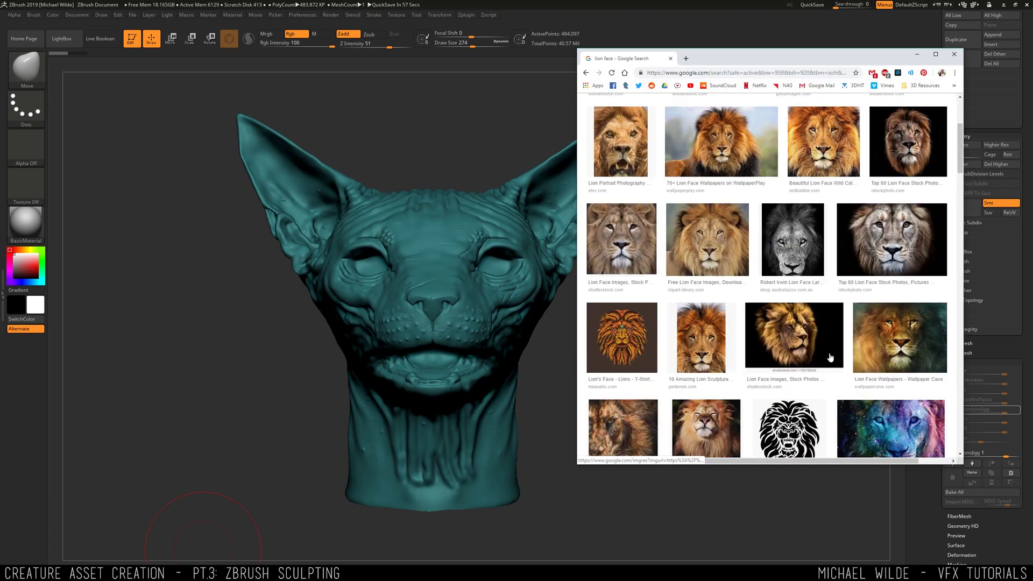
scroll(832, 351, "down", 2)
scroll(832, 351, "down", 3)
left_click(832, 344)
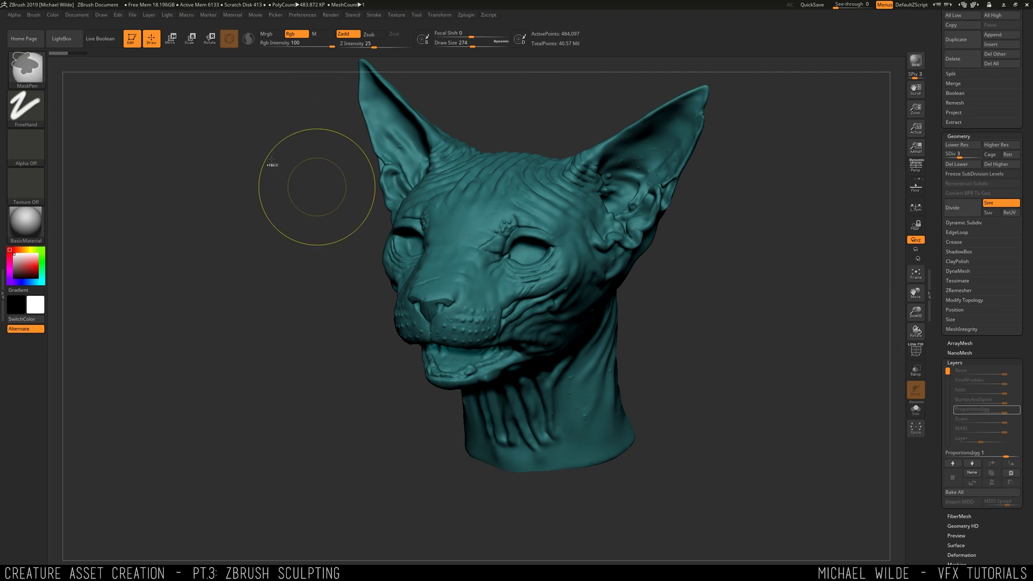
Step: Try masking the head in profile with the MaskCurve brush, redoing the mask so the lower jaw stays free
left_click(73, 53)
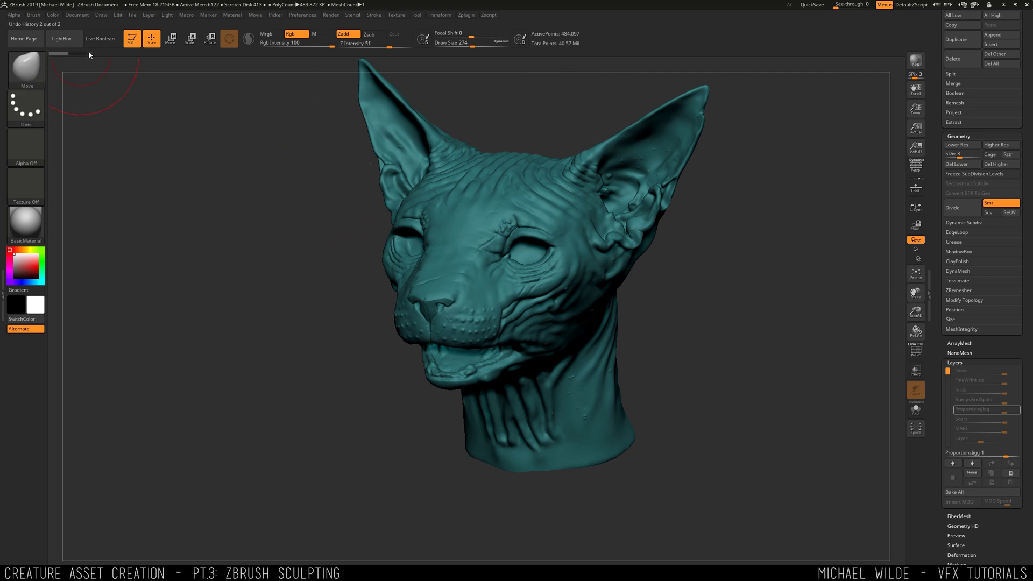
left_click_drag(198, 192, 424, 157)
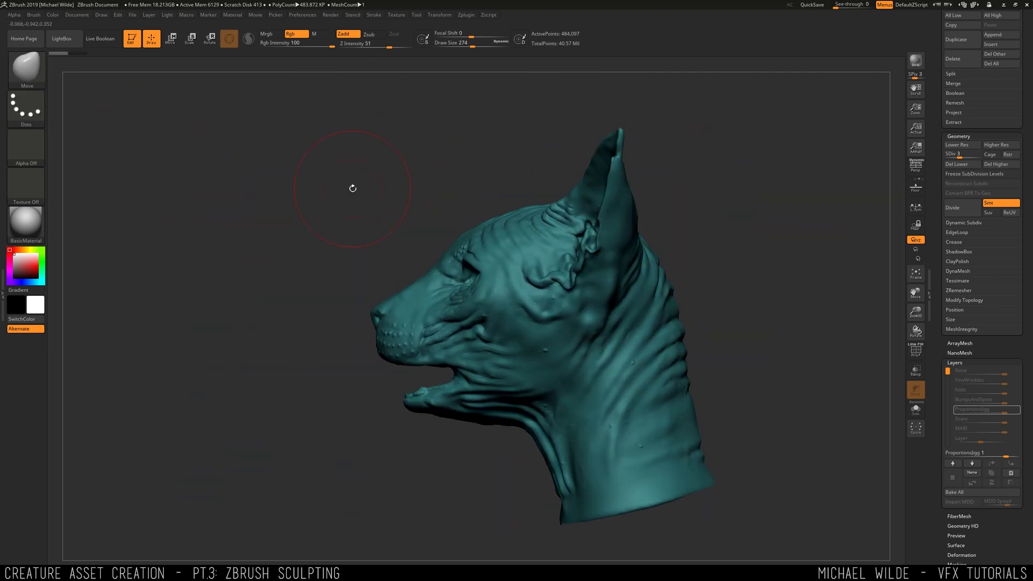
left_click(27, 70, "ctrl")
left_click(115, 112, "ctrl")
left_click(367, 314)
left_click_drag(380, 398, 458, 247, "ctrl")
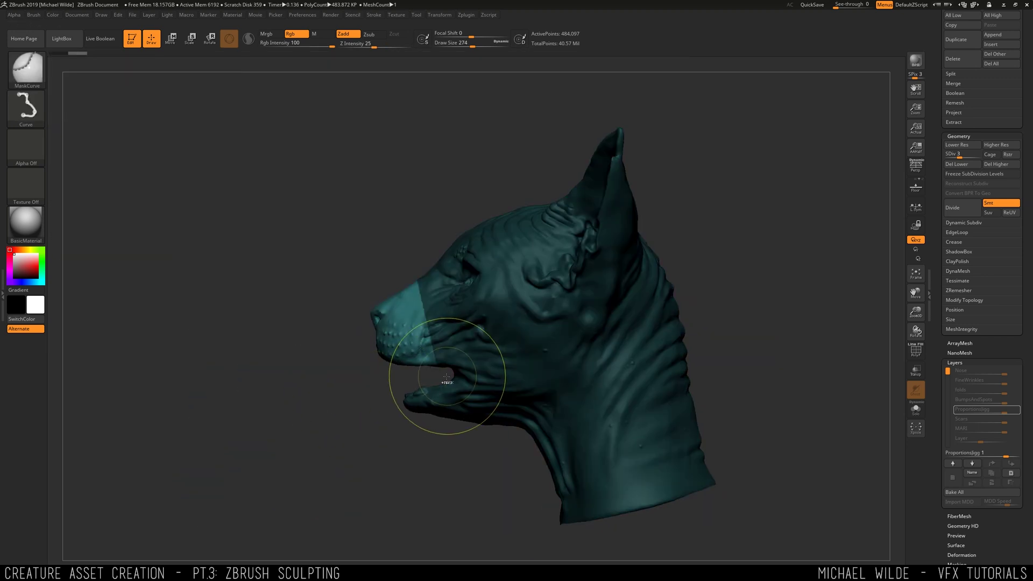
left_click(519, 446, "ctrl")
key("ctrl+z")
key("ctrl+z")
left_click_drag(377, 377, 344, 379, "ctrl")
left_click(492, 453, "ctrl")
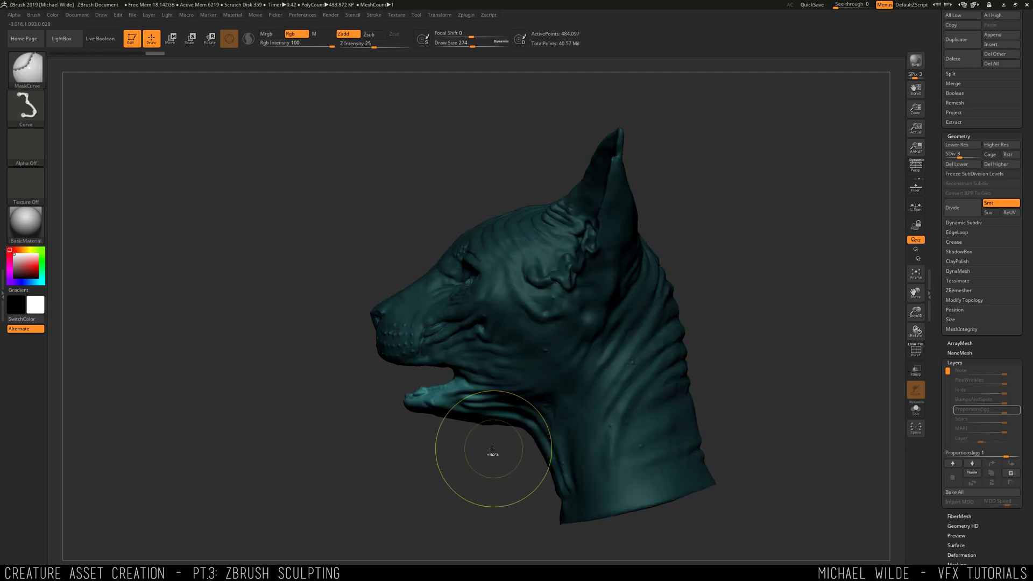
Step: Try rotating the unmasked lower jaw upward to close the mouth, then clear the mask
key("r")
mouse_move(426, 368)
left_mouse_down()
mouse_move(408, 384)
mouse_move(412, 360)
left_mouse_up()
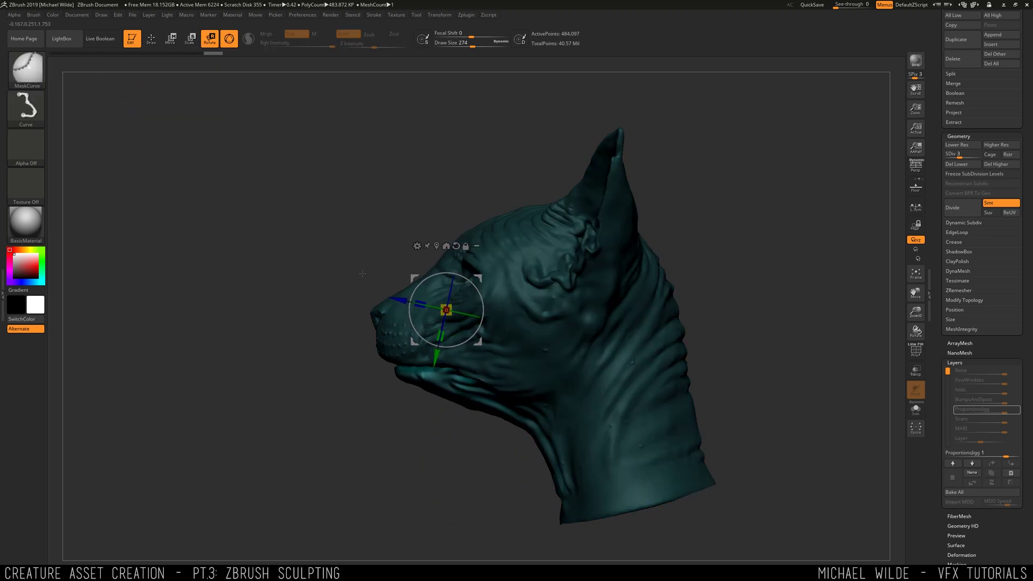
left_click_drag(364, 272, 336, 277, "ctrl")
left_click_drag(232, 269, 307, 257)
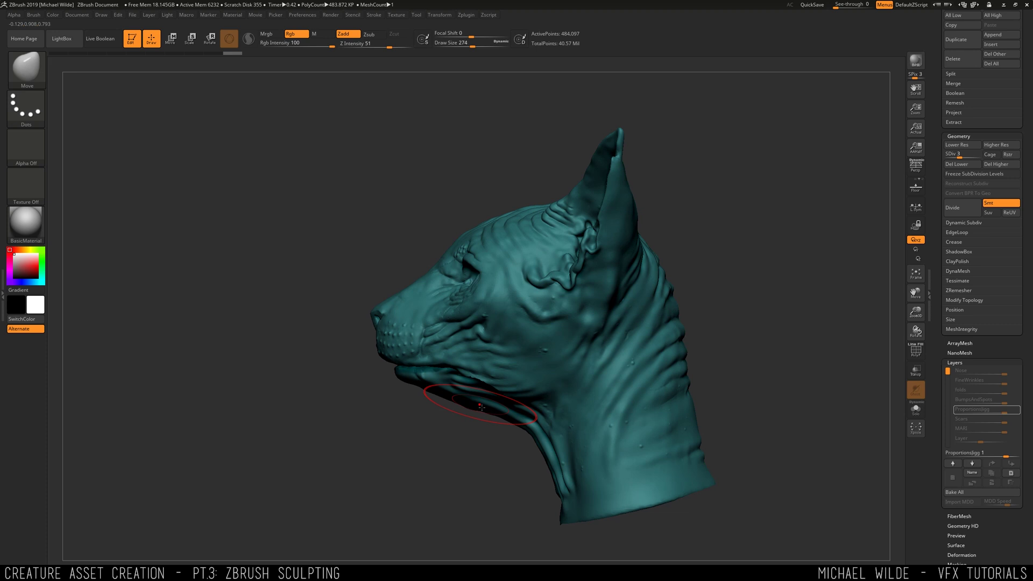
left_click_drag(308, 256, 441, 258)
Step: Compare the head with the lion face and snarling leopard photos, and examine the jaw from below
key("super")
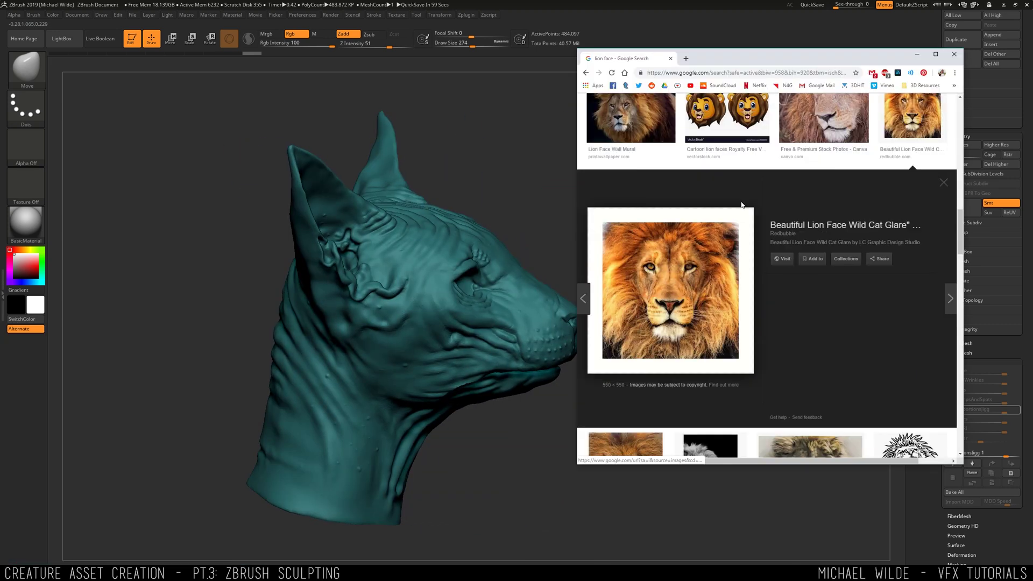
key("Left")
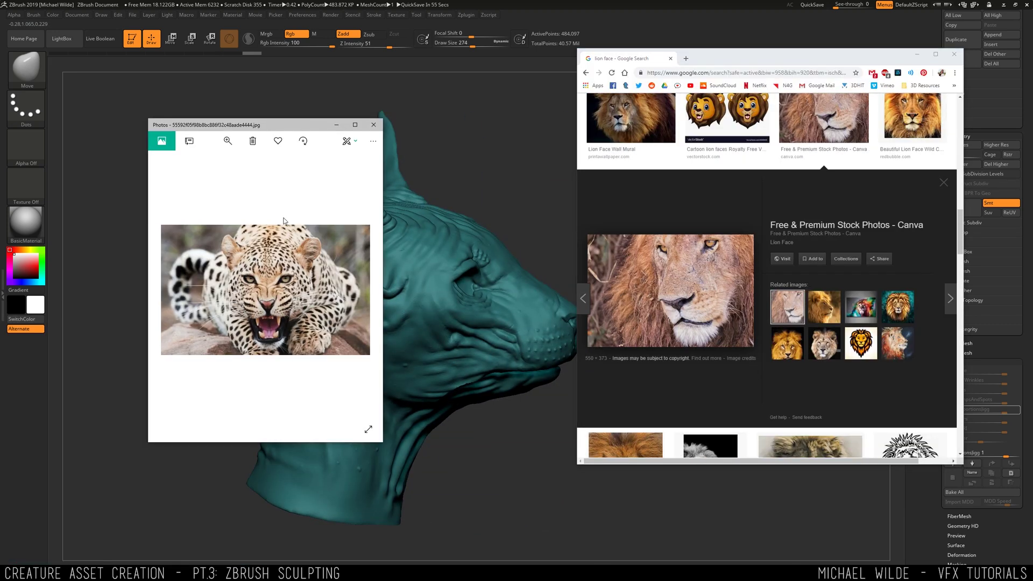
key("Right")
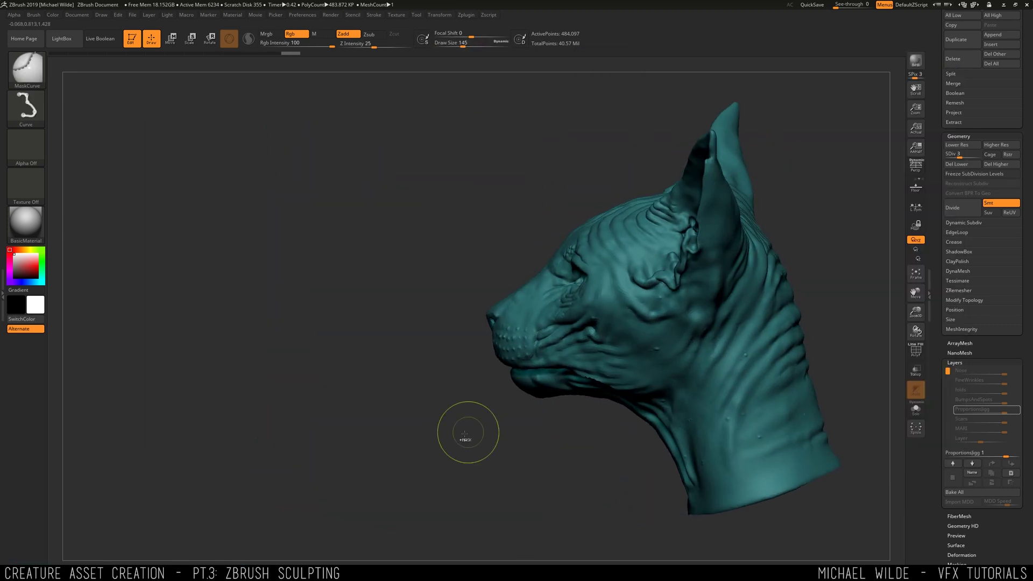
left_click_drag(511, 342, 441, 355)
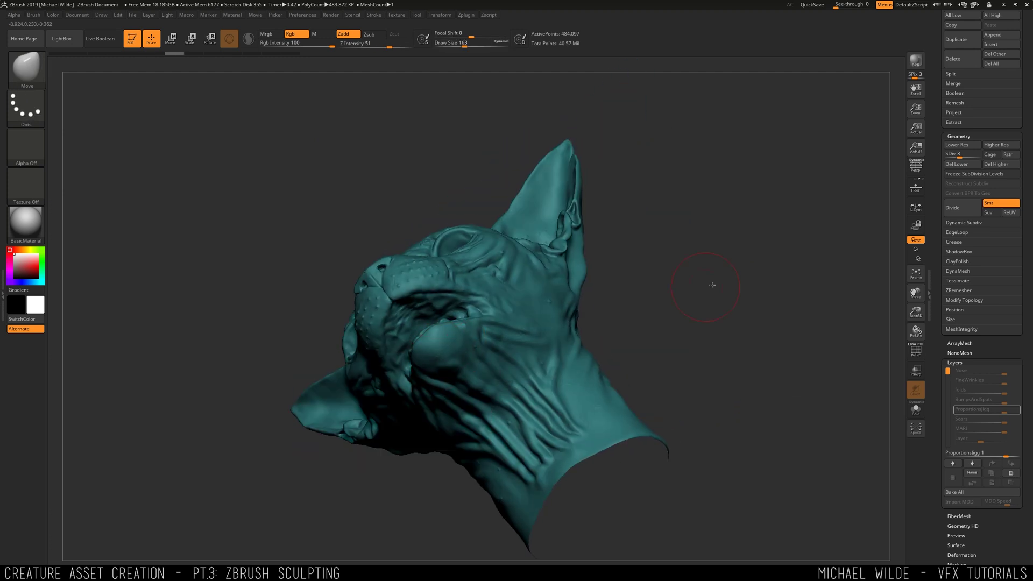
mouse_move(712, 285)
left_mouse_down()
mouse_move(592, 516)
mouse_move(697, 366)
left_mouse_up()
Step: Search images for "cat mouth open" in a new browser tab and look through the photos
key("super")
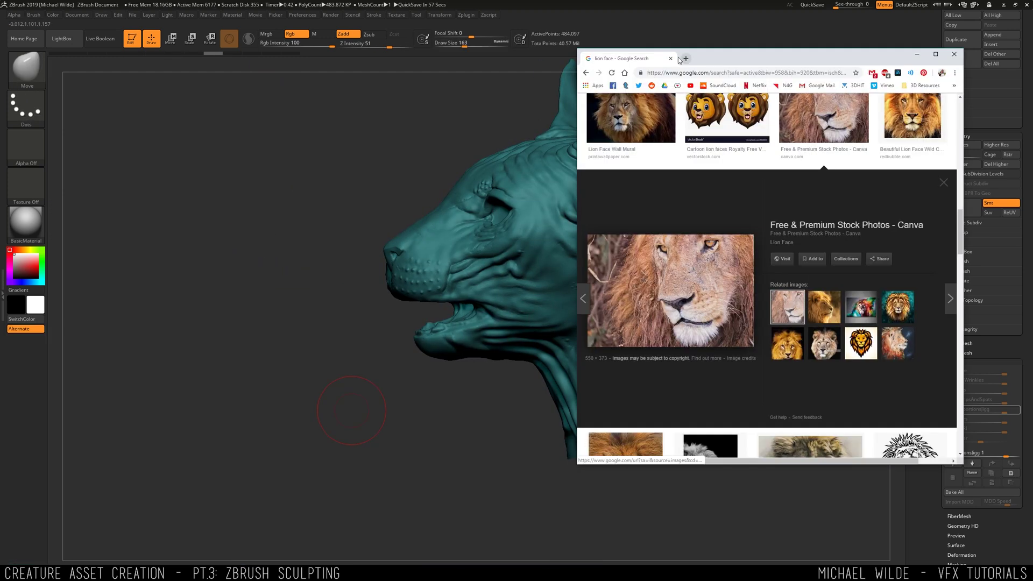
left_click(685, 58)
type("cat mouth open")
key("Return")
left_click(670, 137)
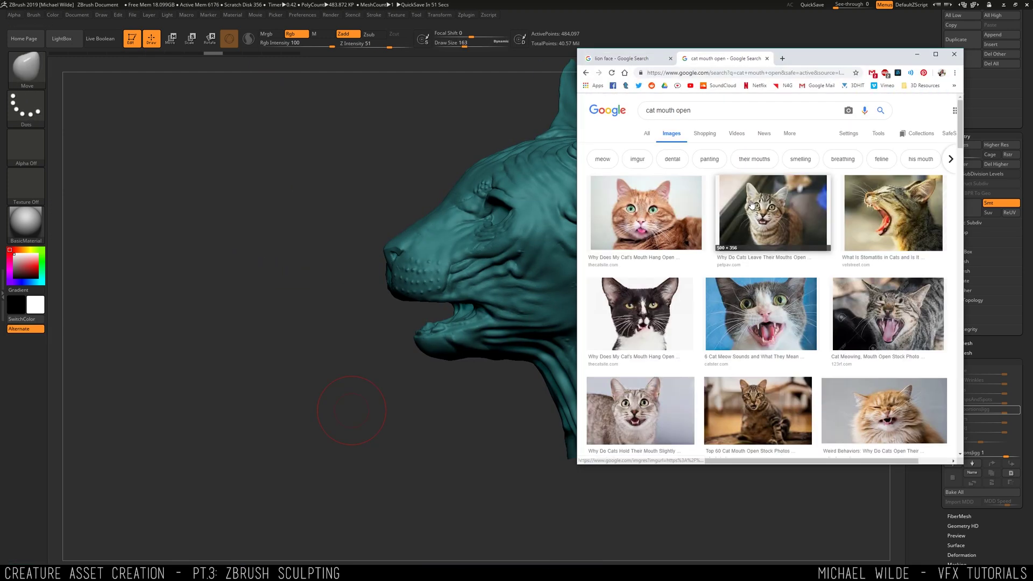
scroll(784, 275, "down", 5)
scroll(784, 276, "up", 5)
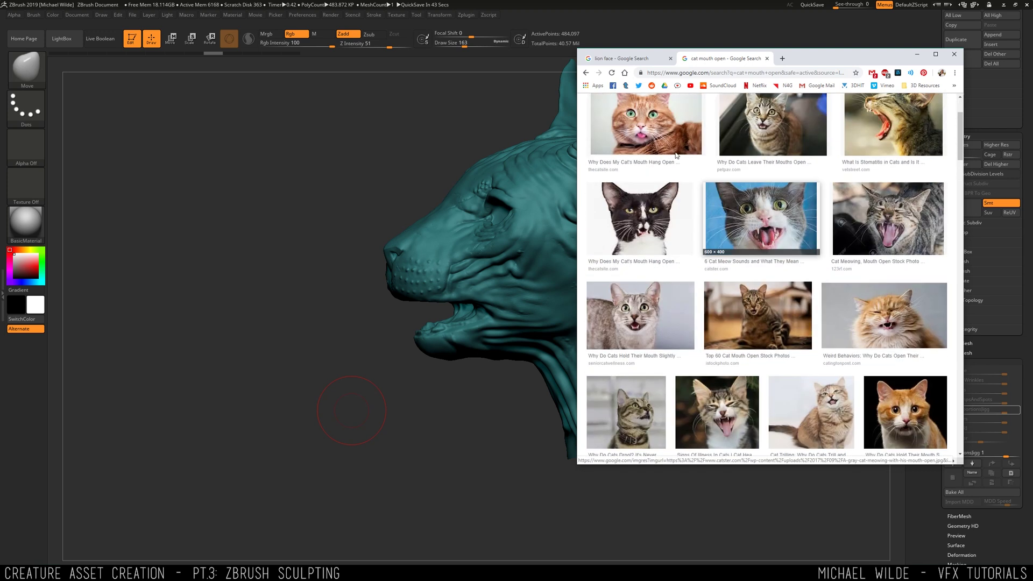
Step: Refine the image search to "sphinx cat mouth open" and look through the photos
key("BackSpace")
type("nx")
key("Return")
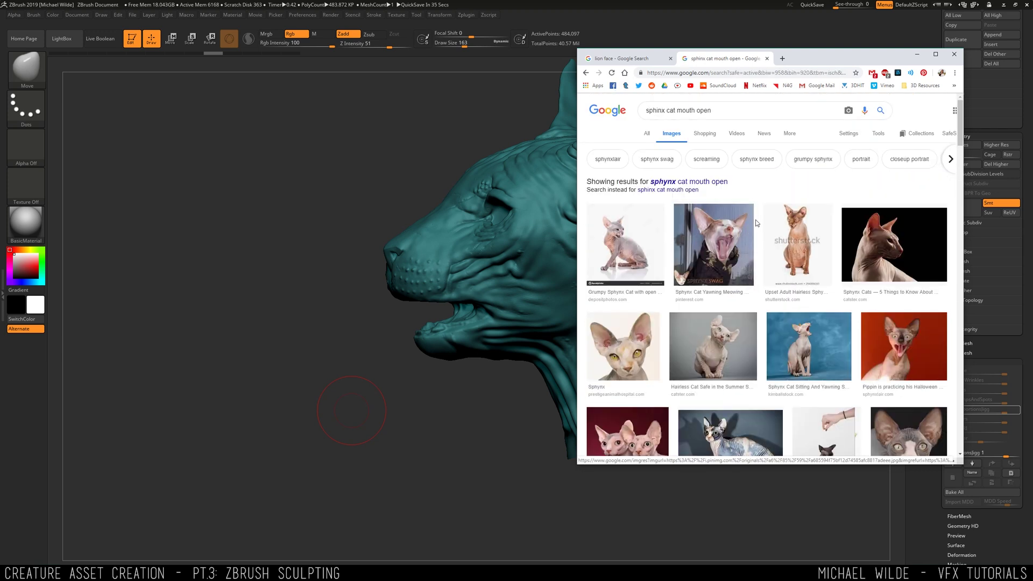
scroll(784, 285, "down", 6)
scroll(785, 293, "down", 4)
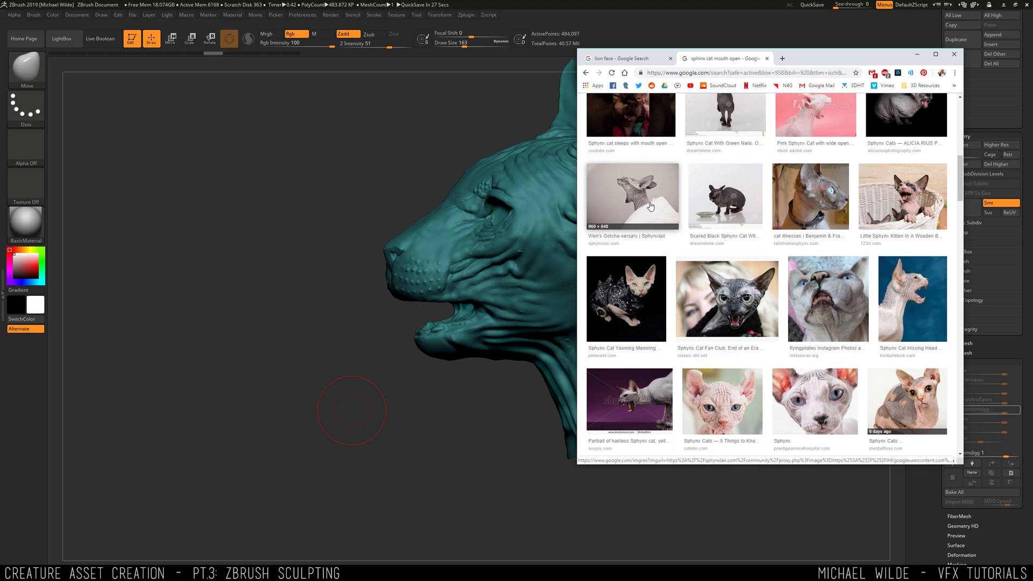
Step: Open the close-up of the upturned sphynx face in a separate tab, examine its mouth, and close the tab
left_click(823, 296)
right_click(701, 285)
left_click(745, 346)
left_click(817, 58)
left_click(862, 58)
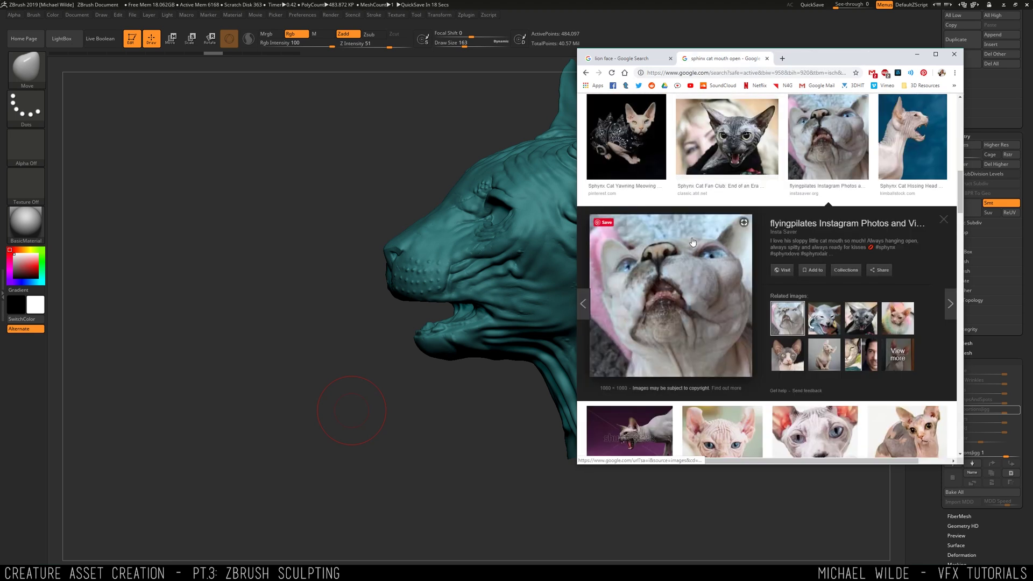
Step: View the sphynx mouth close-up again, compare it with the sculpt in ZBrush, and return to the image results
left_click(723, 239)
left_click(733, 60)
key("alt+Tab")
key("super")
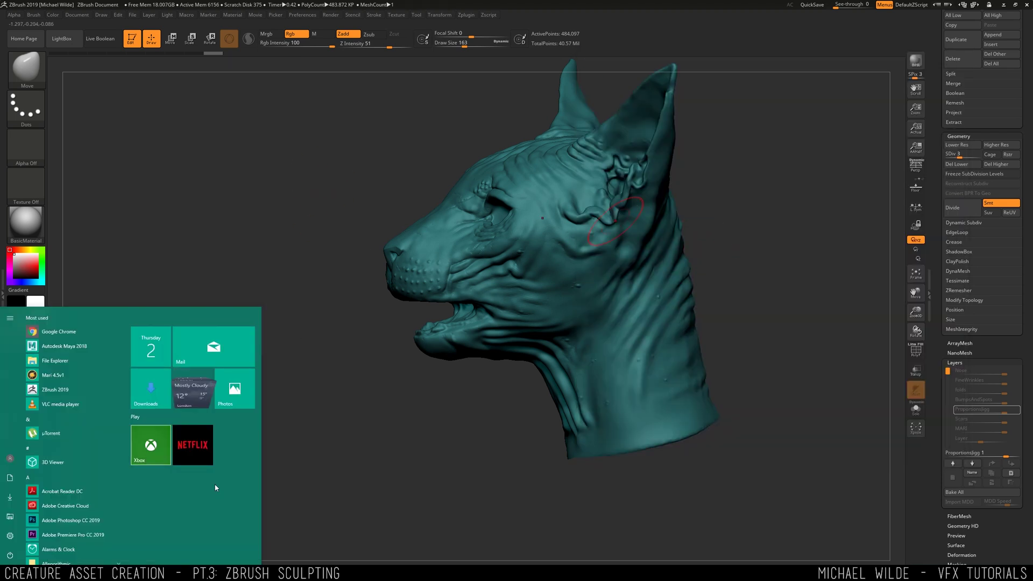
key("alt+Tab")
left_click(863, 58)
Step: Browse further open-mouthed cat photos and open the ginger kitten image to examine its lower jaw
scroll(806, 305, "down", 4)
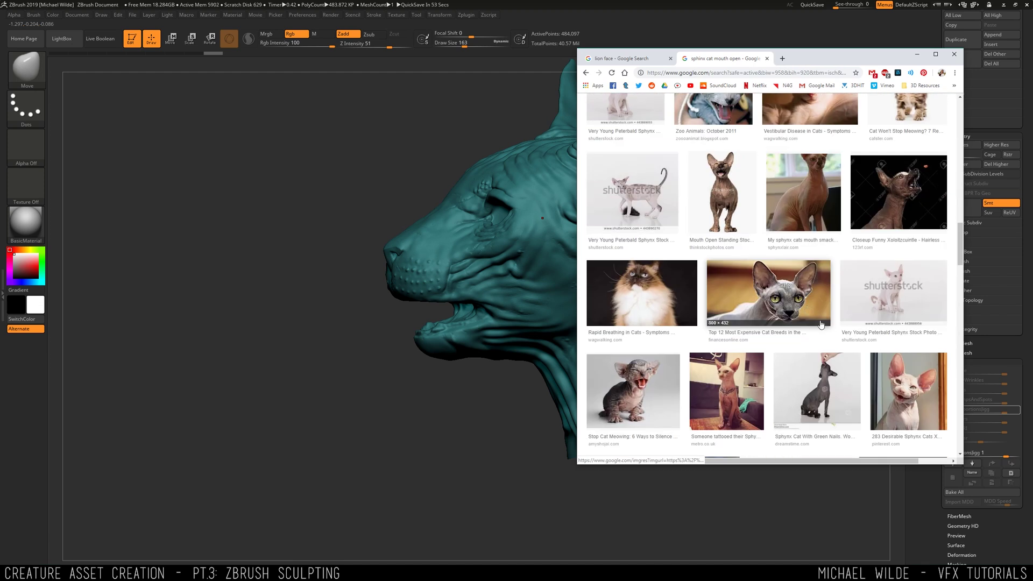
left_click(908, 391)
scroll(819, 318, "down", 5)
scroll(801, 312, "down", 6)
left_click(705, 395)
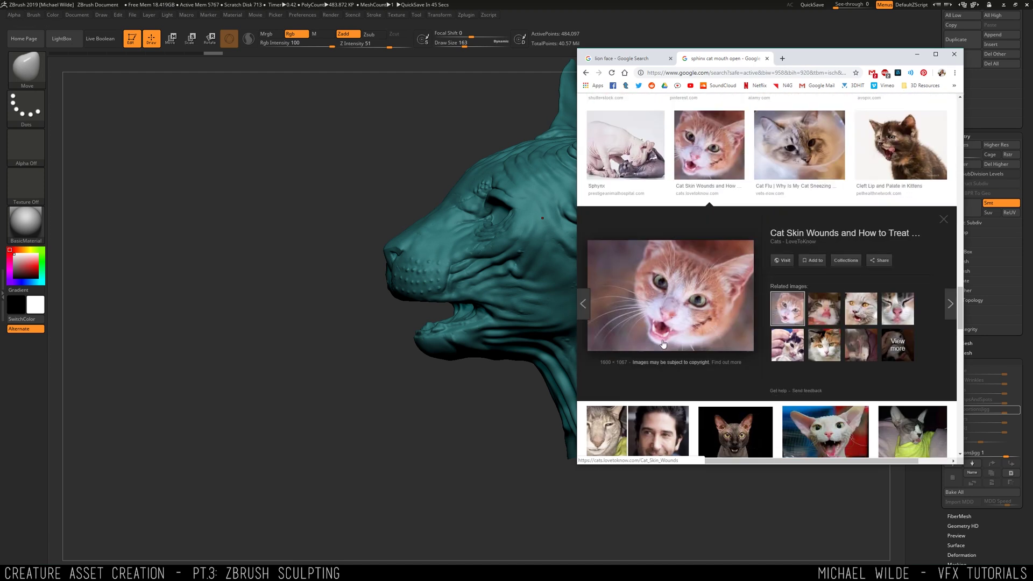
Step: Switch back to ZBrush and select the Standard brush with a draw size of 39 for the lower jaw
key("alt+Tab")
left_click_drag(371, 400, 581, 388)
left_click_drag(581, 387, 581, 463, "alt")
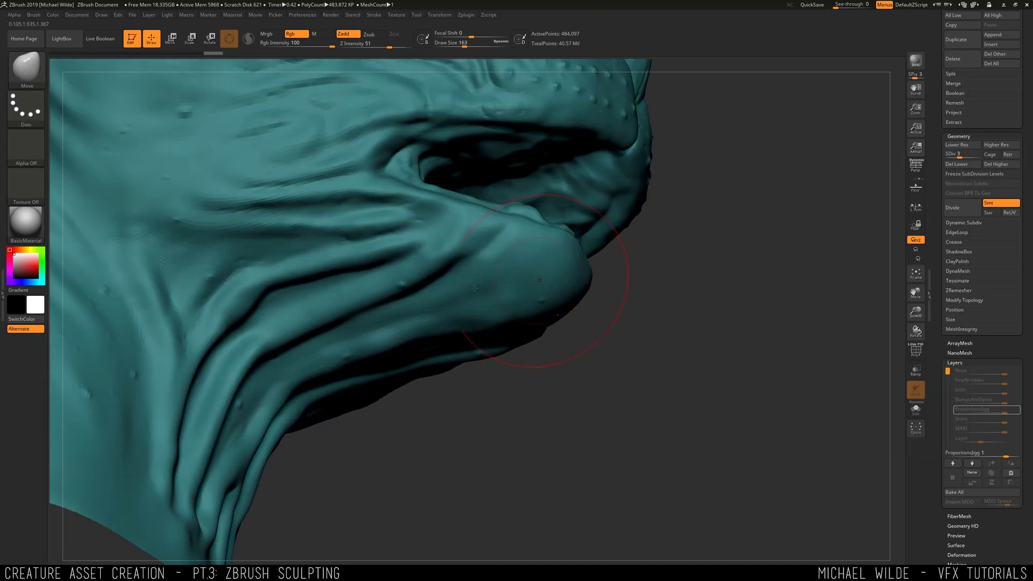
key("s")
left_click_drag(474, 288, 462, 289)
left_click_drag(464, 290, 532, 273, "alt")
right_click_drag(524, 273, 481, 262)
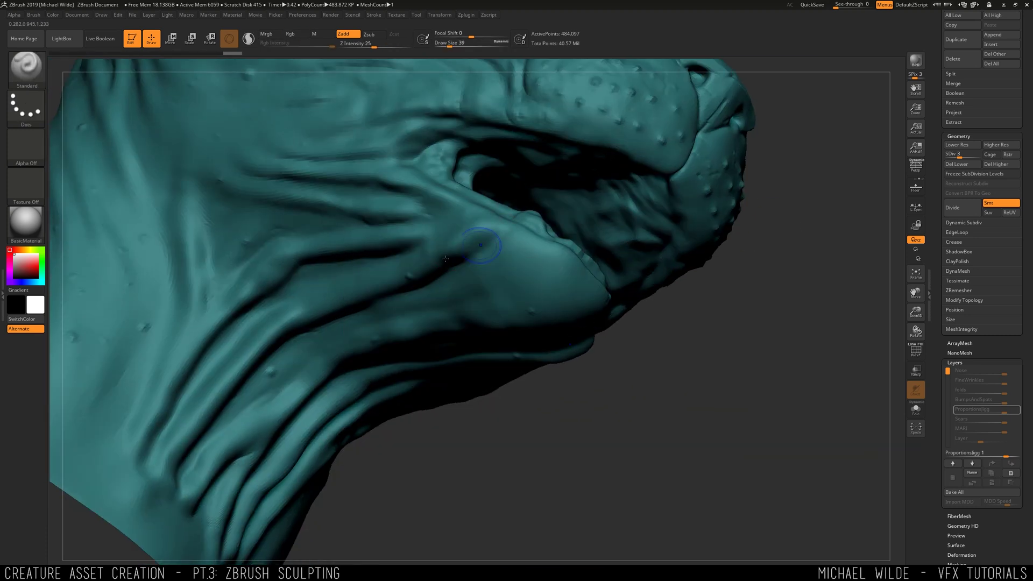
Step: Set the Standard brush's draw size to 33 and Z Intensity to 10 for the skin folds along the jaw
mouse_move(597, 377)
left_mouse_down()
mouse_move(645, 350)
mouse_move(694, 361)
left_mouse_up()
key("space")
left_click_drag(425, 236, 413, 236)
left_click_drag(422, 259, 412, 258)
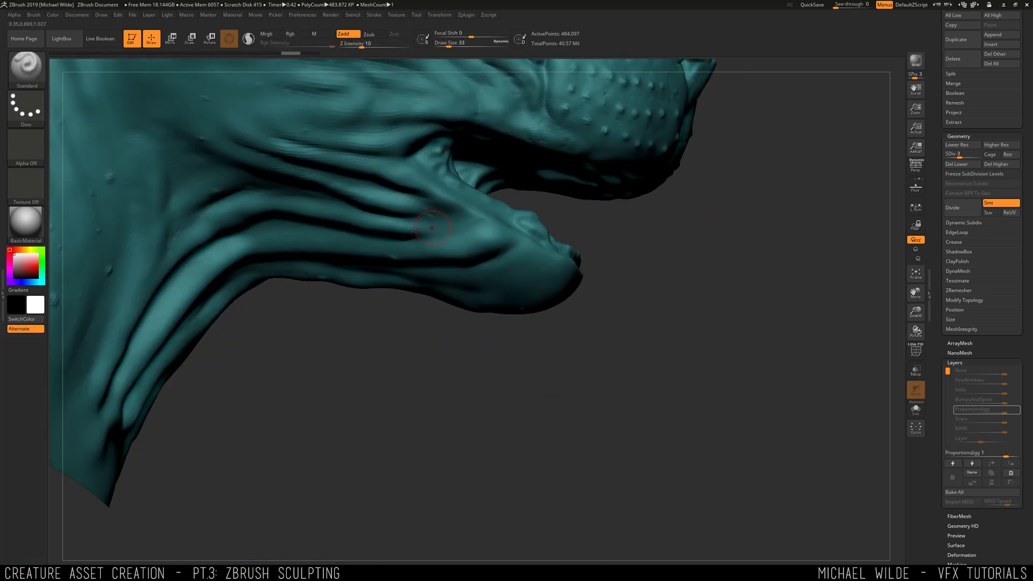
left_click_drag(716, 322, 295, 344)
key("super")
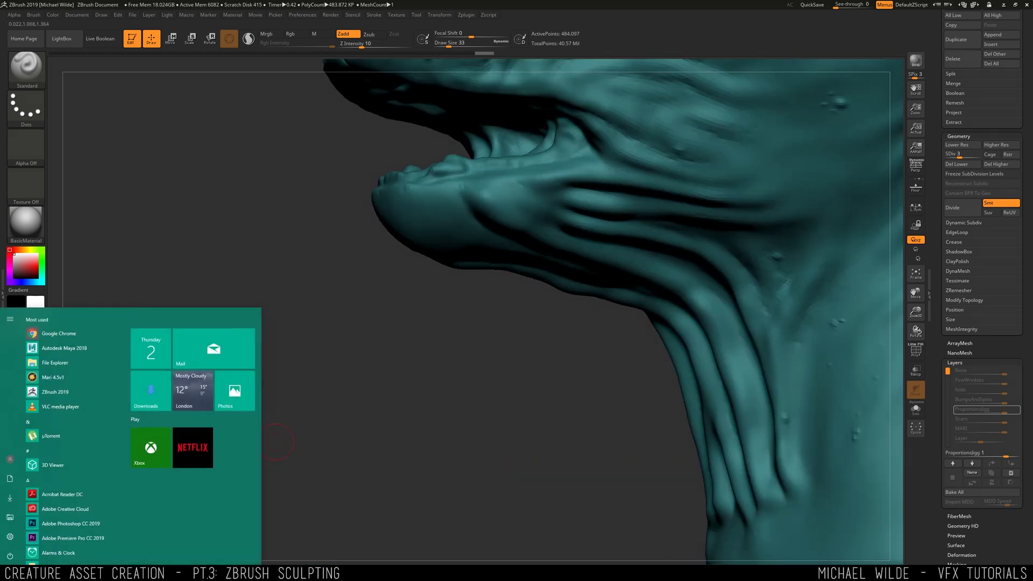
Step: Refine the skin folds beneath the lower jaw and smooth the area below the chin with the Standard brush
left_click(276, 572)
left_click_drag(283, 130, 1032, 188)
left_click_drag(334, 366, 339, 258)
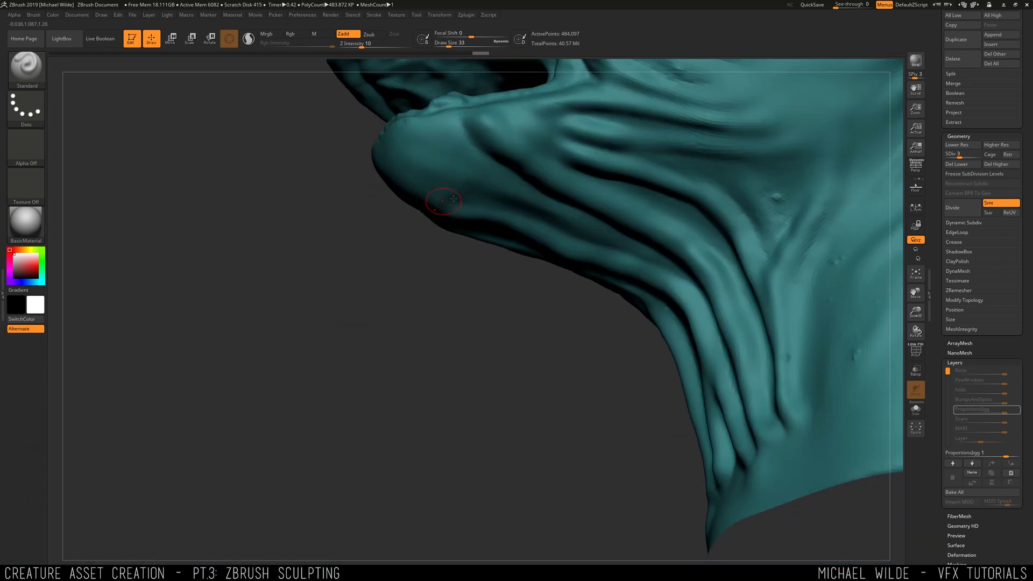
mouse_move(454, 199)
right_mouse_down()
mouse_move(439, 171)
mouse_move(887, 260)
mouse_move(333, 298)
right_mouse_up()
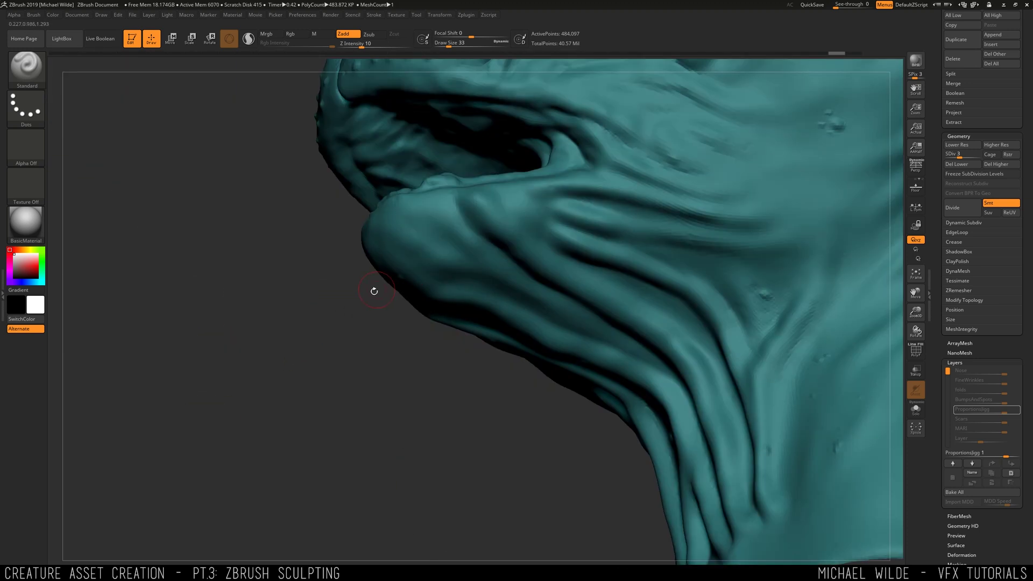
left_click_drag(435, 241, 443, 263, "shift")
Step: Crease the skin folds under the chin with the DamStandard brush at draw size 33 and Z Intensity 14
right_click_drag(410, 220, 715, 253)
left_click_drag(326, 228, 312, 275)
right_click_drag(618, 236, 334, 248)
left_click_drag(327, 248, 328, 277)
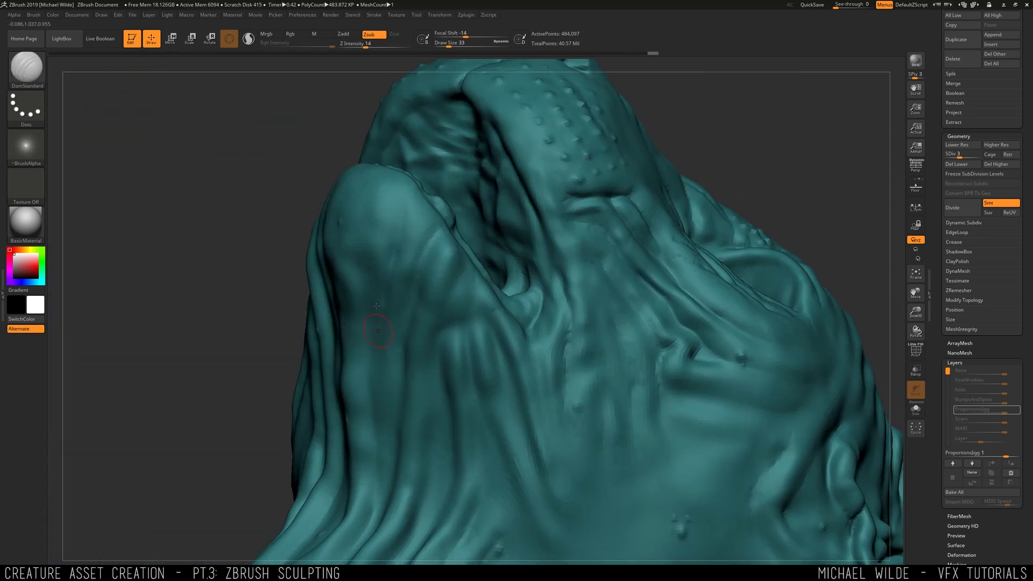
Step: Build up the folds around the chin with the Standard brush at draw size 23 and Z Intensity 10
mouse_move(485, 242)
right_mouse_down()
mouse_move(653, 194)
mouse_move(635, 280)
right_mouse_up()
key("b")
key("s")
key("t")
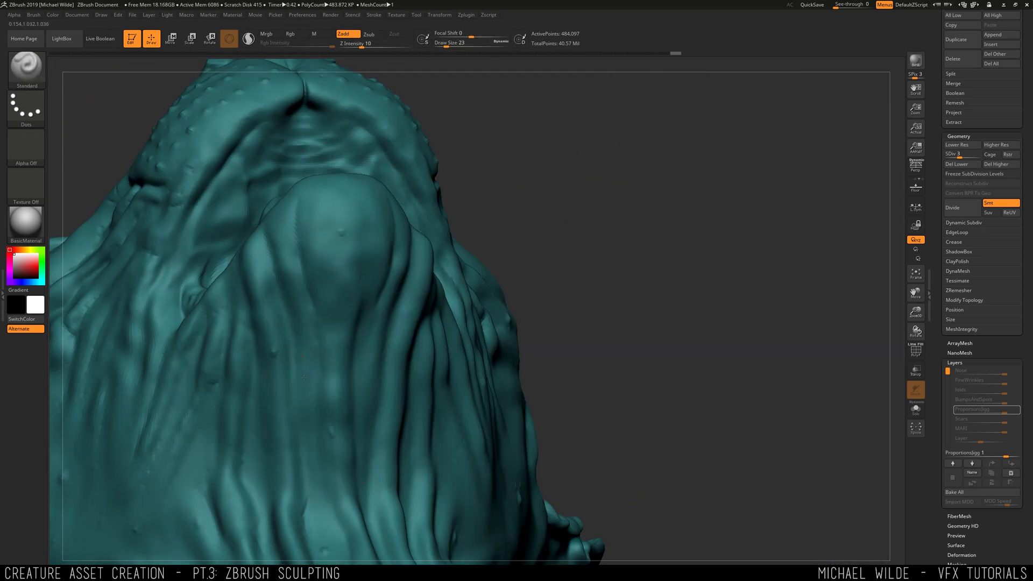
mouse_move(212, 274)
left_mouse_down()
mouse_move(526, 139)
mouse_move(807, 190)
mouse_move(611, 196)
mouse_move(647, 195)
left_mouse_up()
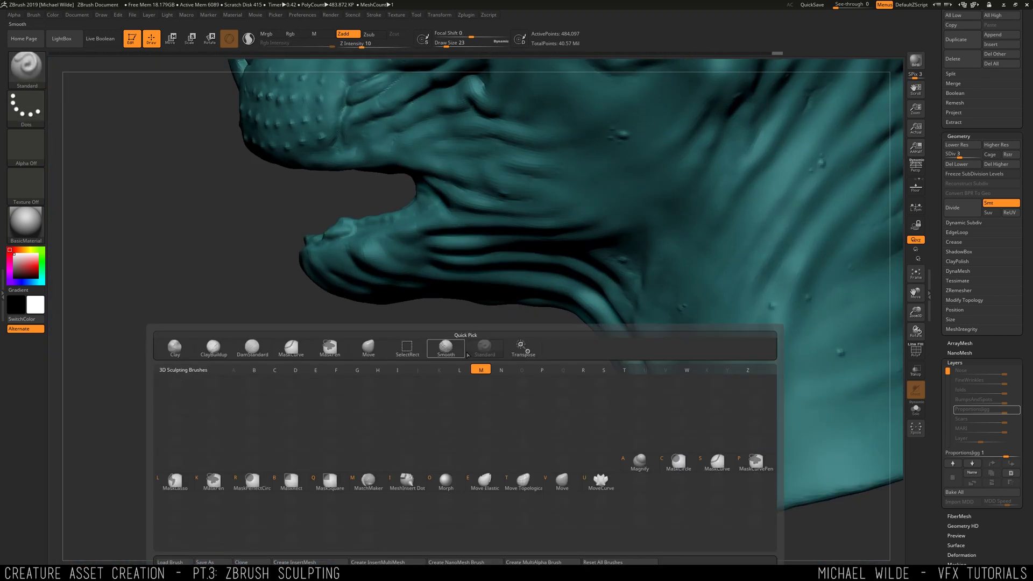
Step: Select the Move brush for the head's proportions and set its draw size to 77 around the eye
left_click_drag(656, 243, 570, 252)
key("space")
left_click_drag(503, 200, 501, 200)
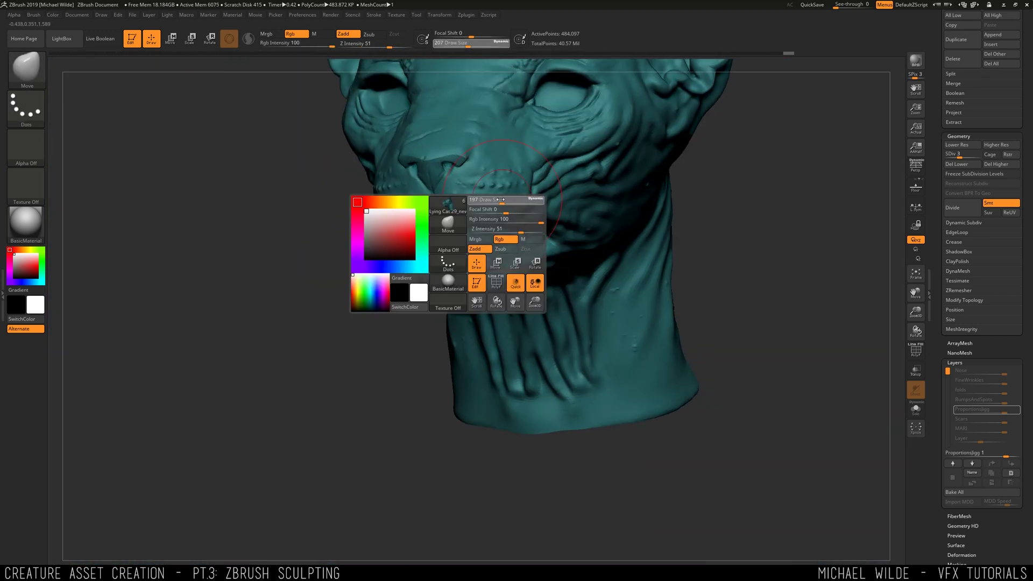
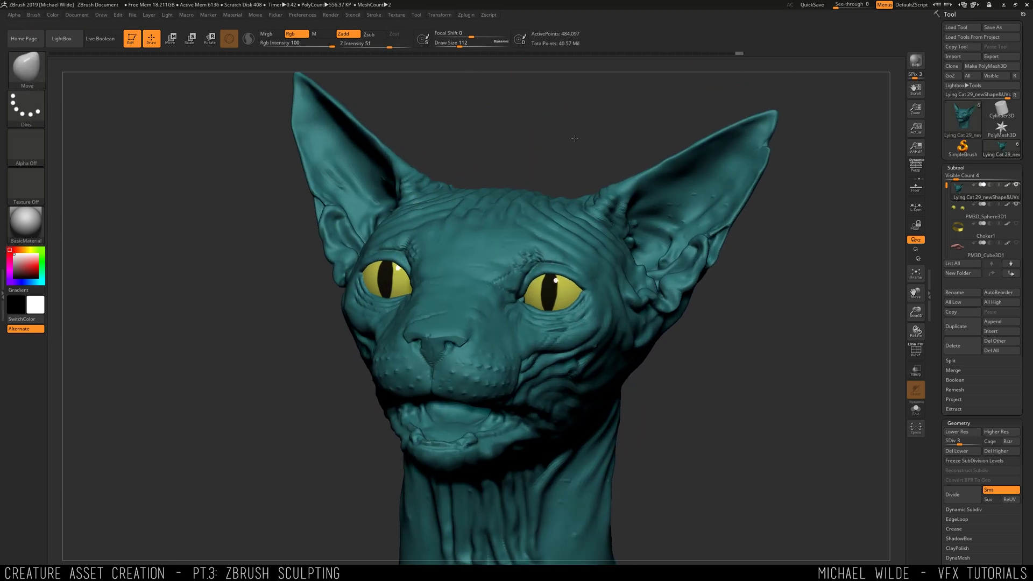
key("space")
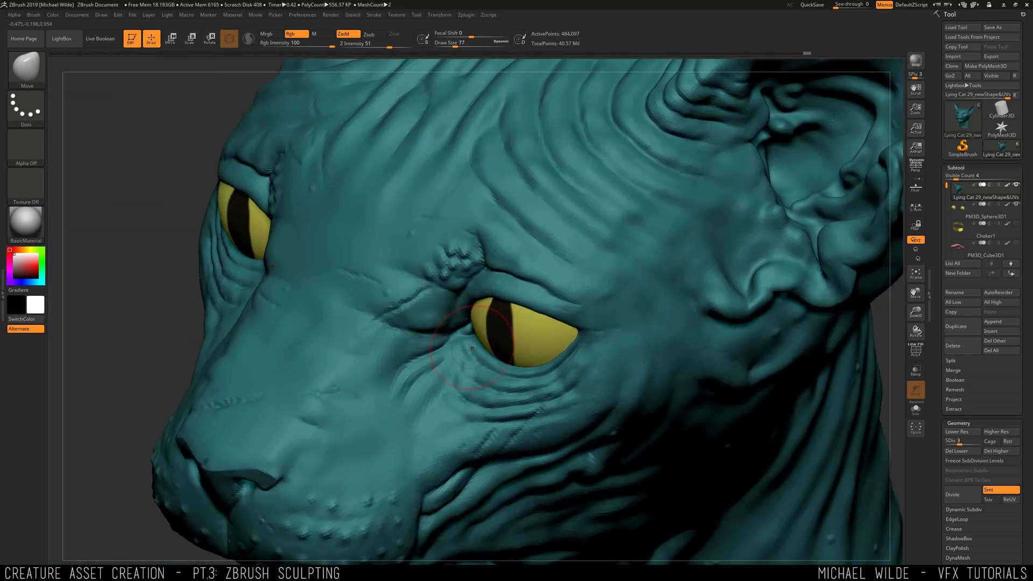
Step: Select the eyeball subtool, mask one eye and reposition the other in its socket with the transform gizmo
left_click(526, 328, "alt")
mouse_move(415, 167)
left_mouse_down()
mouse_move(635, 258)
mouse_move(464, 234)
left_mouse_up()
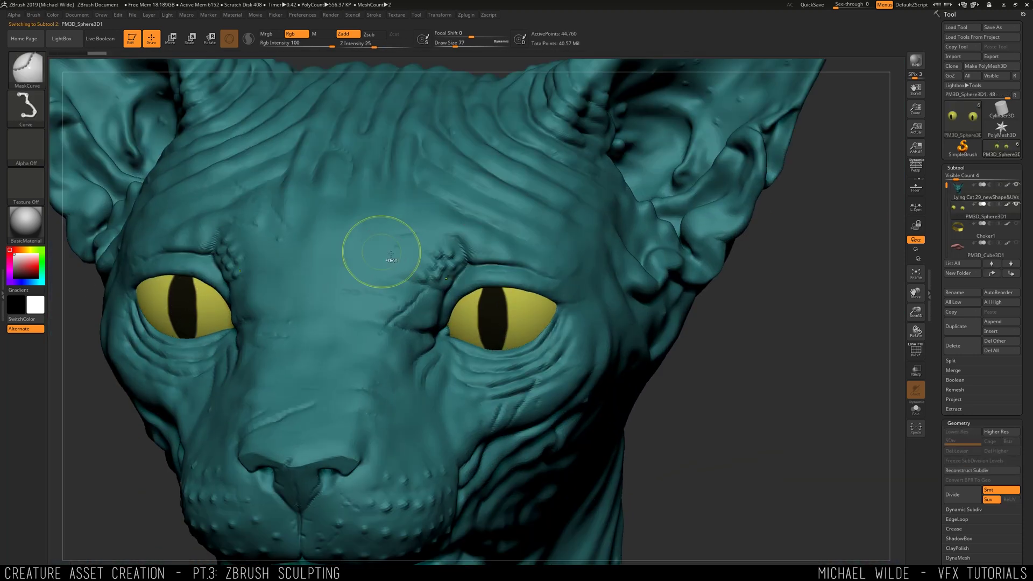
left_click_drag(95, 49, 445, 270, "alt")
left_click(27, 68, "ctrl")
left_click(345, 111, "ctrl")
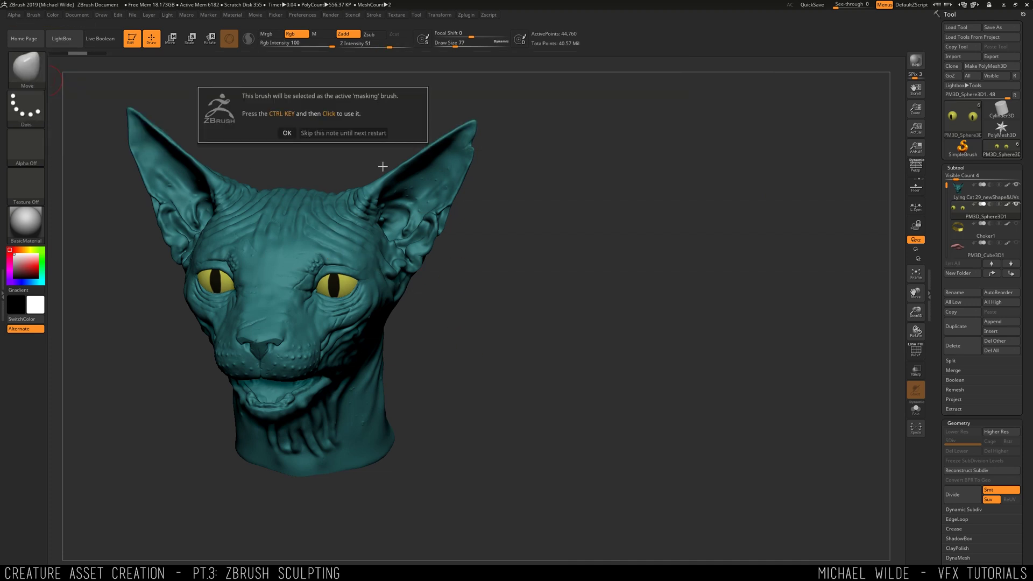
left_click_drag(281, 132, 224, 124)
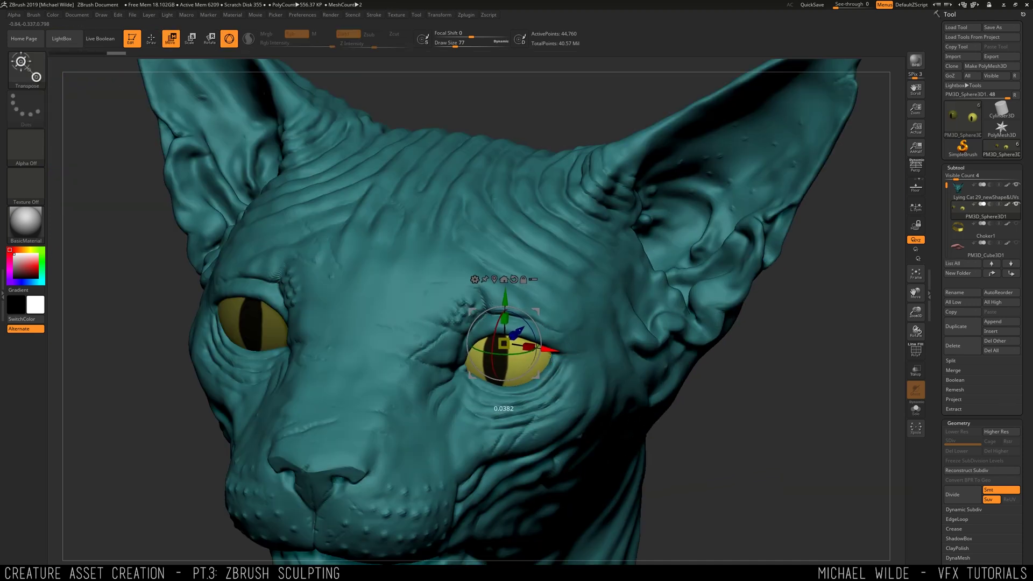
right_click_drag(551, 356, 449, 300)
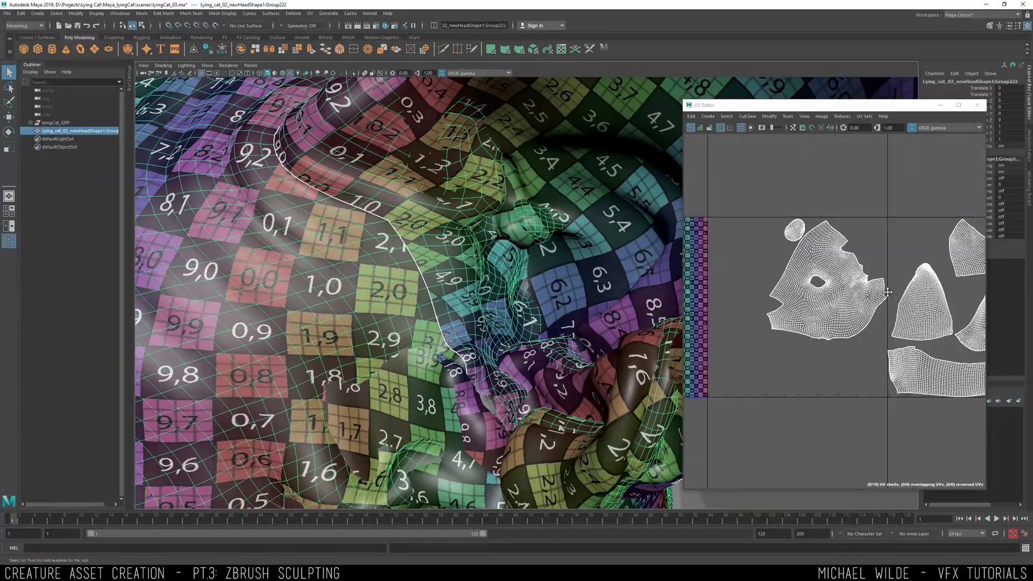
Step: Switch to Maya and try unfolding the ear-side UVs of the face shell
left_click_drag(843, 329, 844, 330)
middle_click_drag(773, 252, 800, 246, "alt")
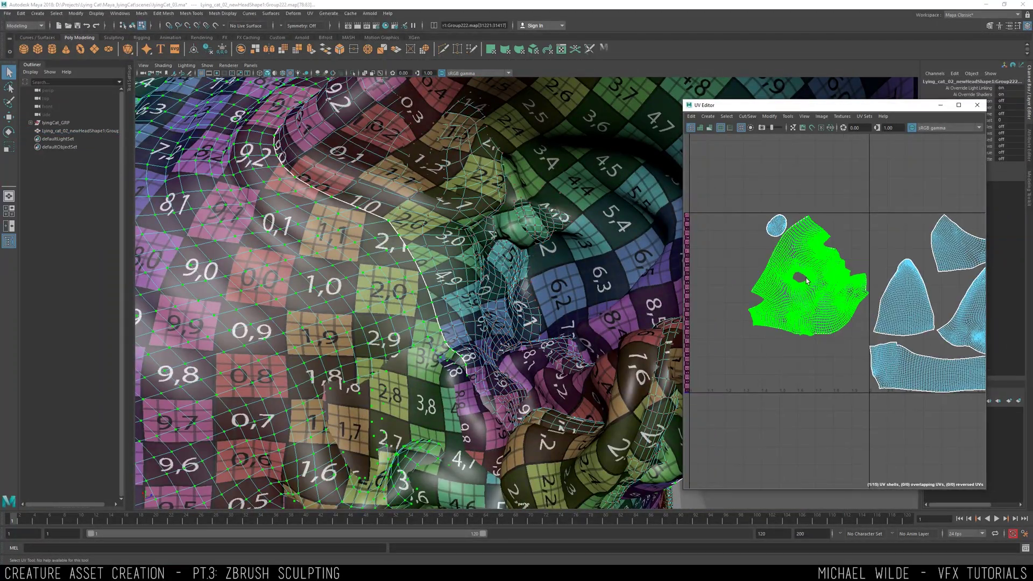
right_click_drag(831, 276, 839, 278, "shift")
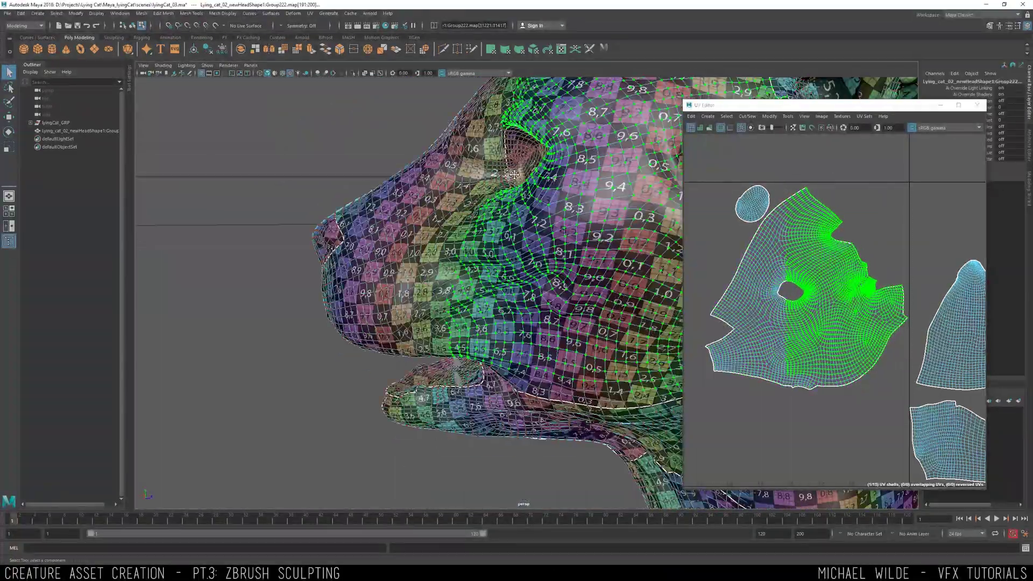
right_click(857, 280, "shift")
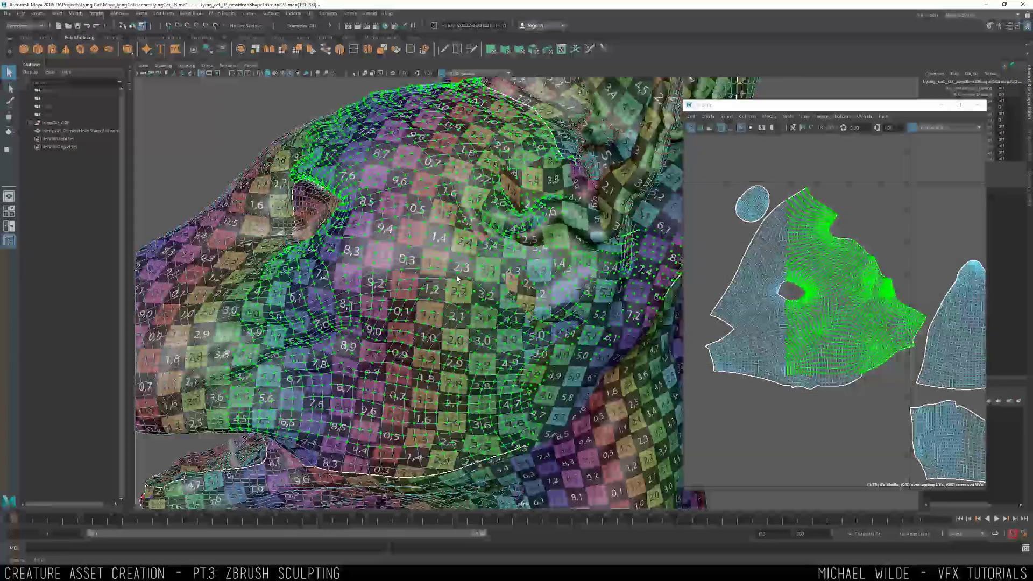
Step: Try hiding the new head mesh in the scene
left_click(531, 332)
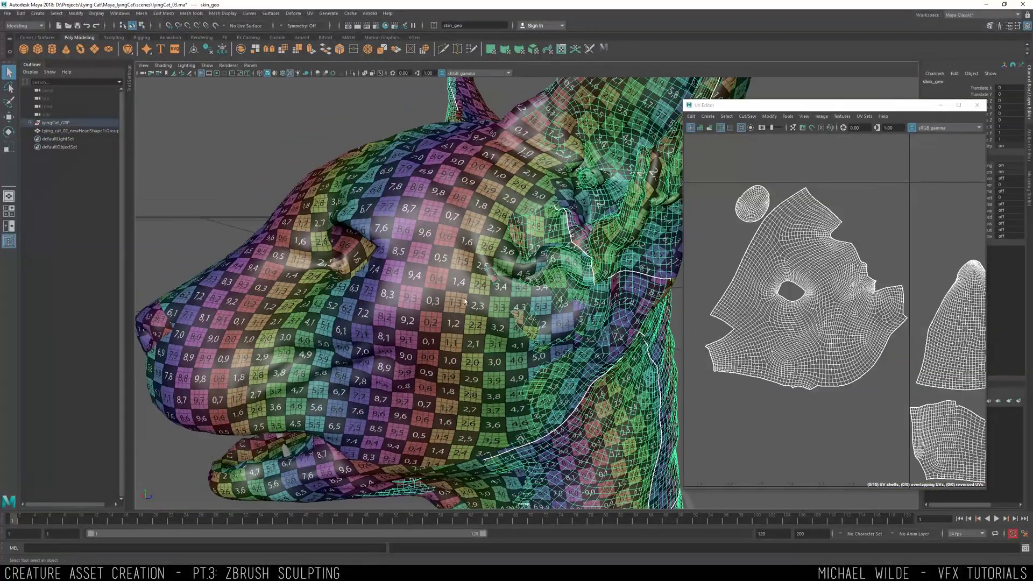
left_click(53, 130)
key("ctrl+h")
key("ctrl+z")
key("ctrl+z")
key("ctrl+z")
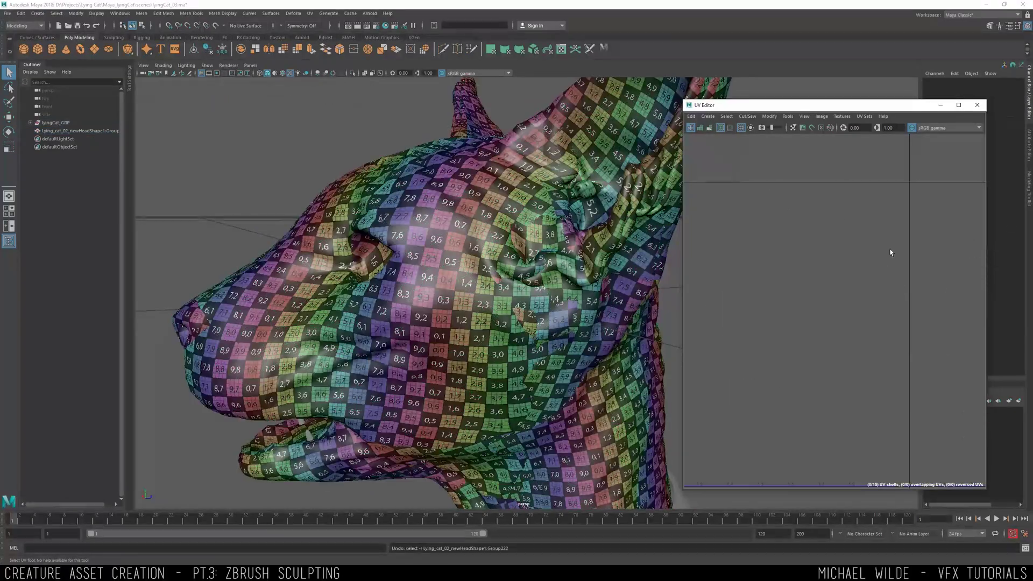
key("ctrl+z")
key("ctrl+z")
Step: Try unfolding the ear-side UVs of the opposite face shell and check the checker texture on the cheek
right_click_drag(890, 252, 860, 259, "alt")
middle_click_drag(753, 258, 968, 269, "alt")
key("F12")
left_click_drag(710, 179, 857, 337)
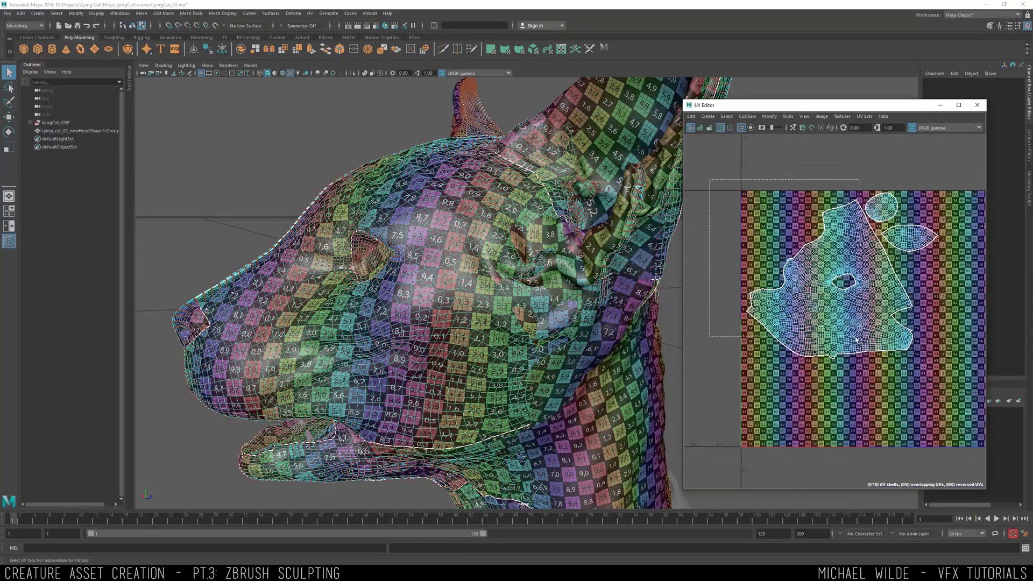
left_click(851, 280)
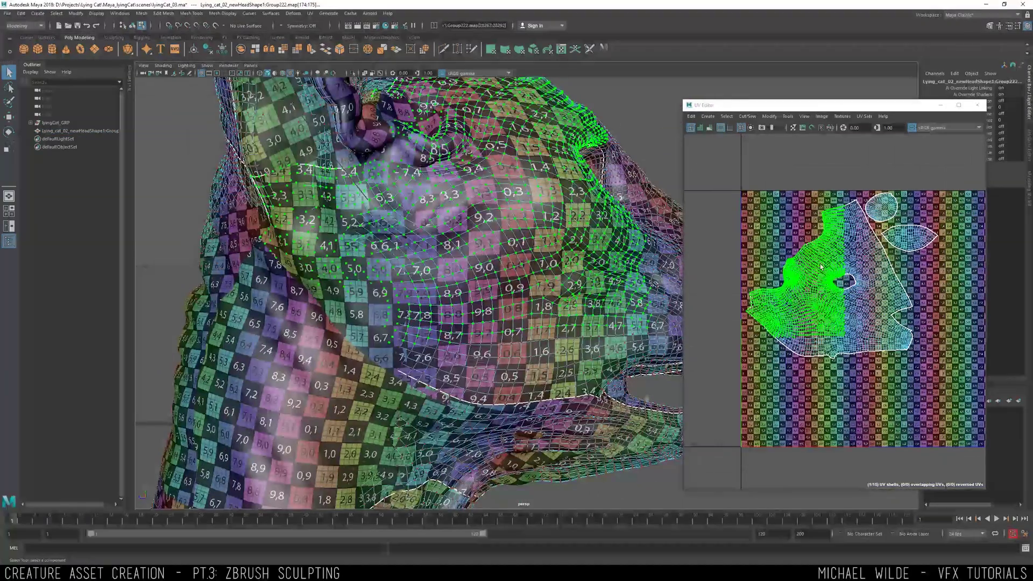
key("ctrl+u")
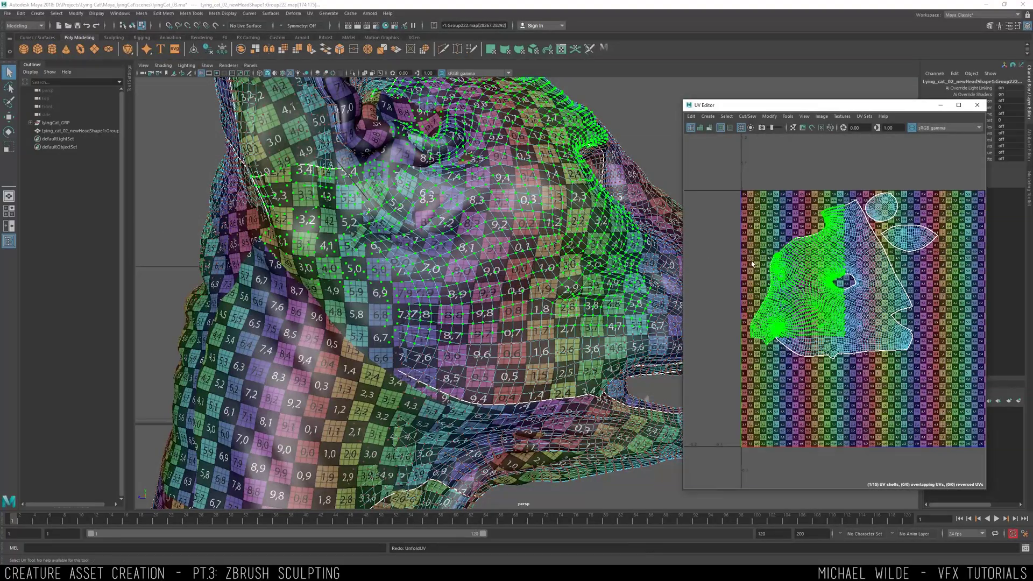
right_click_drag(430, 215, 483, 212, "alt")
left_click_drag(483, 212, 528, 243, "alt")
right_click_drag(527, 242, 516, 223, "alt")
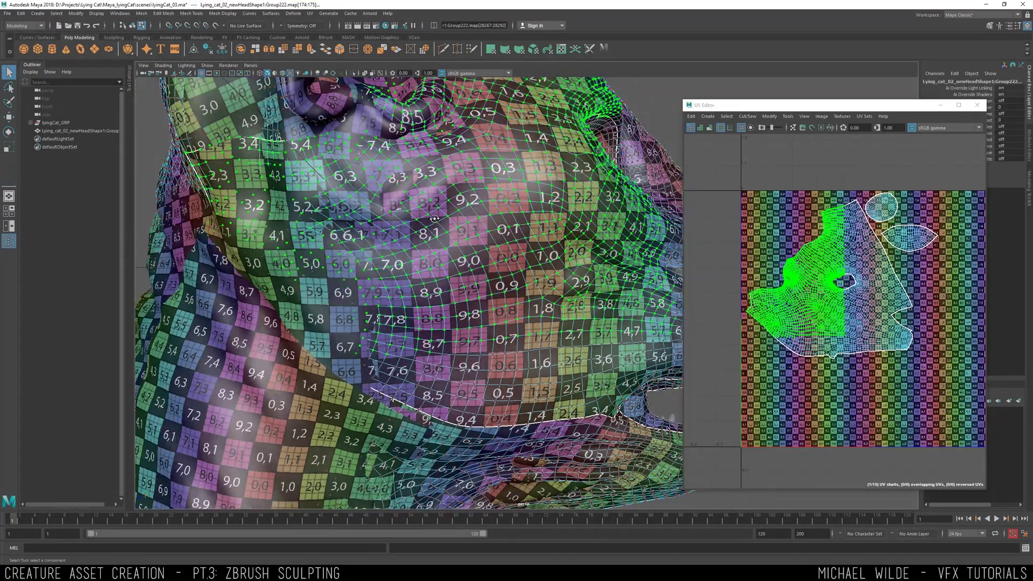
left_click_drag(434, 219, 500, 215, "alt")
right_click_drag(500, 216, 430, 215, "alt")
Step: Hide the lyingCat_GRP group so only the new head mesh stays displayed
left_click(62, 122)
key("ctrl+h")
left_click_drag(430, 226, 591, 161, "alt")
key("ctrl+z")
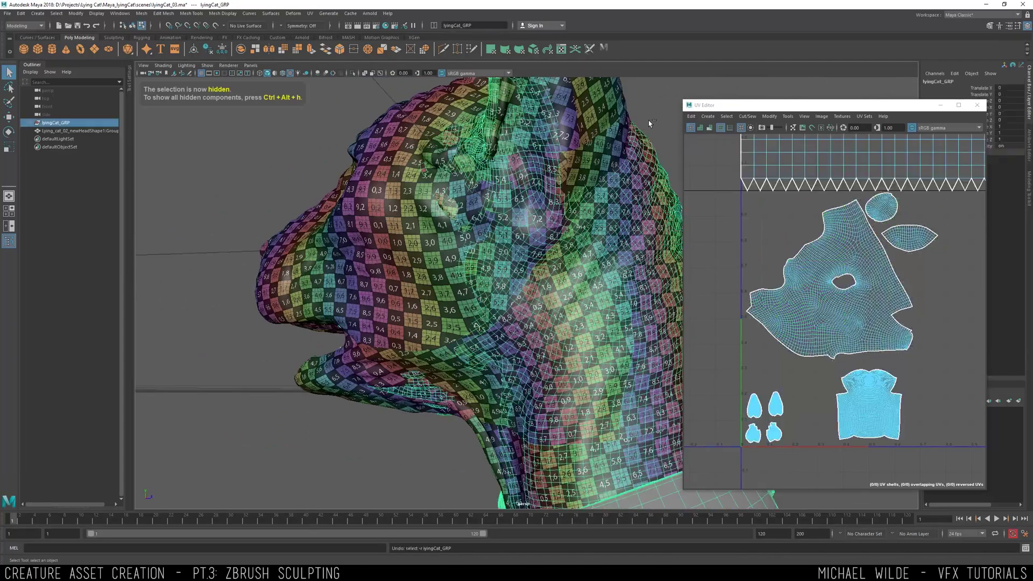
key("g")
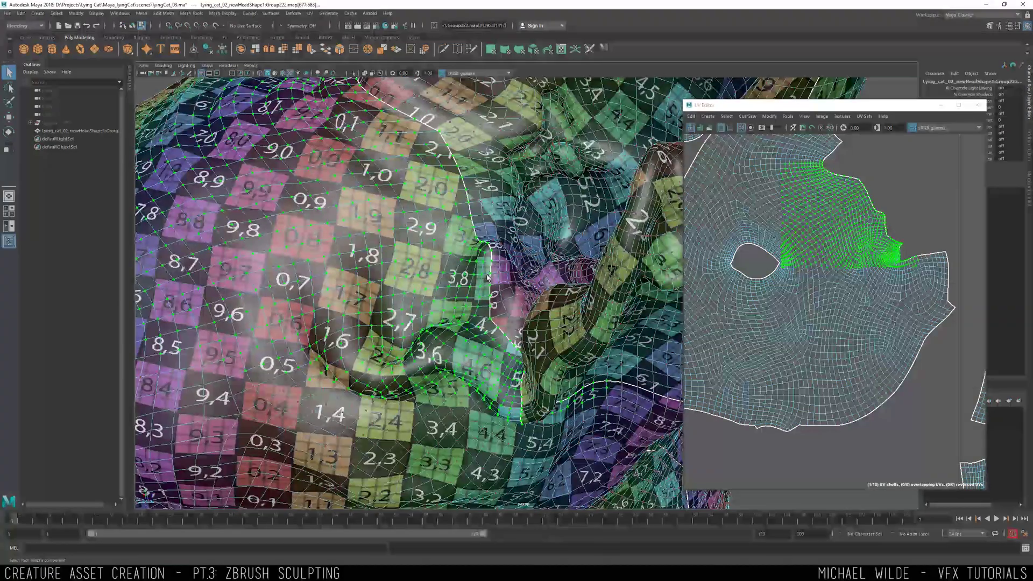
Step: Unfold the selected UV patches near the ear and cheek and inspect the checker texture over the eye and forehead
right_click_drag(827, 226, 858, 226, "shift")
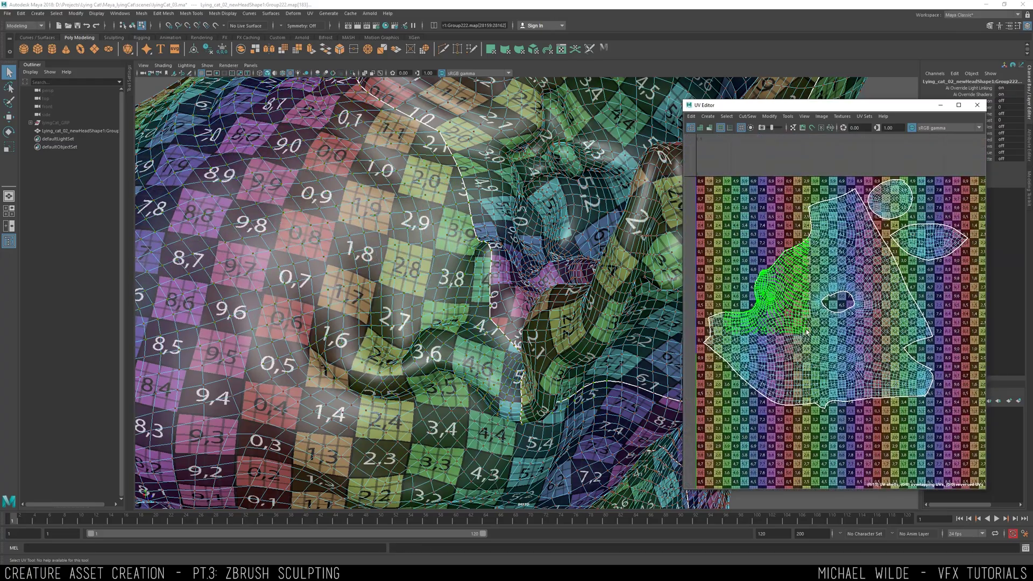
middle_click_drag(771, 297, 798, 282, "alt")
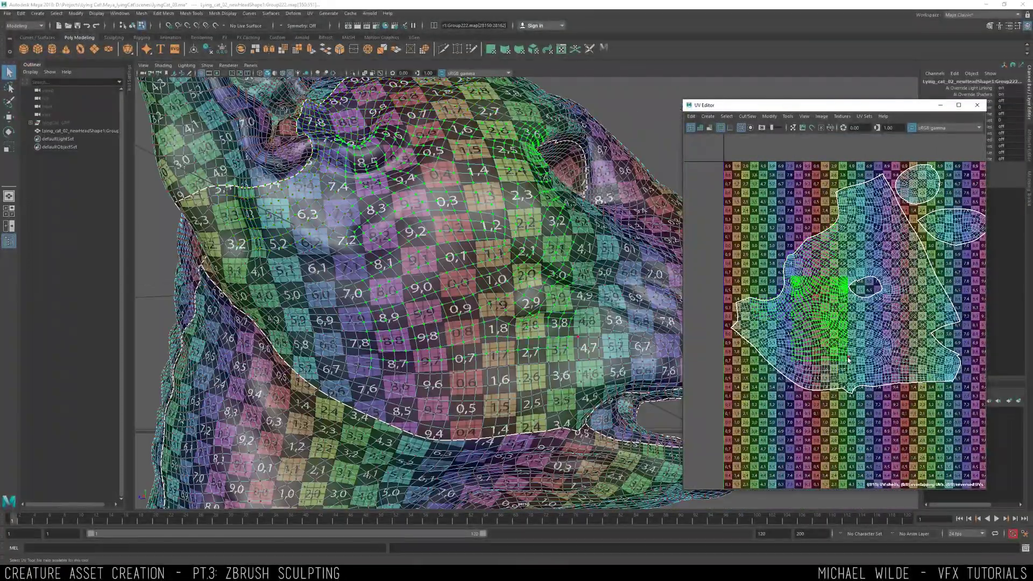
right_click_drag(839, 304, 839, 290, "shift")
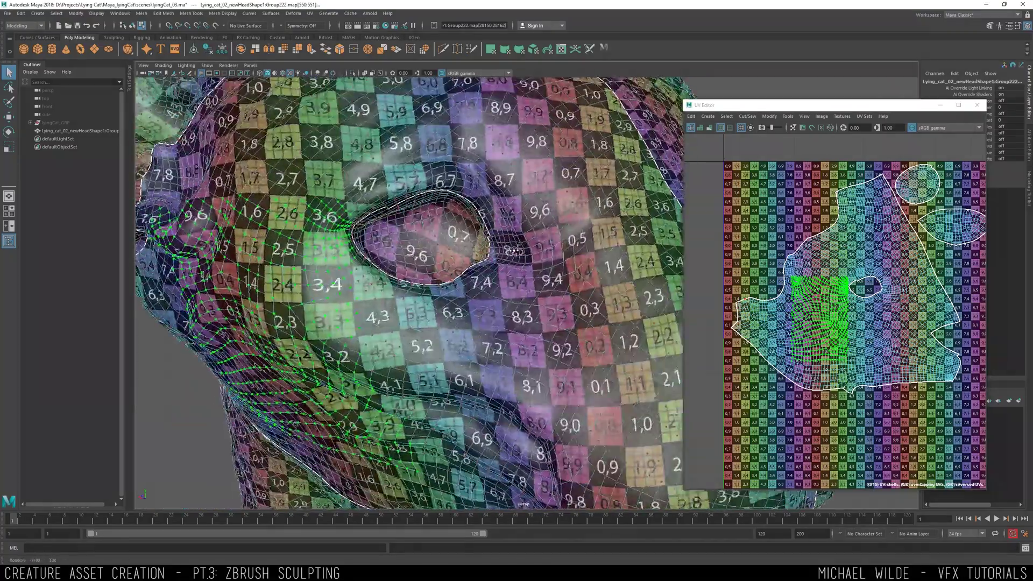
left_click_drag(463, 252, 396, 347, "alt")
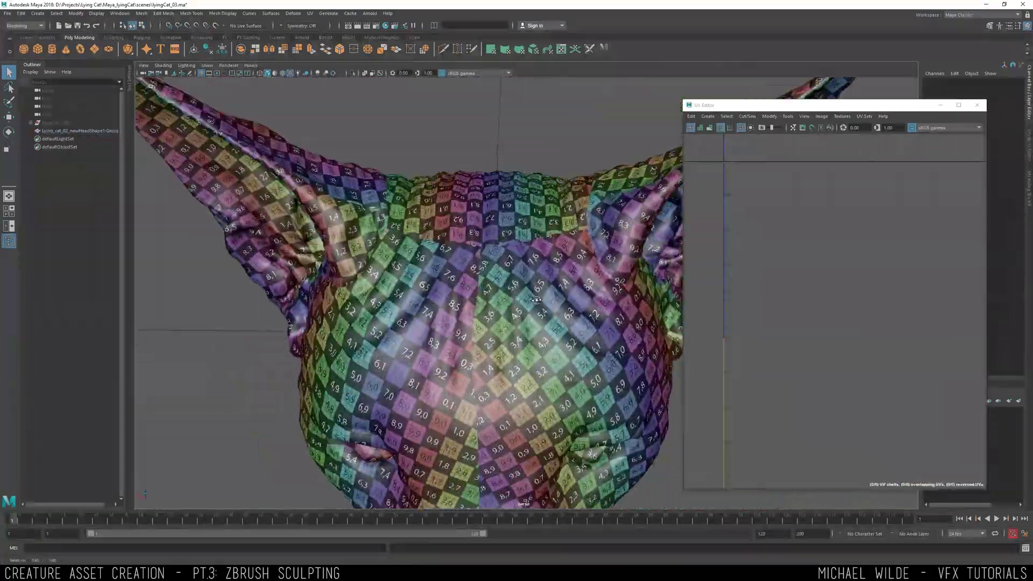
left_click_drag(434, 235, 576, 295, "alt")
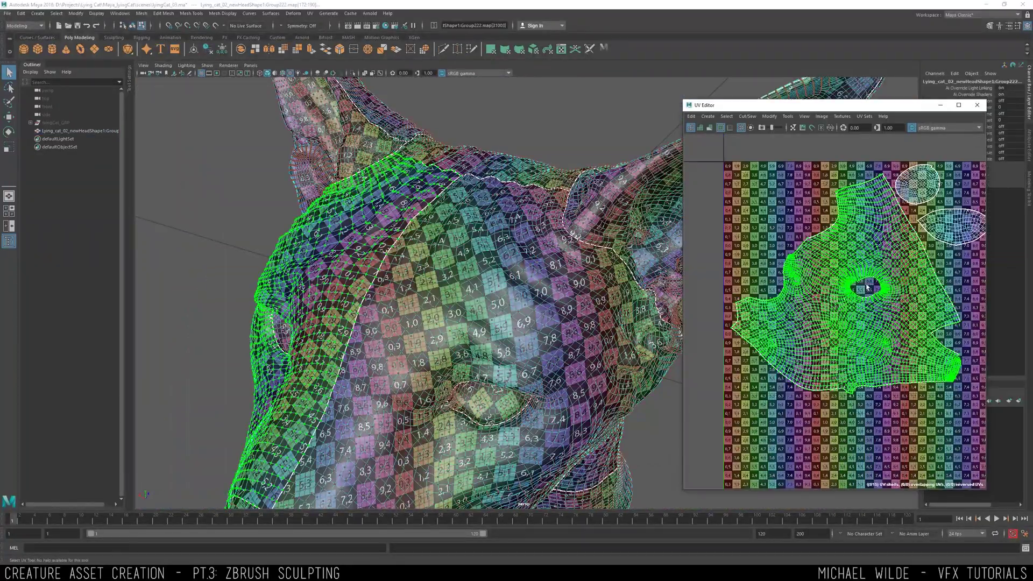
Step: Try scaling down the whole UV shell on one side of the face
key("r")
left_click_drag(863, 288, 854, 286)
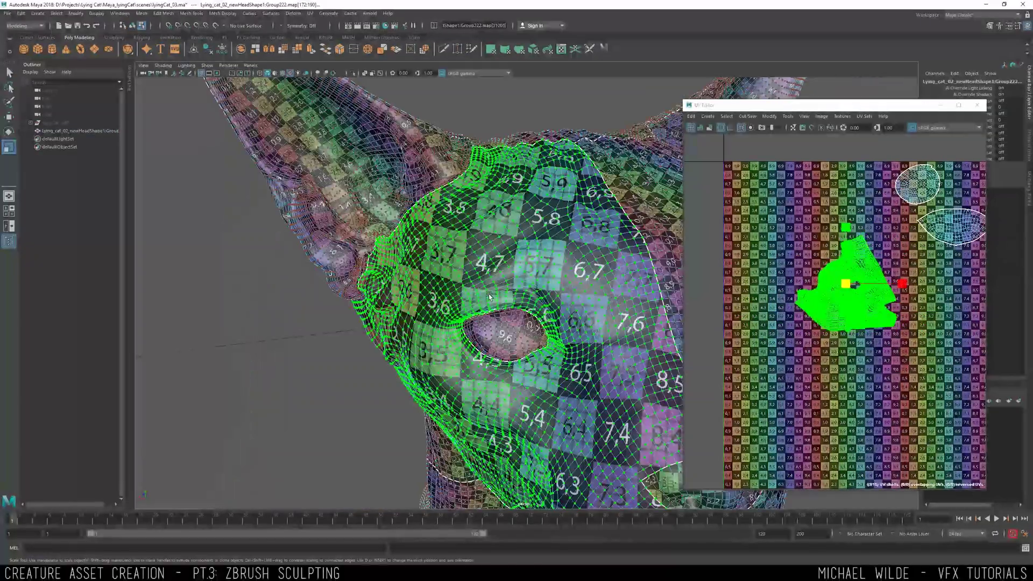
key("ctrl+z")
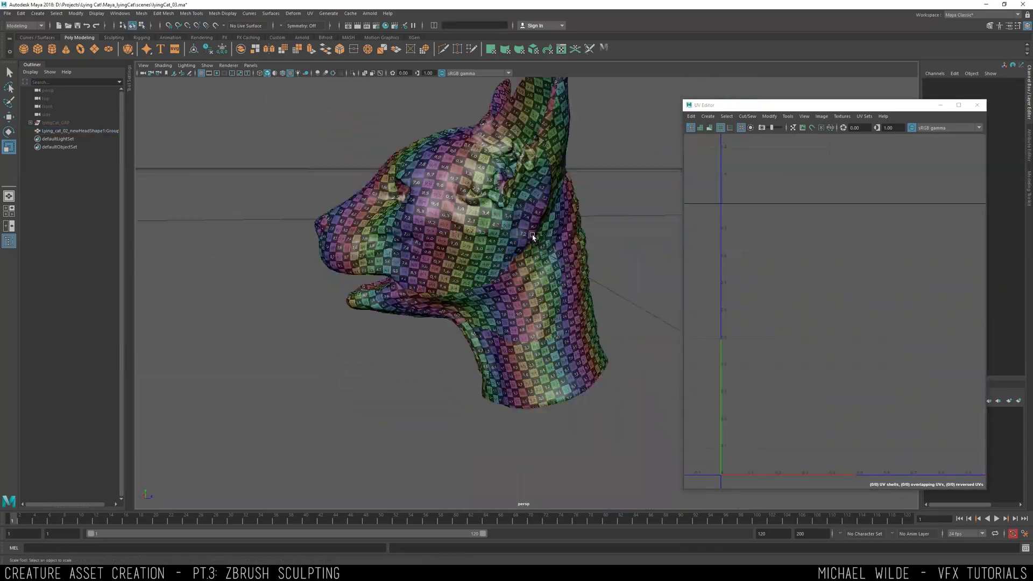
left_click_drag(525, 231, 521, 302, "alt")
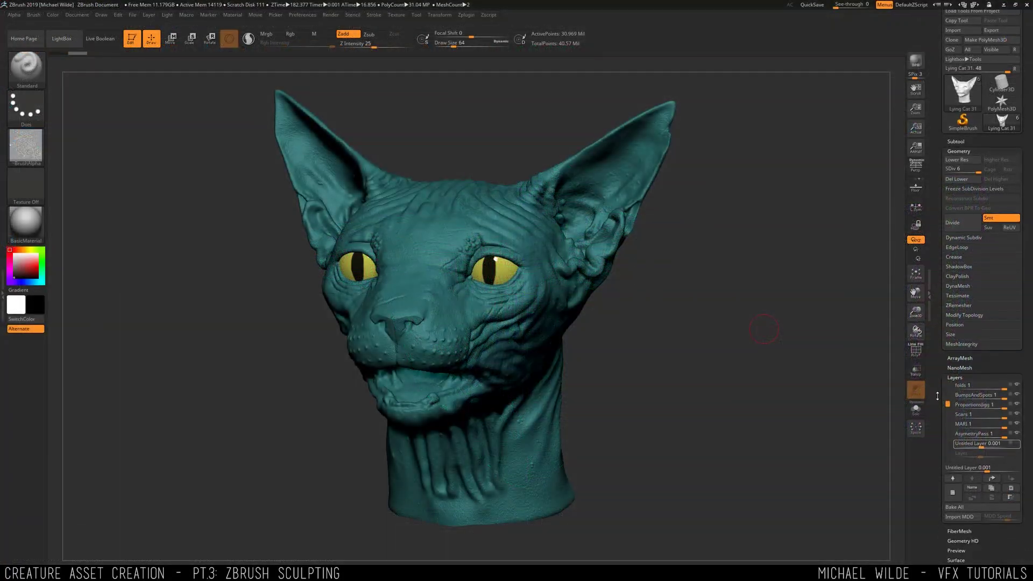
Step: Switch to ZBrush, fill the head with black and mask it by cavity with Blur 2 and Intensity 55
left_click_drag(937, 396, 940, 334)
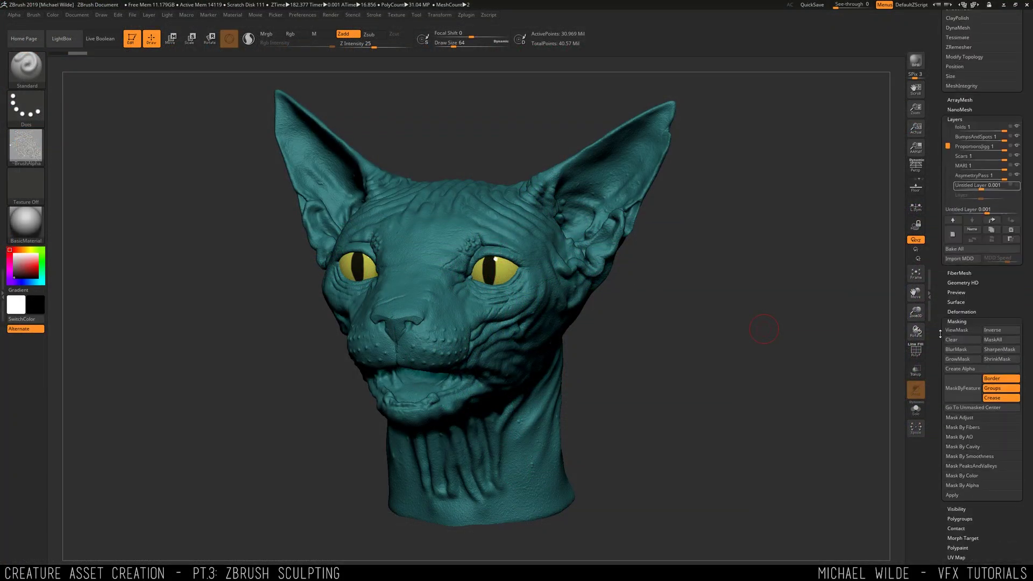
left_click(53, 15)
left_click(72, 186)
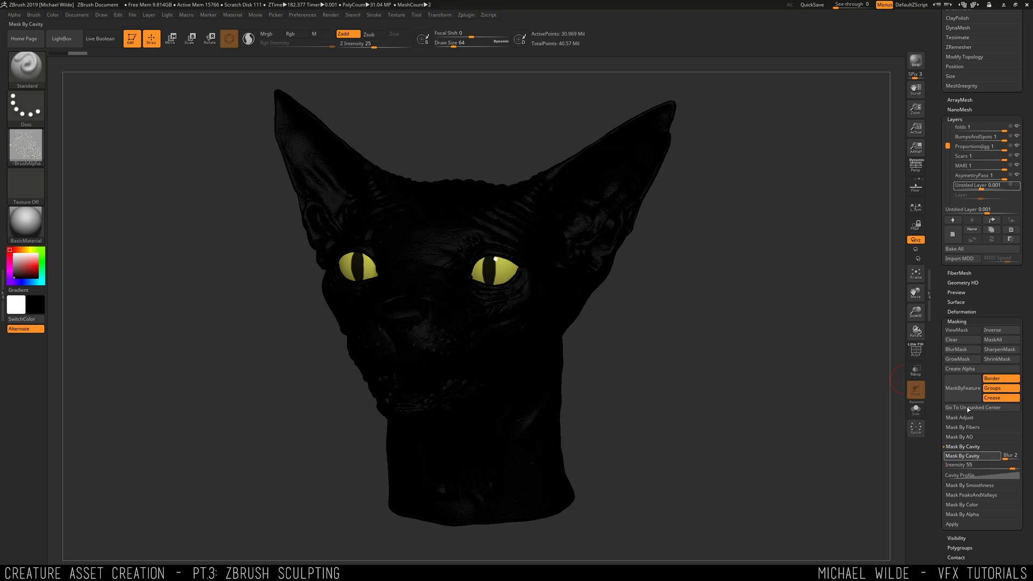
Step: Fill the unmasked areas of the head with white and examine the cavity pattern around the eye
left_click(53, 14)
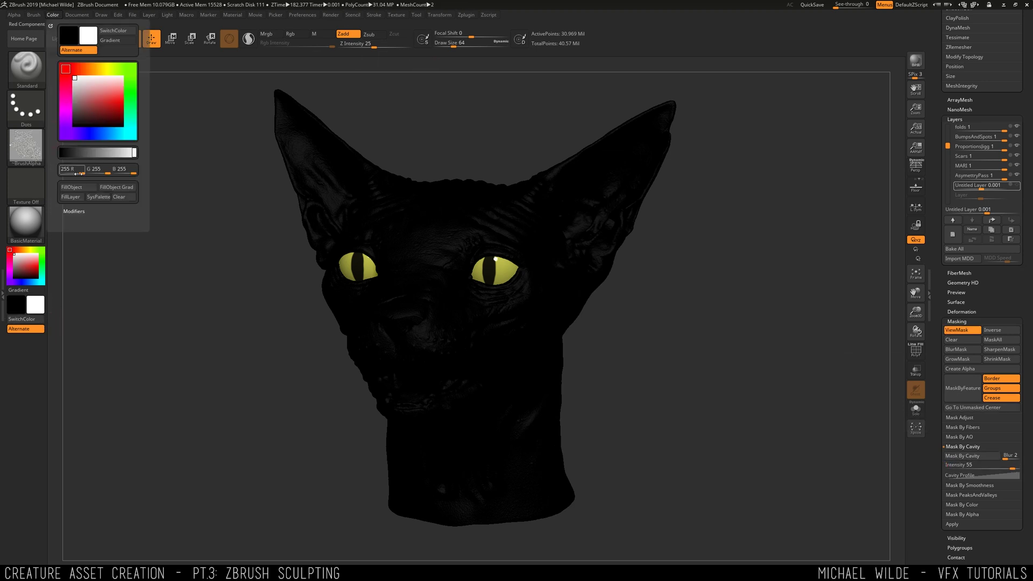
right_click_drag(476, 302, 509, 508, "ctrl")
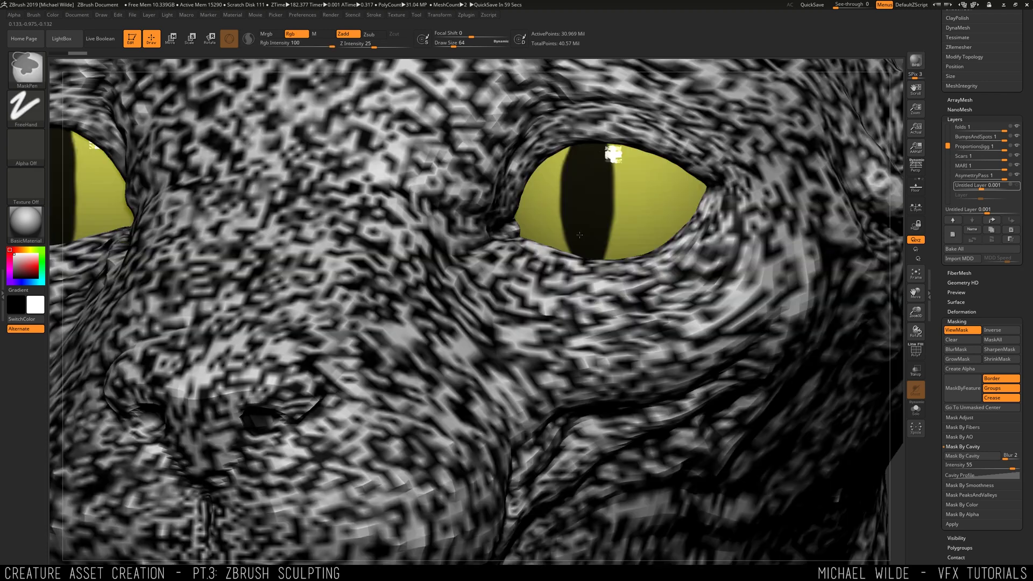
right_click_drag(630, 392, 634, 262, "ctrl")
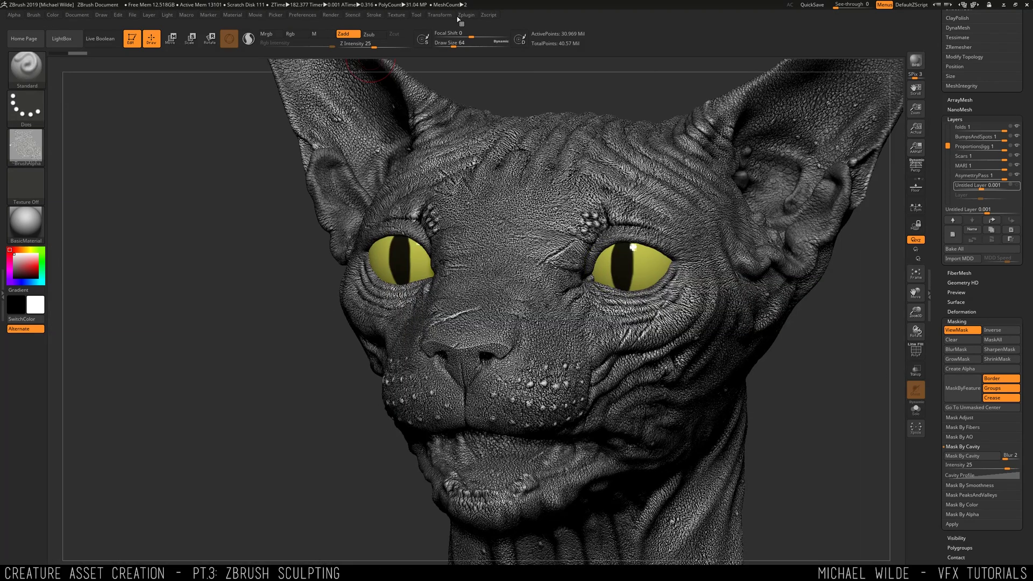
left_click(464, 15)
left_click(503, 185)
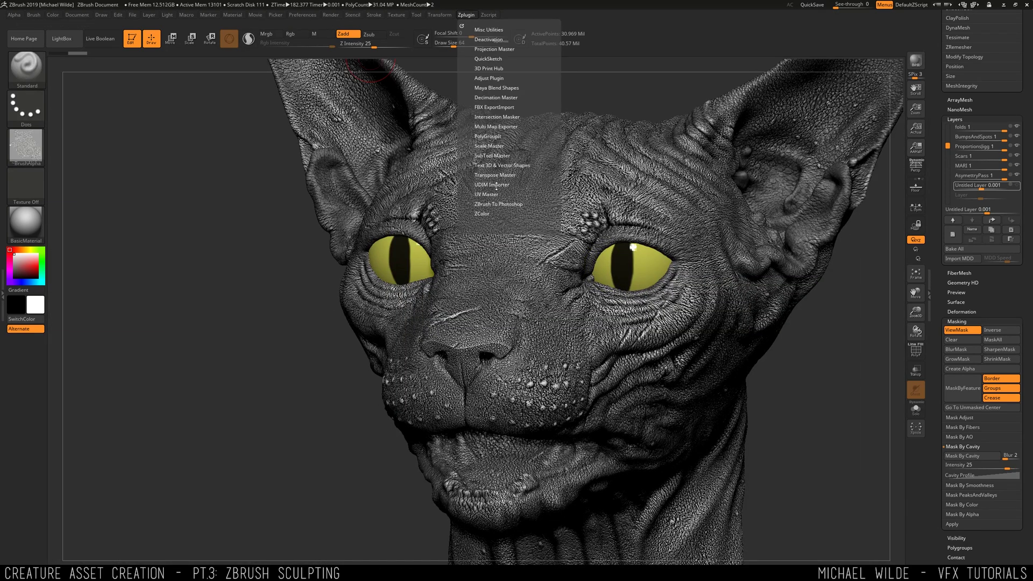
left_click(501, 135)
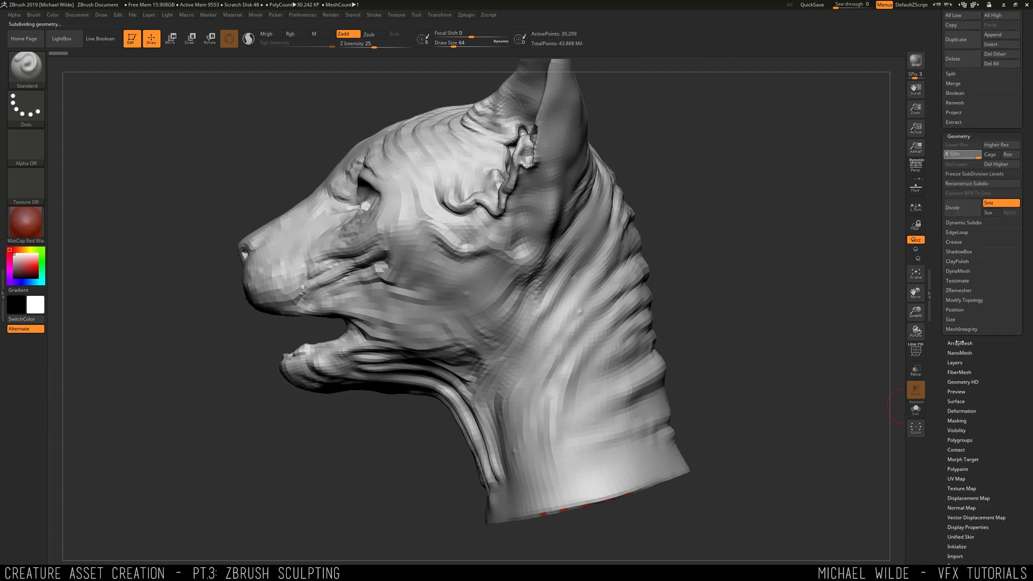
Step: Expand the sculpt layers of the open-mouthed head and mask everything except its lower jaw
left_click(955, 363)
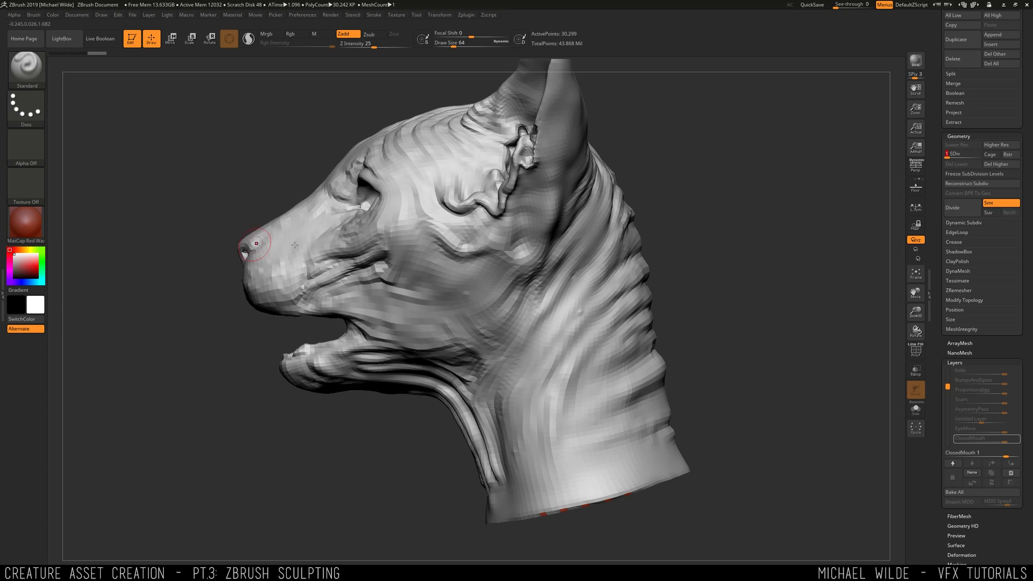
left_click_drag(219, 329, 306, 327, "alt")
left_click(475, 449, "ctrl")
left_click_drag(474, 448, 478, 430, "ctrl")
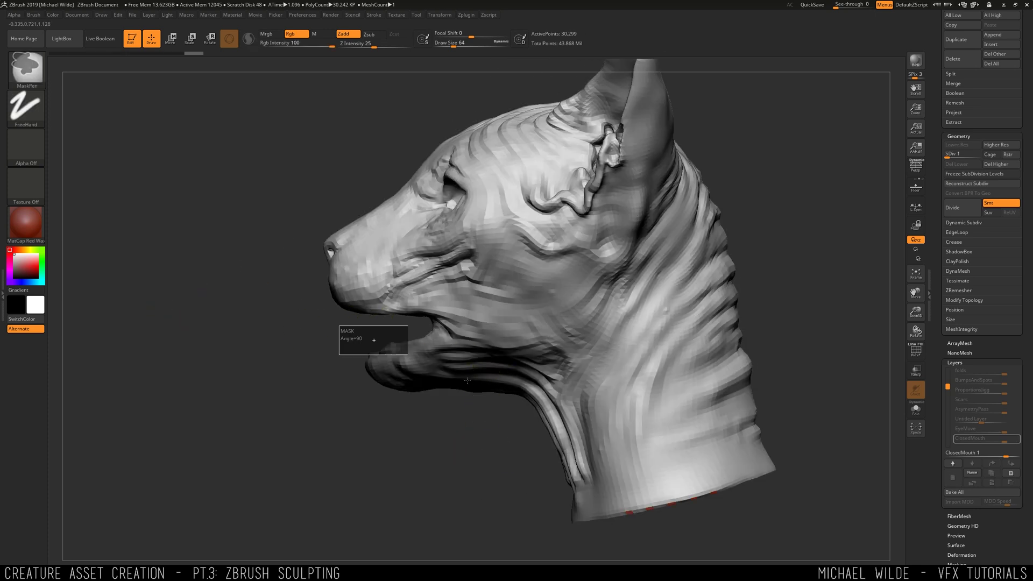
left_click(513, 434, "ctrl")
key("q")
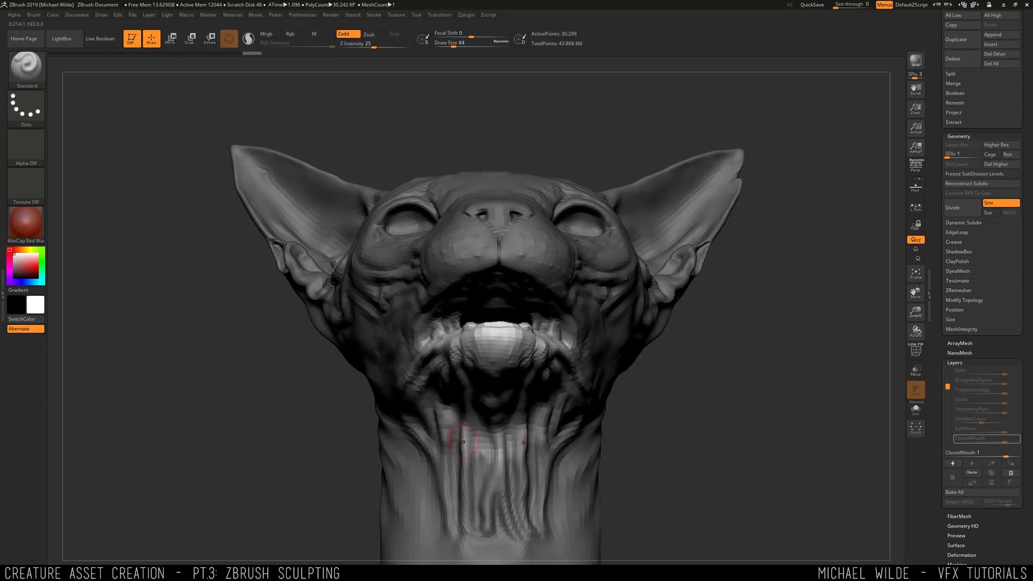
Step: Adjust the mask around the lower jaw and rotate the unmasked jaw upward with the Transpose gizmo to close the mouth
right_click(494, 461)
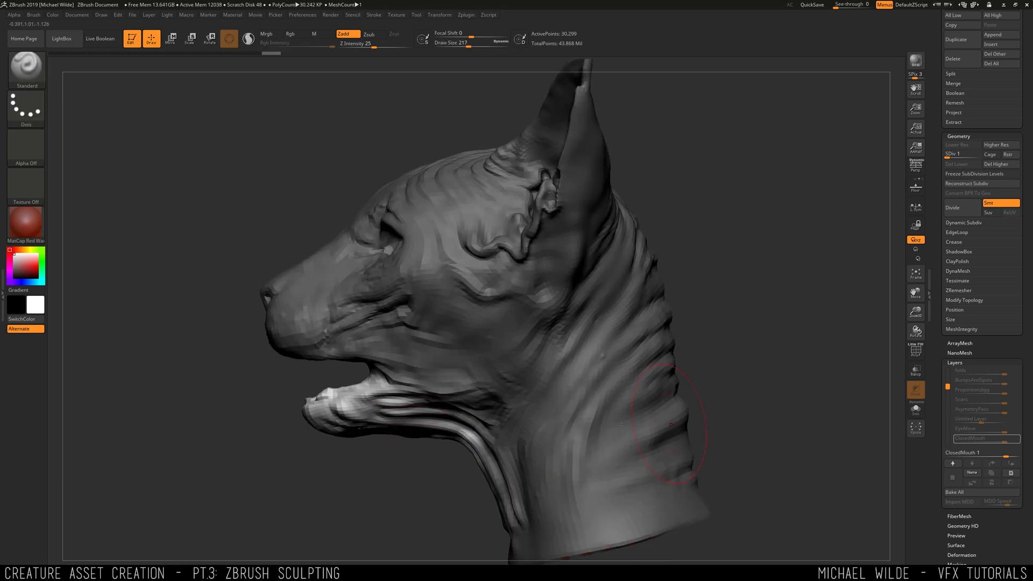
left_click_drag(344, 356, 342, 339)
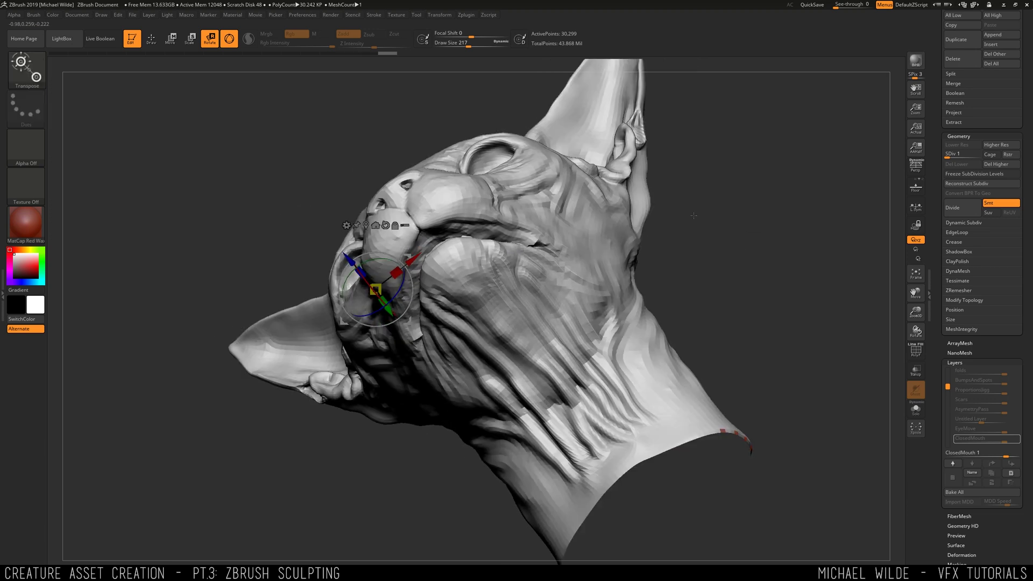
key("q")
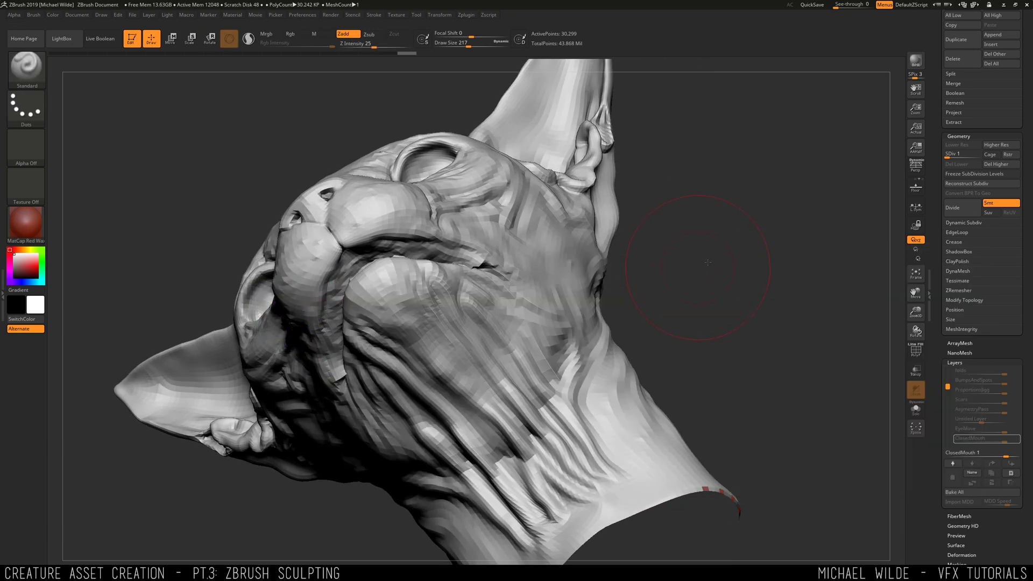
right_click(353, 275)
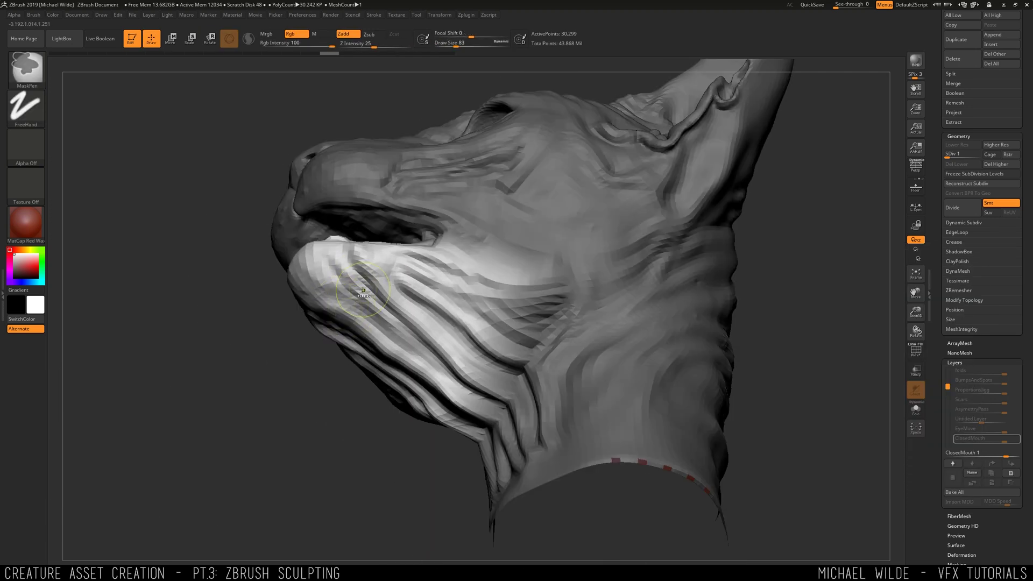
key("ctrl+z")
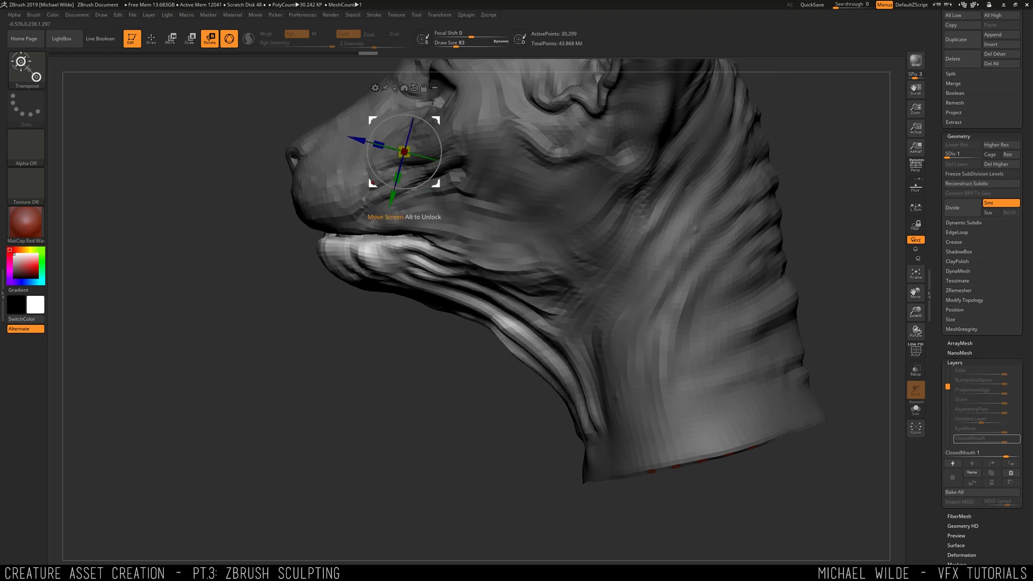
left_click_drag(274, 317, 365, 311)
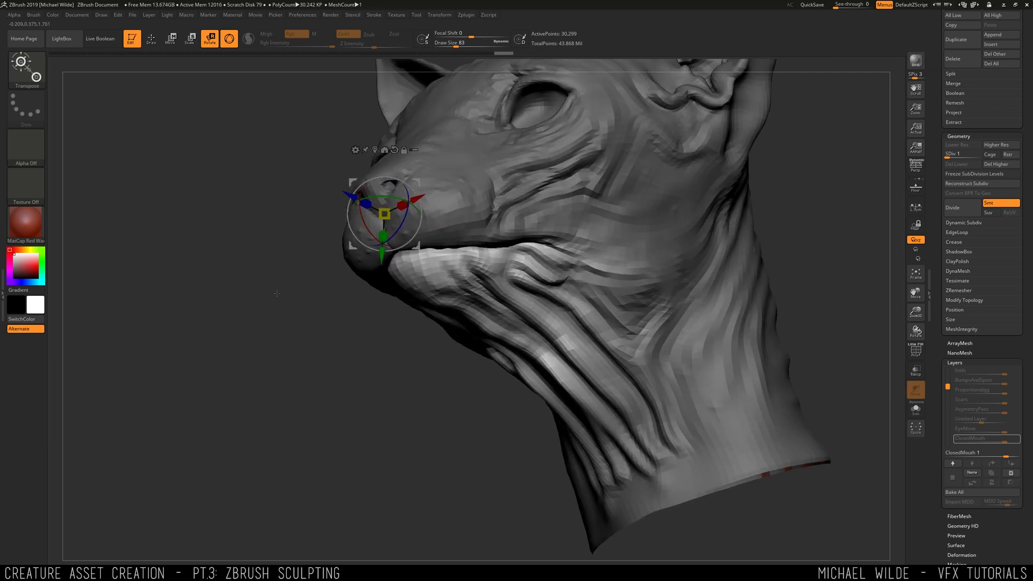
Step: Step back through the recent jaw rotation and mask edits, and restore them
key("ctrl+z")
key("ctrl+z")
key("ctrl+z")
key("ctrl+z")
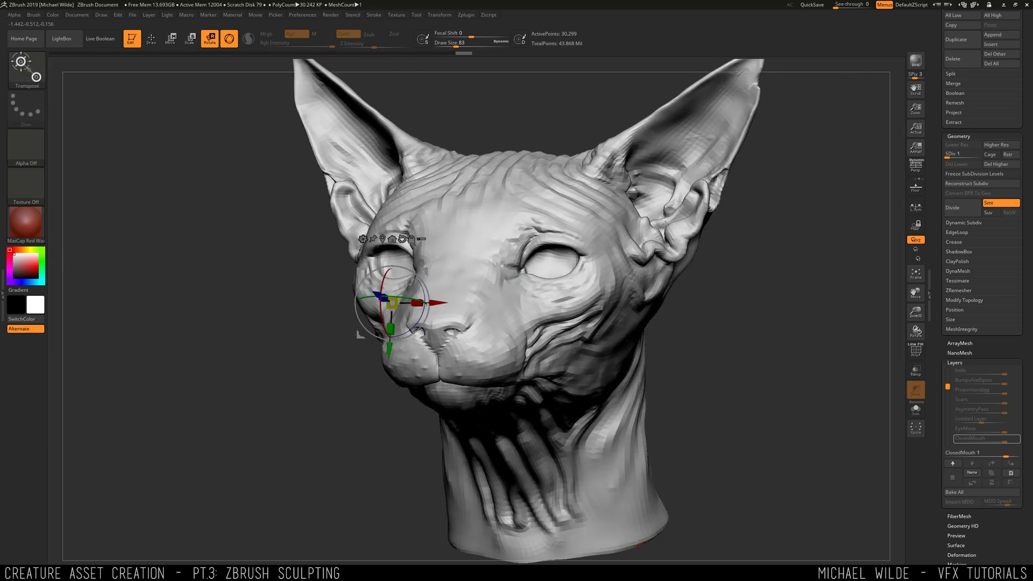
right_click_drag(665, 223, 639, 223)
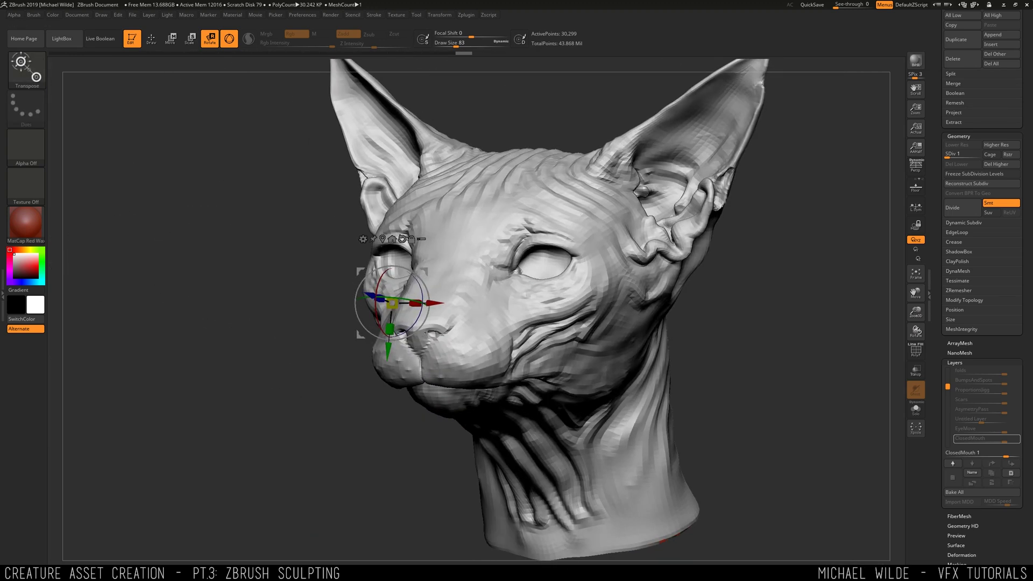
key("ctrl+z")
key("ctrl+z")
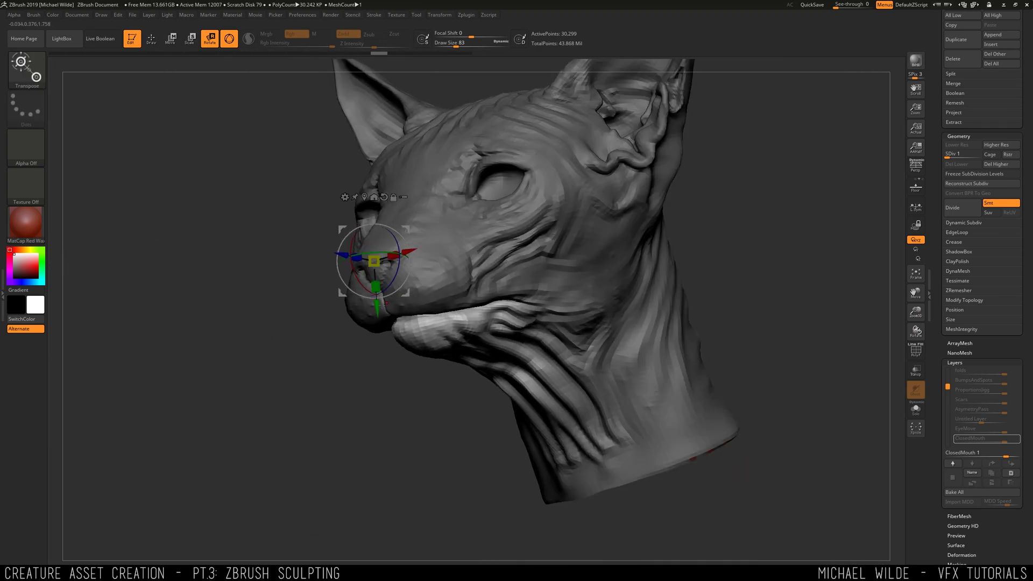
key("ctrl+shift+z")
key("ctrl+shift+z")
key("ctrl+shift+z")
key("ctrl+shift+z")
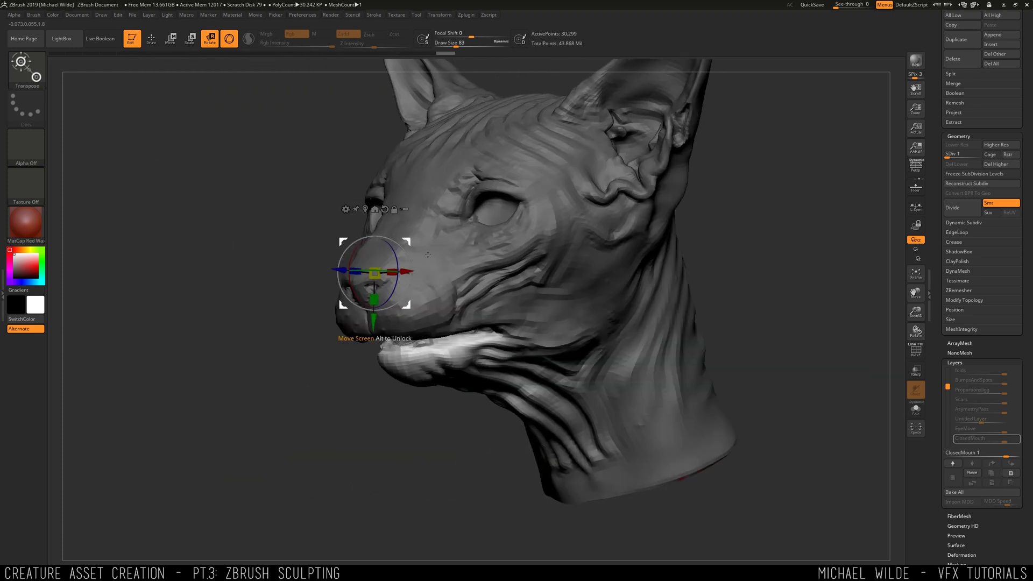
key("ctrl+shift+z")
Step: Reshape the underside of the closed jaw and the throat folds in profile with the Move brush at draw size 202
key("q")
left_click_drag(768, 201, 767, 156, "alt")
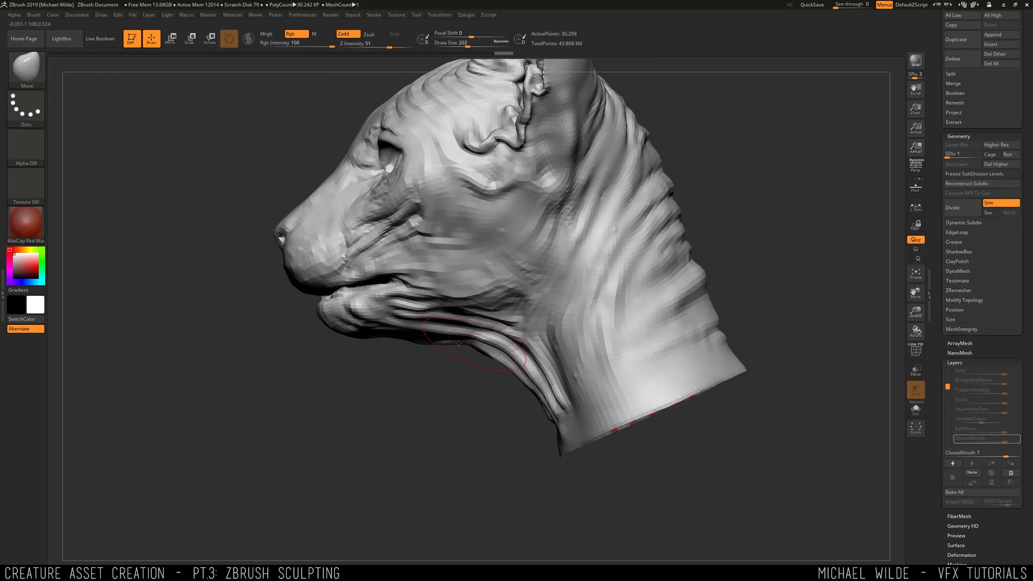
key("ctrl+shift+z")
key("ctrl+shift+z")
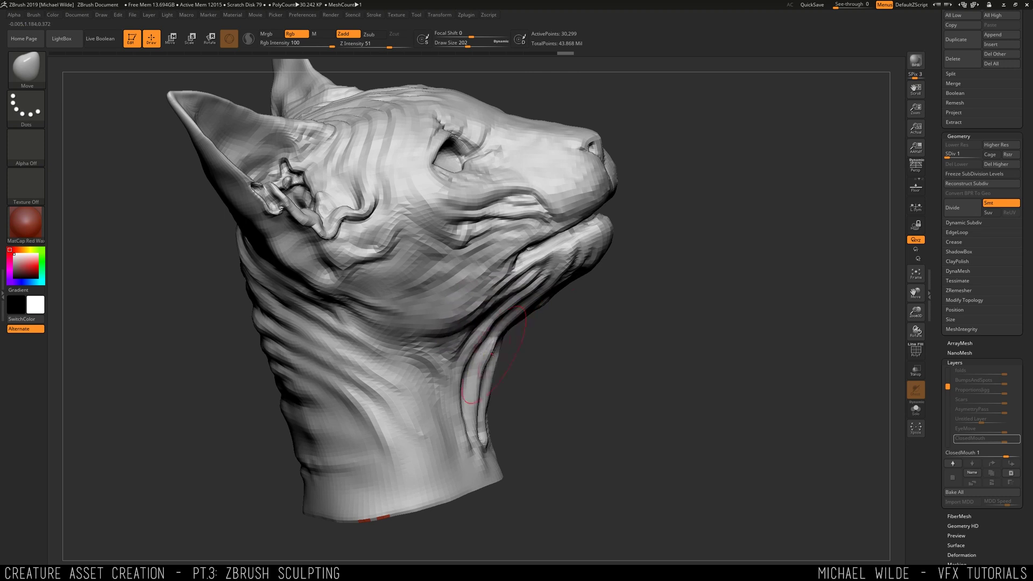
key("ctrl+shift+z")
key("ctrl+shift+z")
key("ctrl+shift+z")
key("ctrl+shift+z")
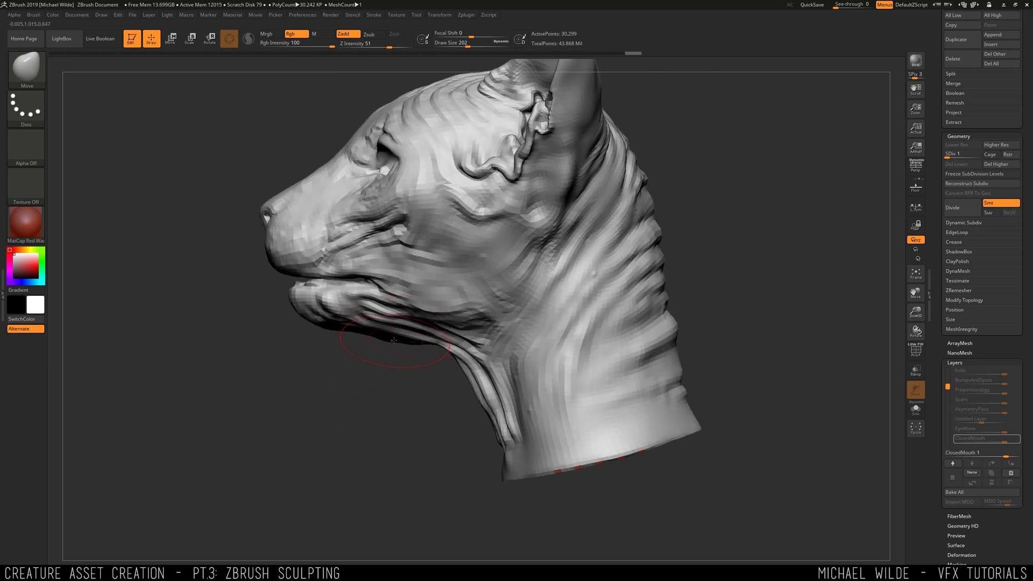
Step: Refine the lower lip, chin and upper neck of the closed mouth with the Move brush at draw size 104
key("ctrl+shift+z")
key("ctrl+shift+z")
key("ctrl+shift+z")
key("ctrl+shift+z")
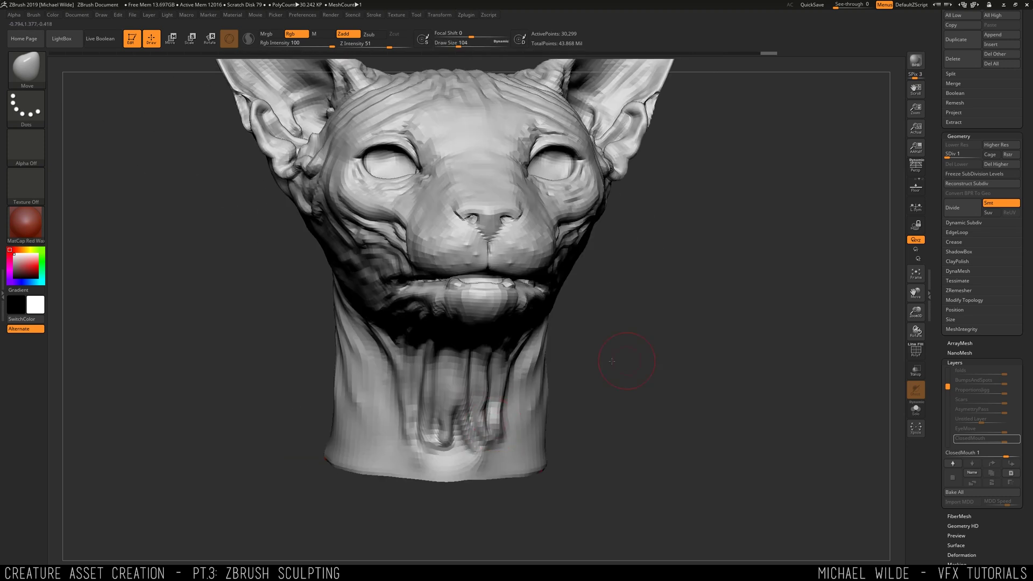
key("ctrl+shift+z")
key("ctrl+shift+z")
key("ctrl+shift+z")
key("ctrl+shift+z")
key("ctrl+shift+z")
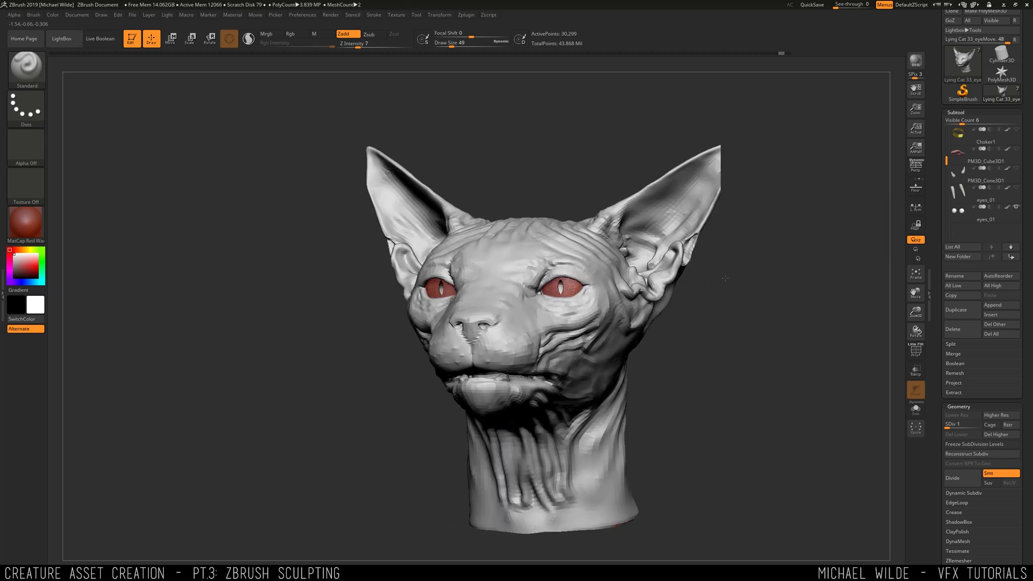
Step: Export the closed-mouth head mesh as Lying_cat_Blend.OBJ in the project's Zbrush folder
left_click_drag(724, 278, 749, 287)
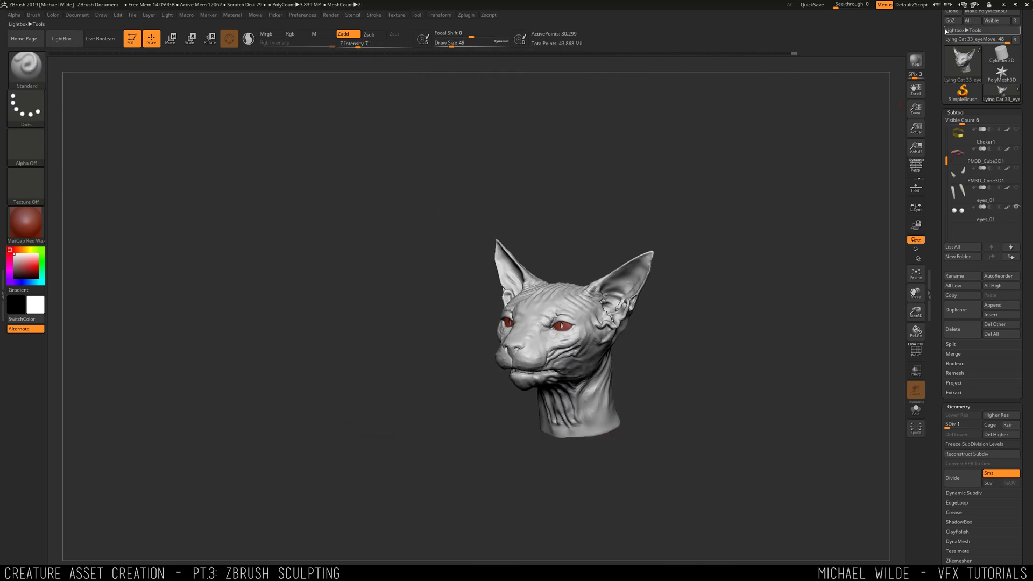
scroll(945, 31, "up", 2)
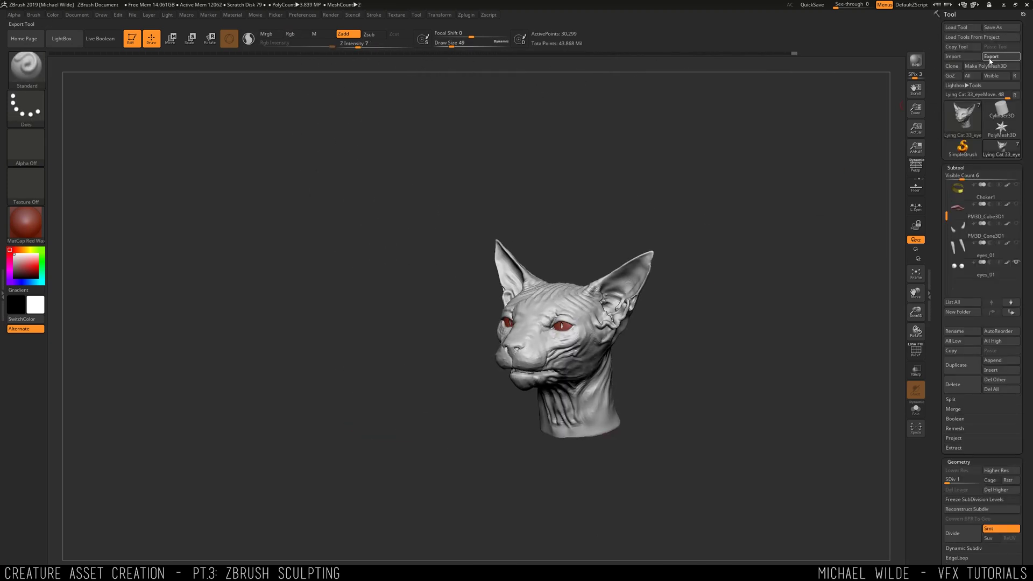
left_click(991, 56)
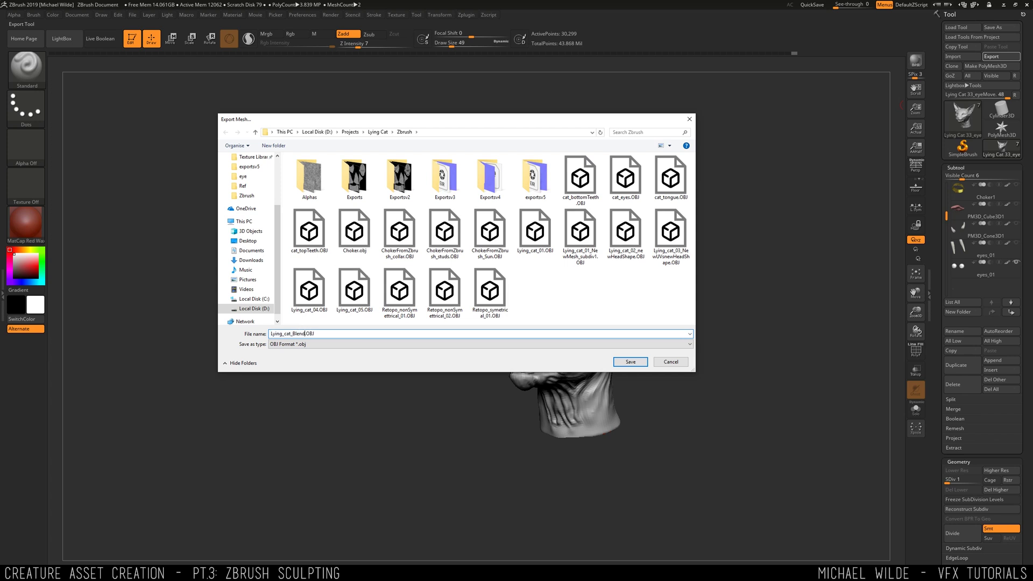
key("Return")
Step: Save the tool as a new version named Lying Cat 34_pose in the Zbrush folder
left_click(1001, 28)
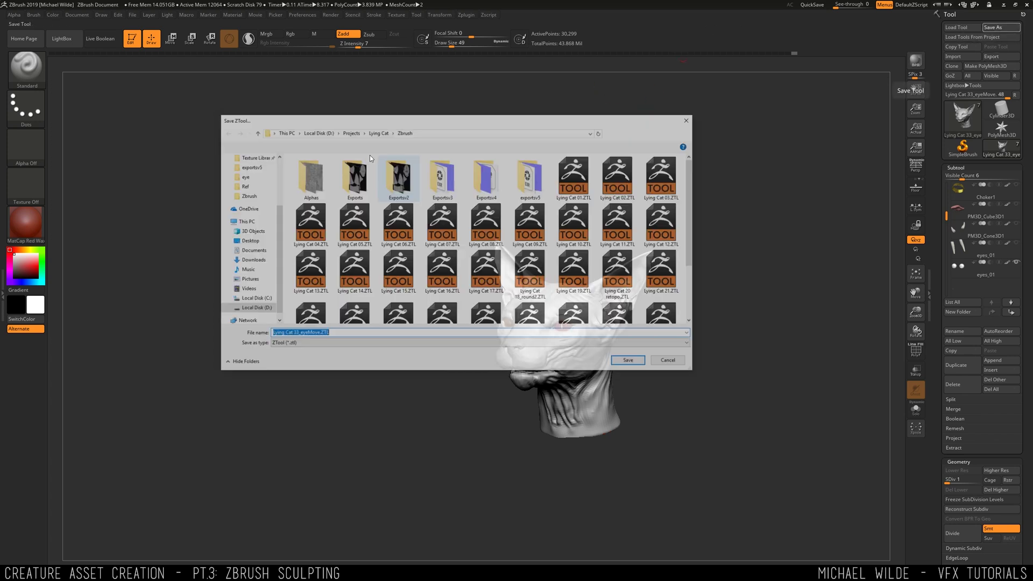
scroll(487, 268, "down", 5)
left_click(486, 290)
left_click(297, 334)
key("BackSpace")
type("4")
key("Return")
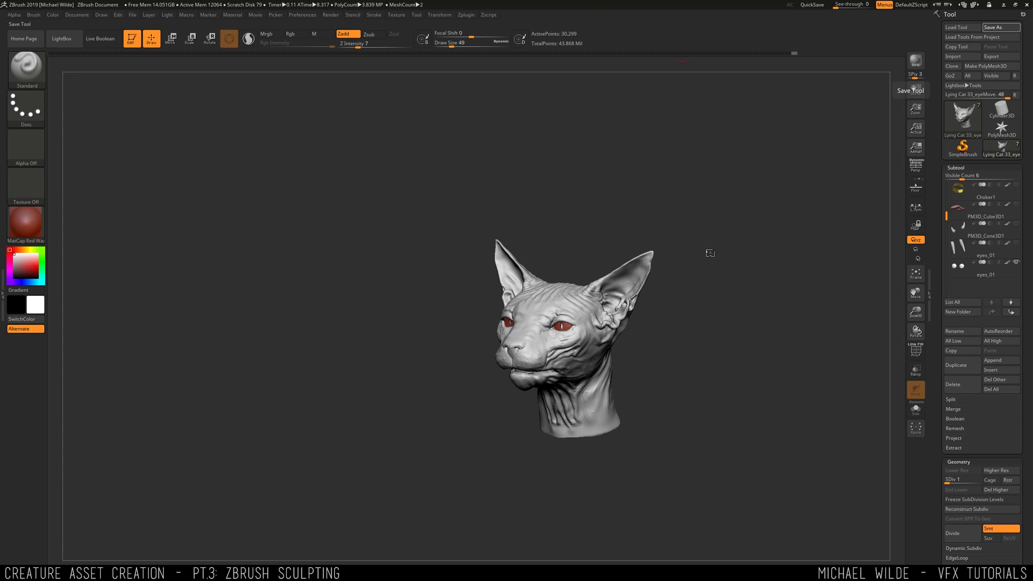
Step: Set up the Morph brush with draw size 90 and Z intensity 5 for work on the face around the eyes
mouse_move(718, 321)
right_mouse_down("ctrl")
mouse_move(749, 357)
mouse_move(703, 314)
right_mouse_up("ctrl")
key("b")
key("m")
key("o")
key("s")
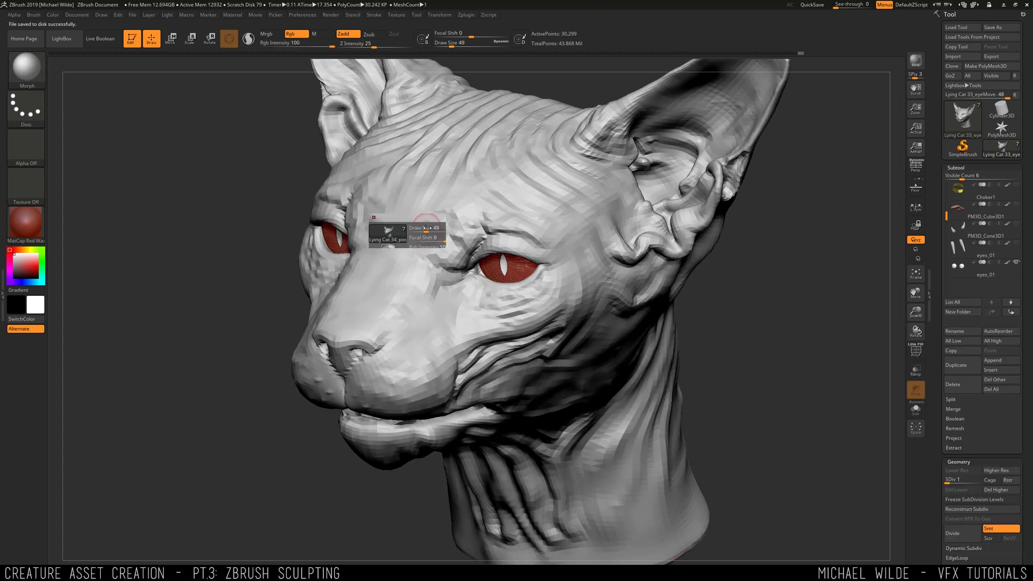
left_click_drag(387, 232, 394, 232)
left_click(357, 42)
mouse_move(686, 264)
right_mouse_down()
mouse_move(761, 267)
mouse_move(684, 265)
right_mouse_up()
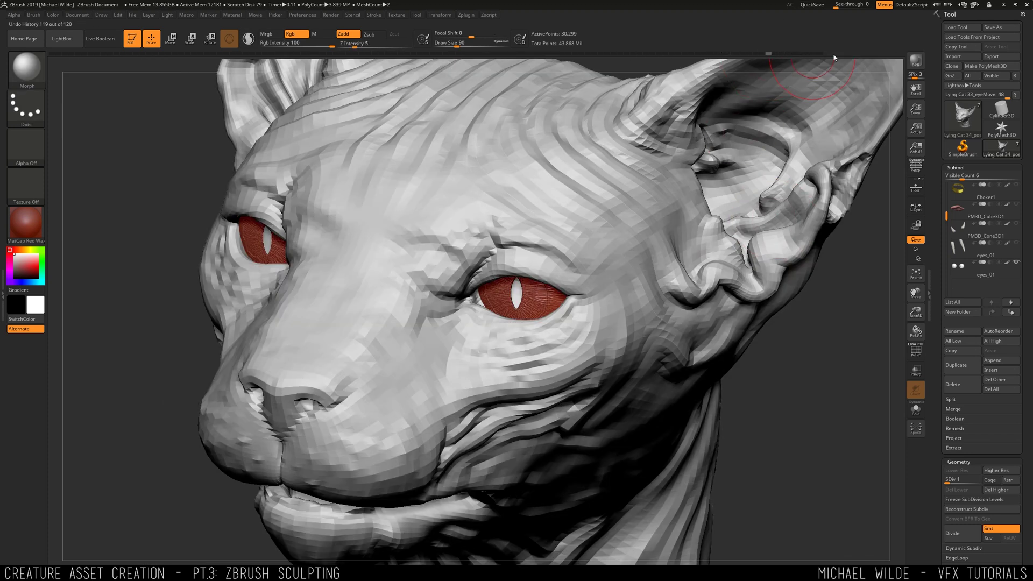
Step: Start exporting the adjusted head mesh in OBJ format
left_click(999, 56)
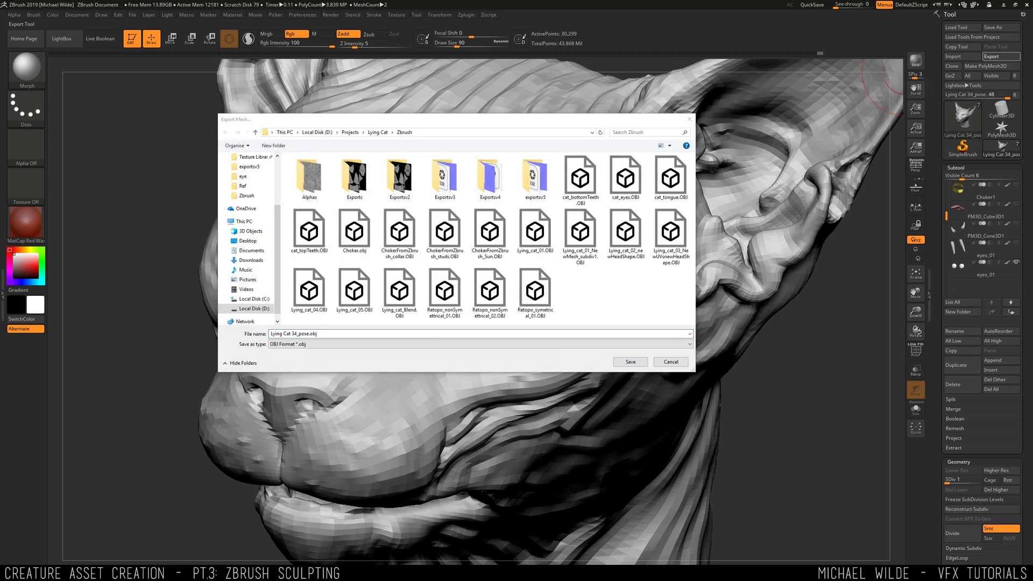